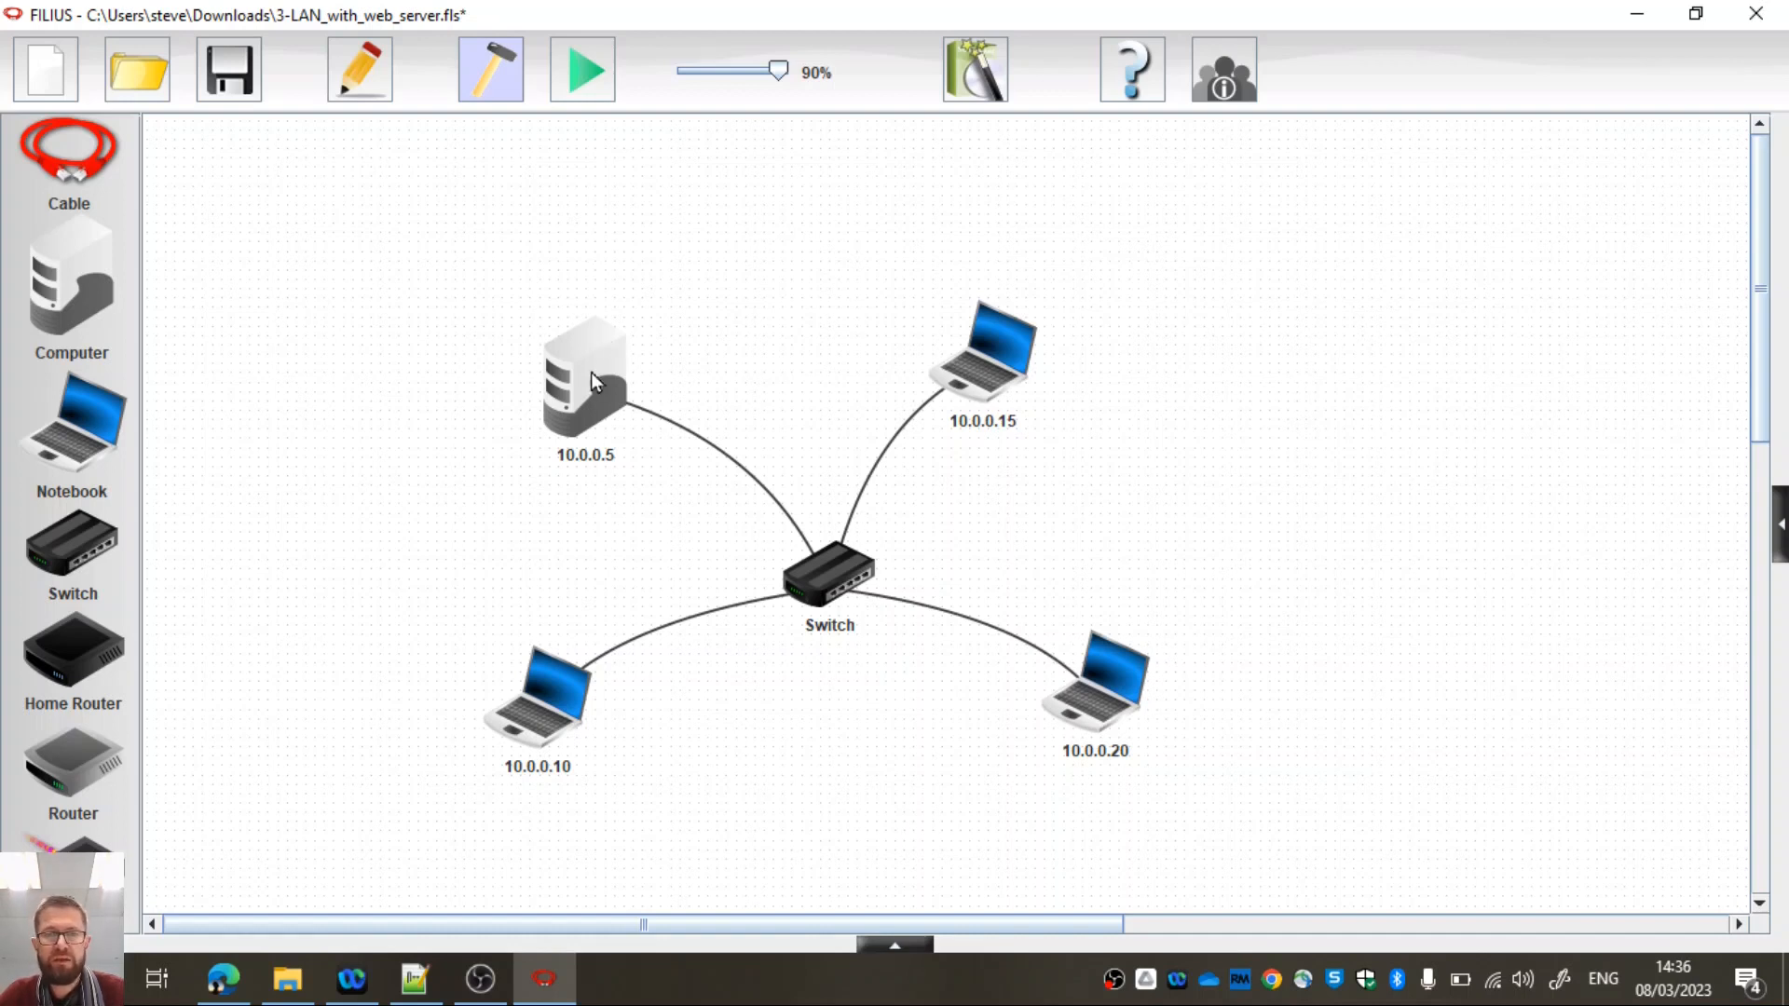
Step: Review the network configuration of the computer 10.0.0.5, then close its settings
{"action": "double_click", "coordinate": [591, 378]}
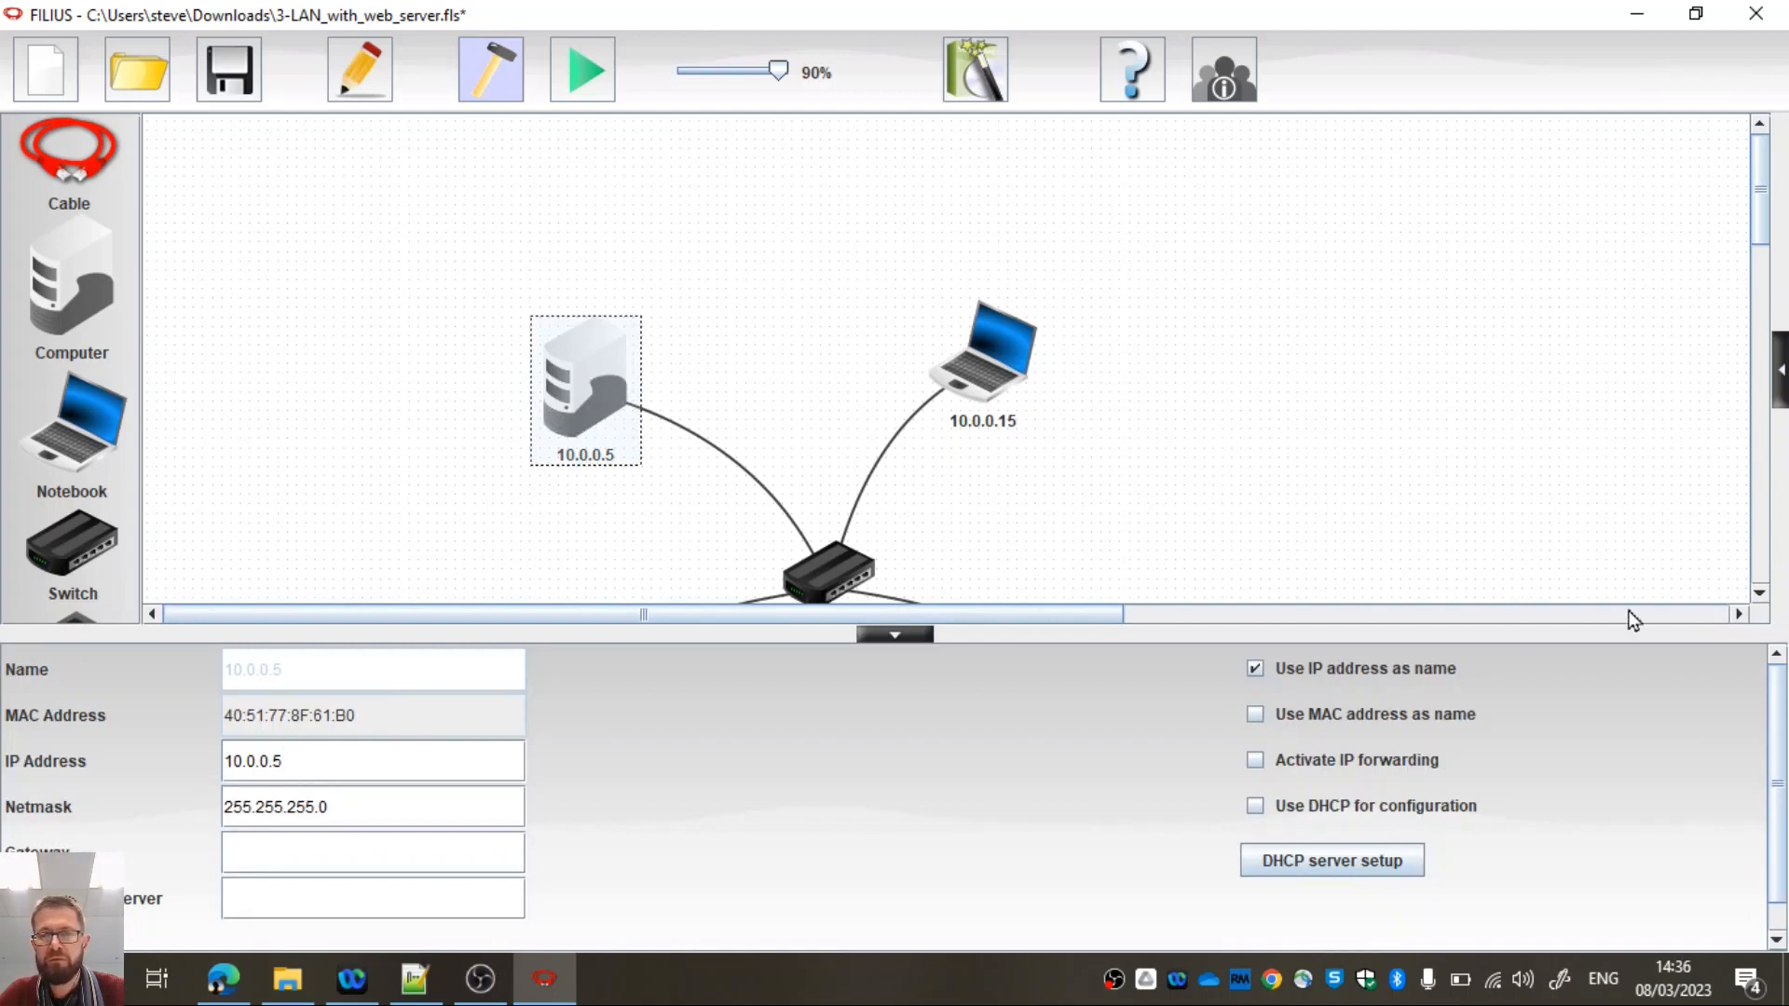
{"action": "left_click", "coordinate": [900, 634]}
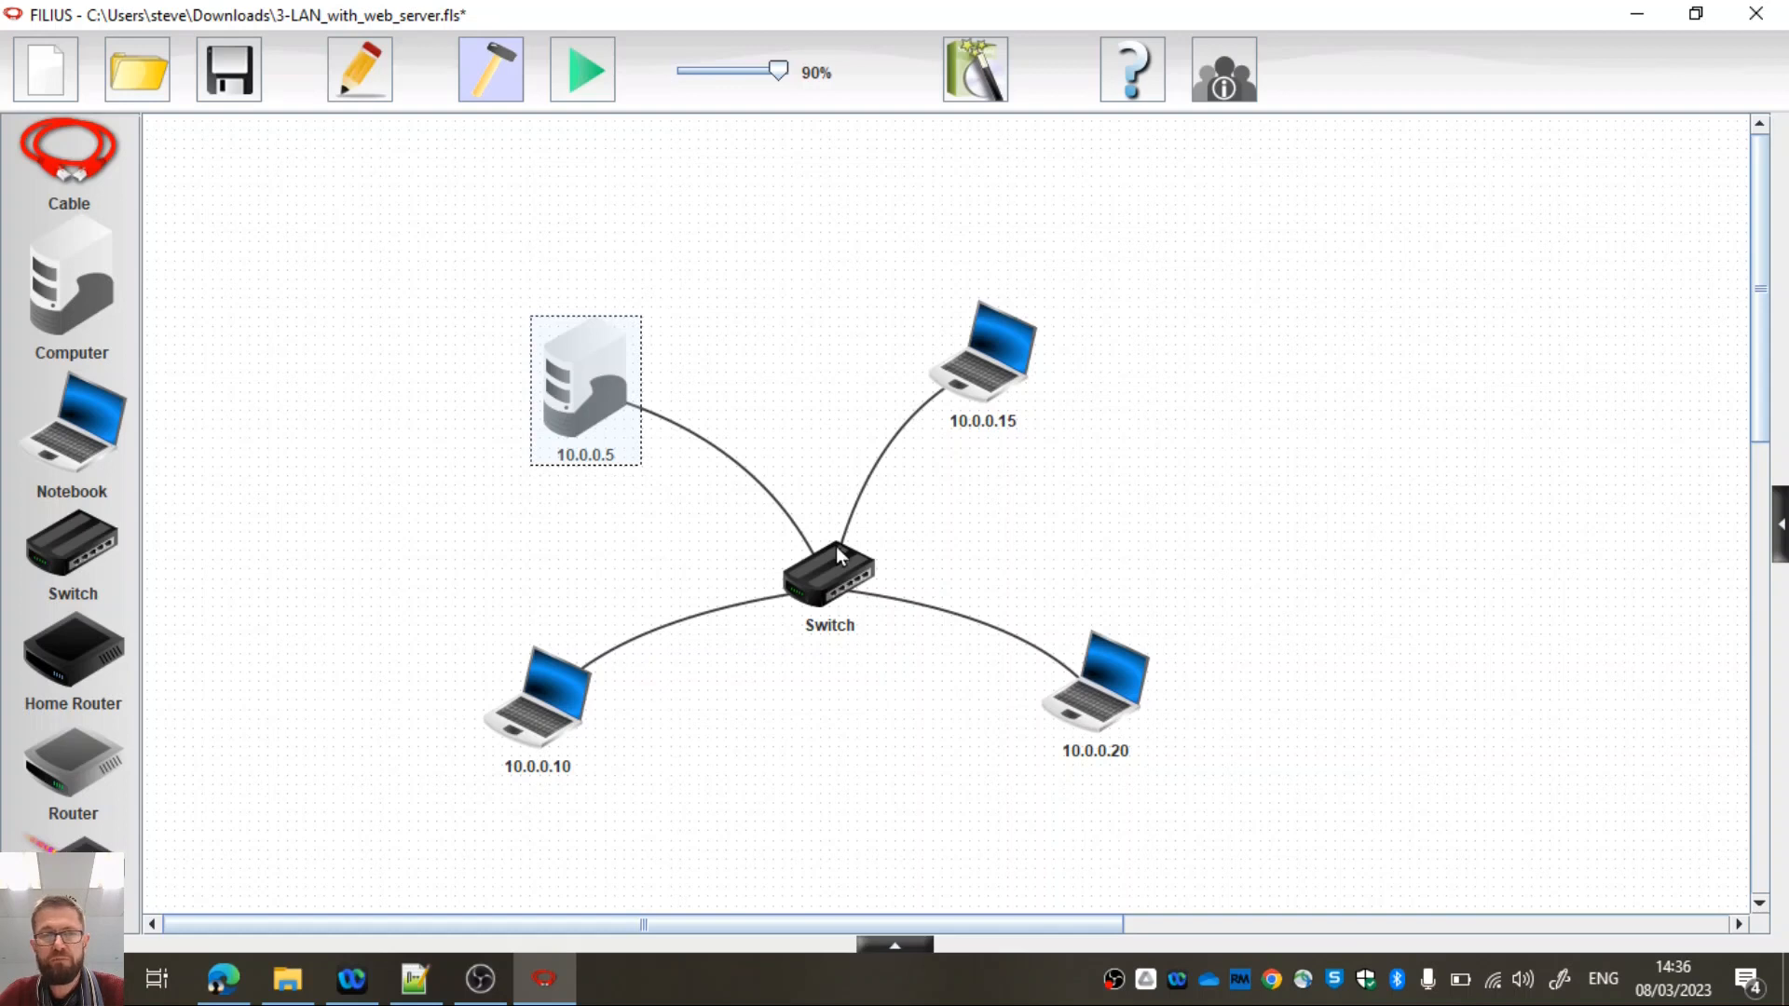
{"action": "left_click", "coordinate": [768, 313]}
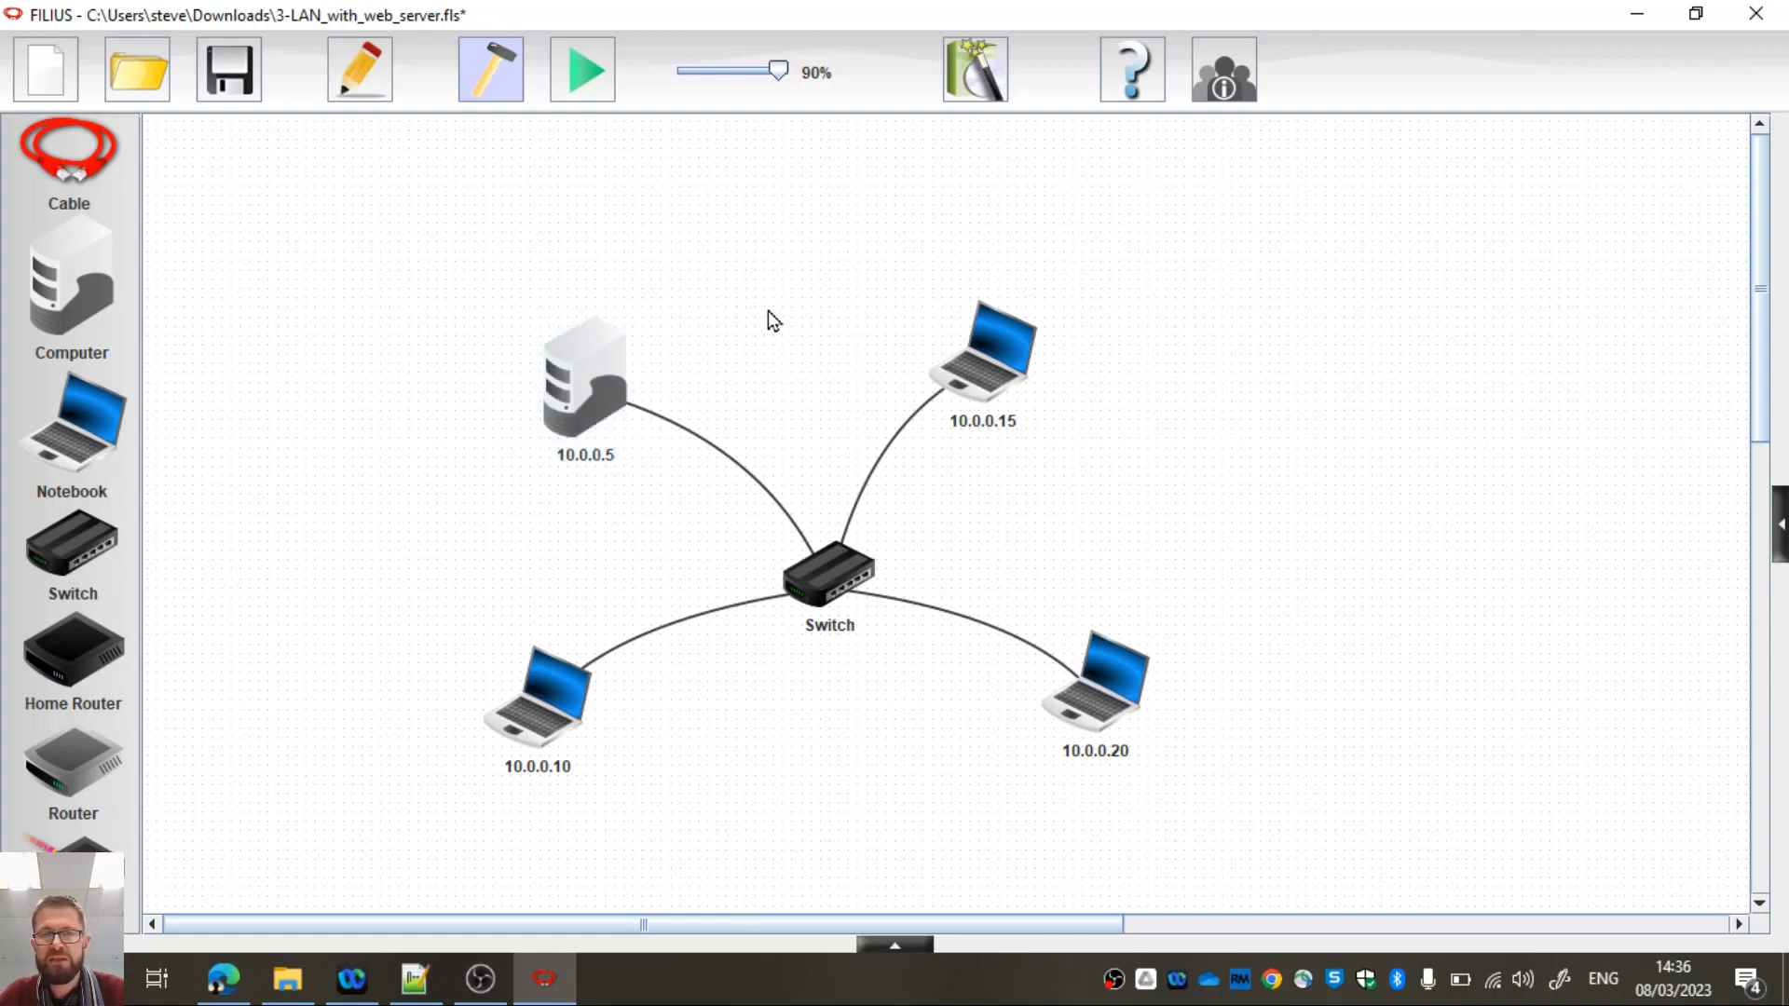
Step: Start simulation mode and make sure the Webserver application on computer 10.0.0.5 is running, then close its desktop
{"action": "left_click", "coordinate": [587, 72]}
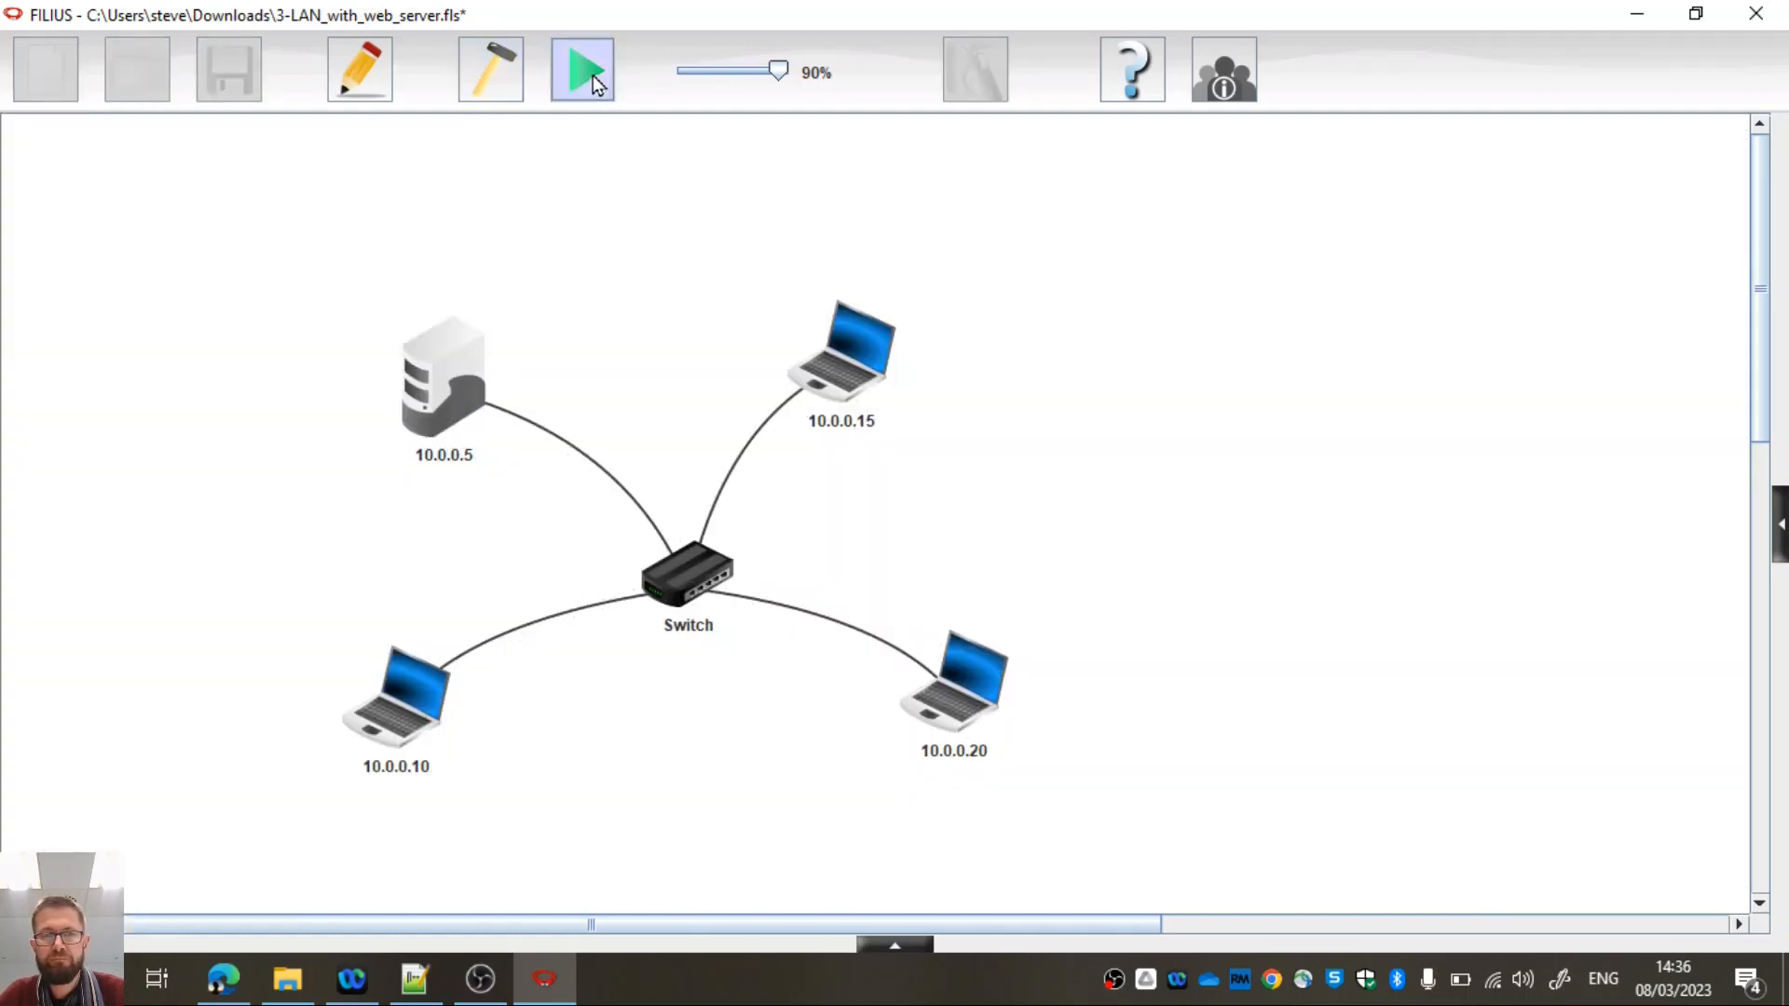
{"action": "left_click", "coordinate": [442, 370]}
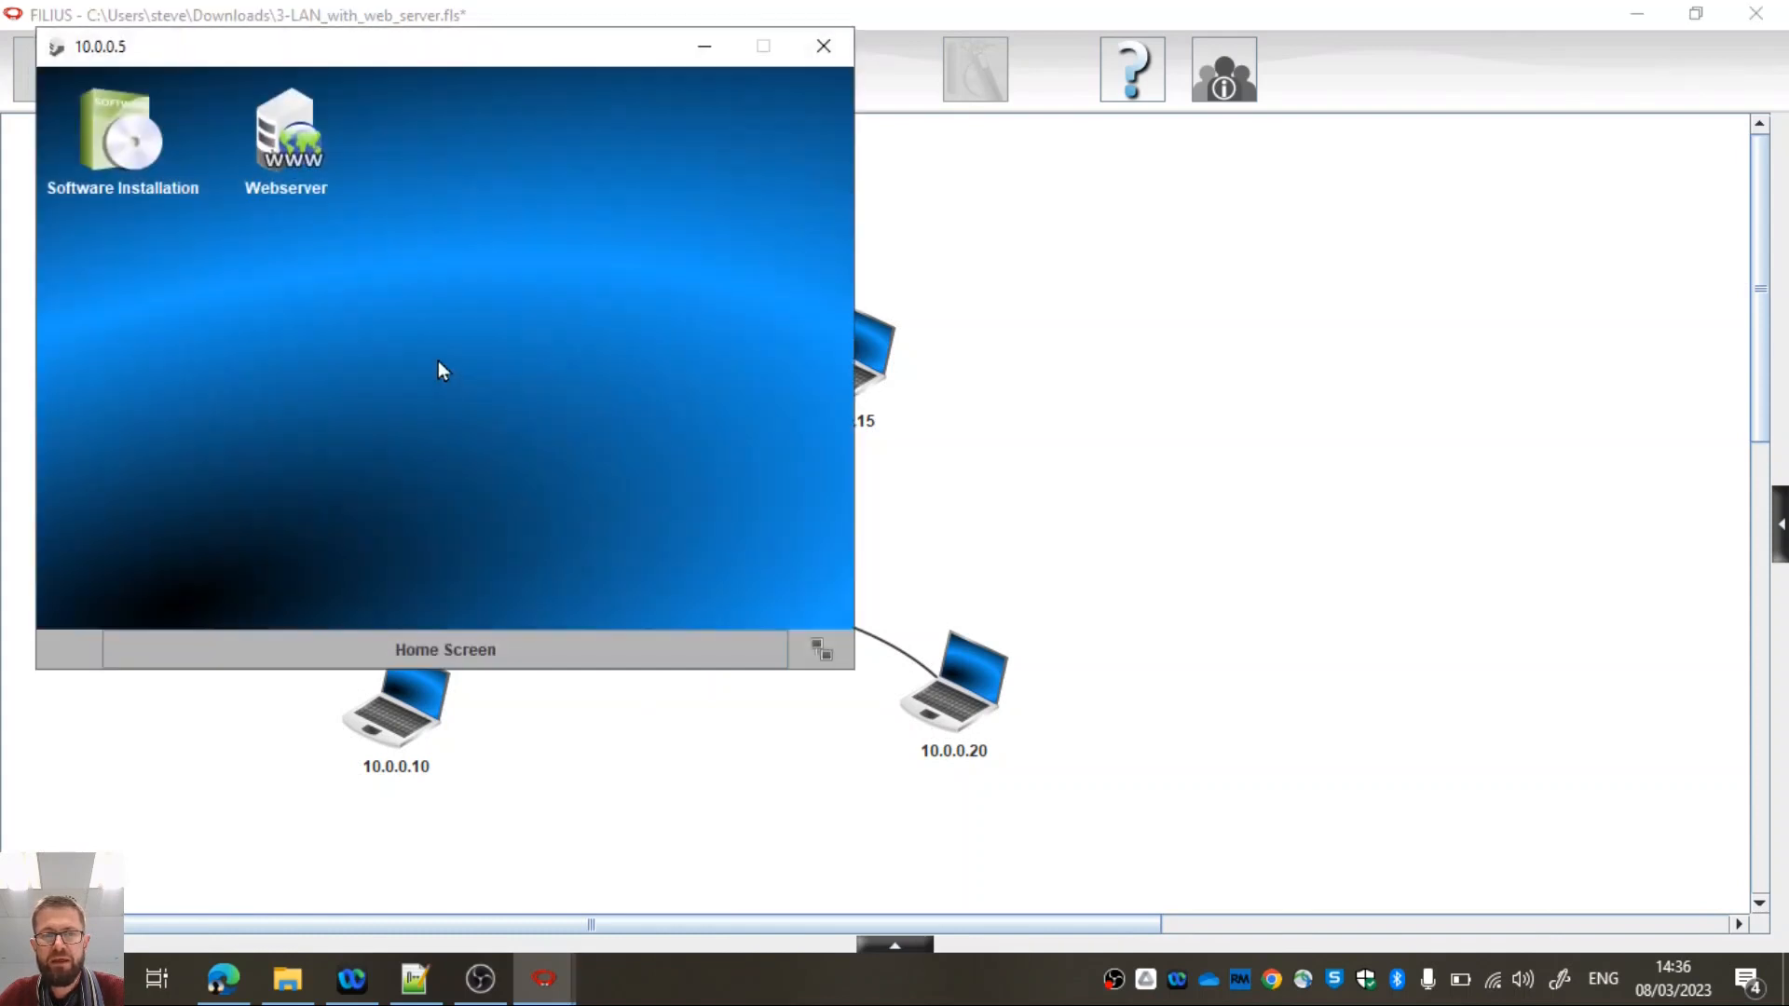
{"action": "left_click_drag", "start_coordinate": [327, 47], "coordinate": [1133, 93]}
{"action": "double_click", "coordinate": [1239, 198]}
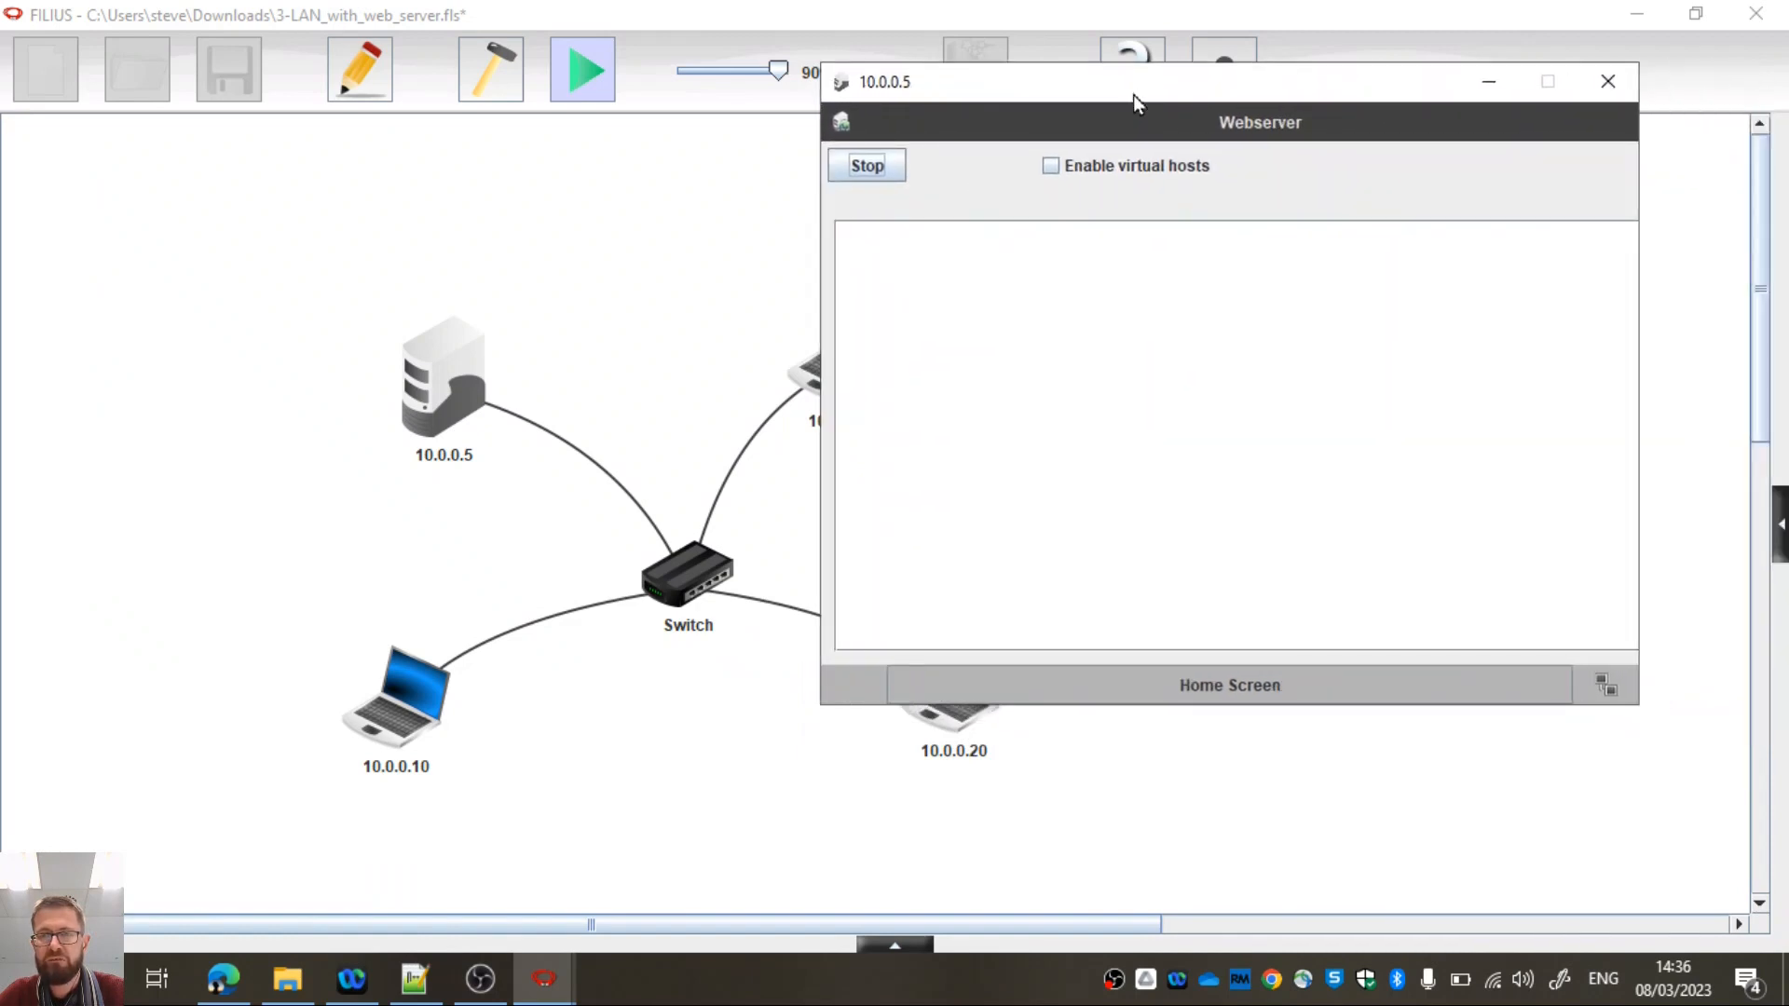
{"action": "left_click", "coordinate": [869, 163]}
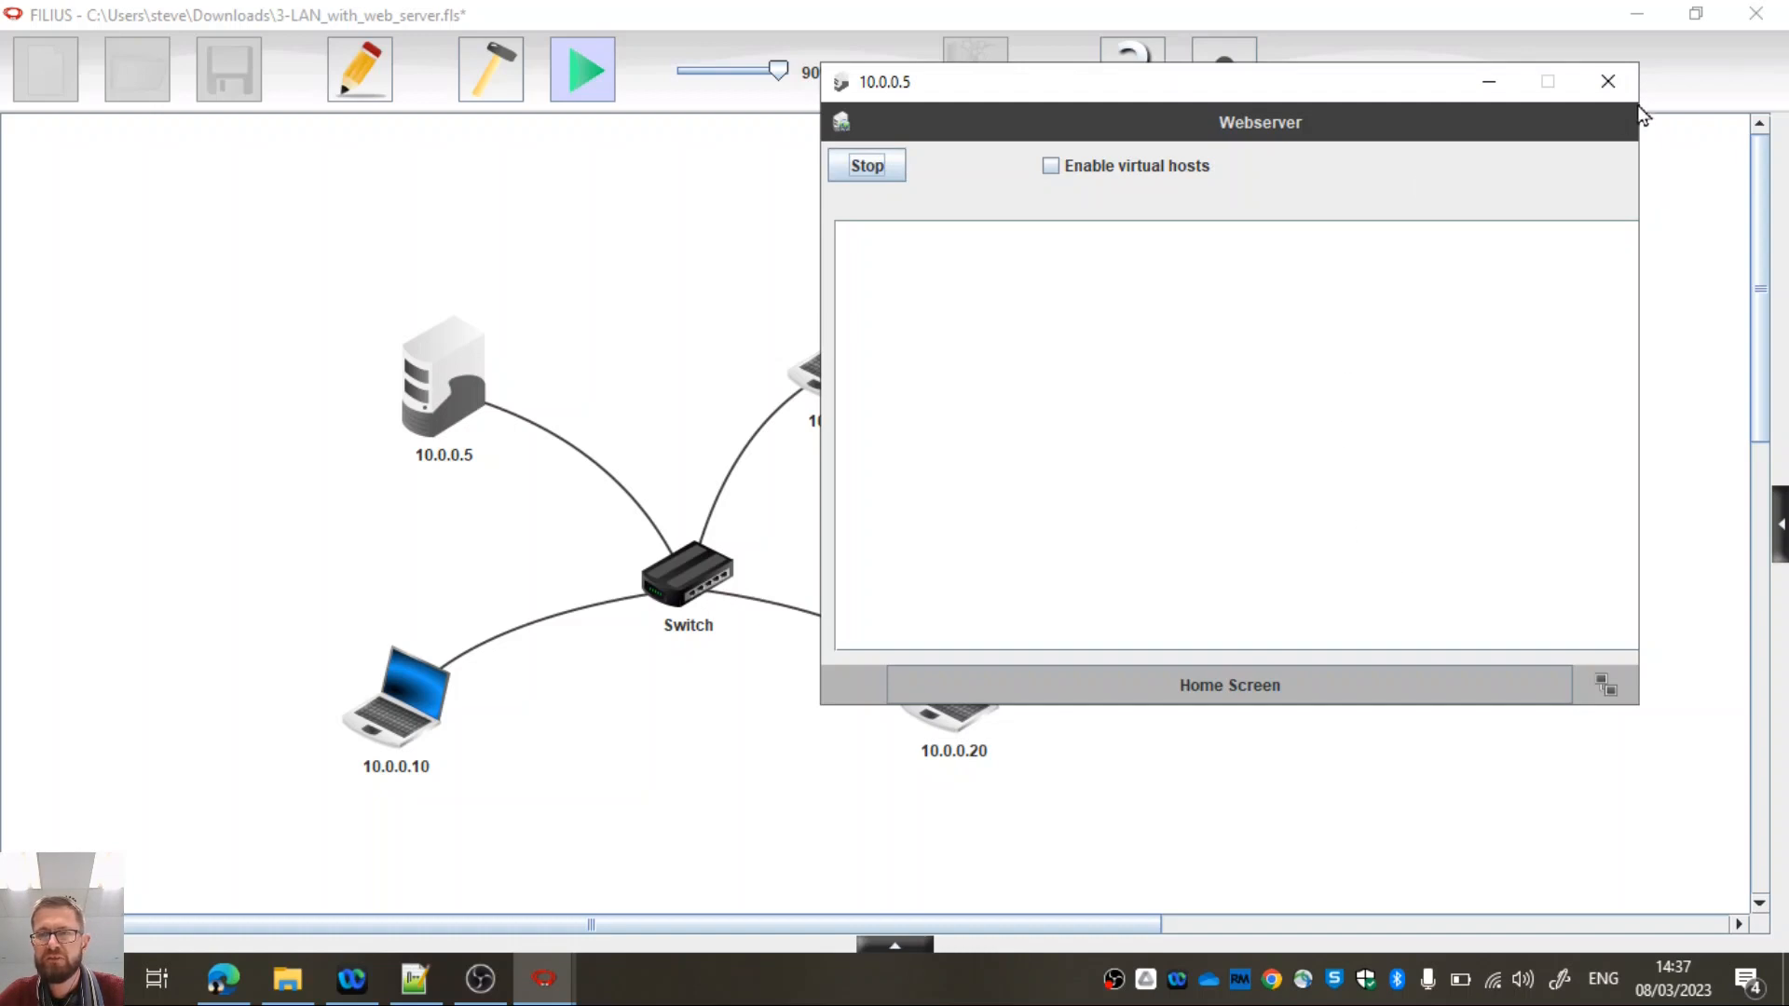
{"action": "left_click", "coordinate": [1608, 81]}
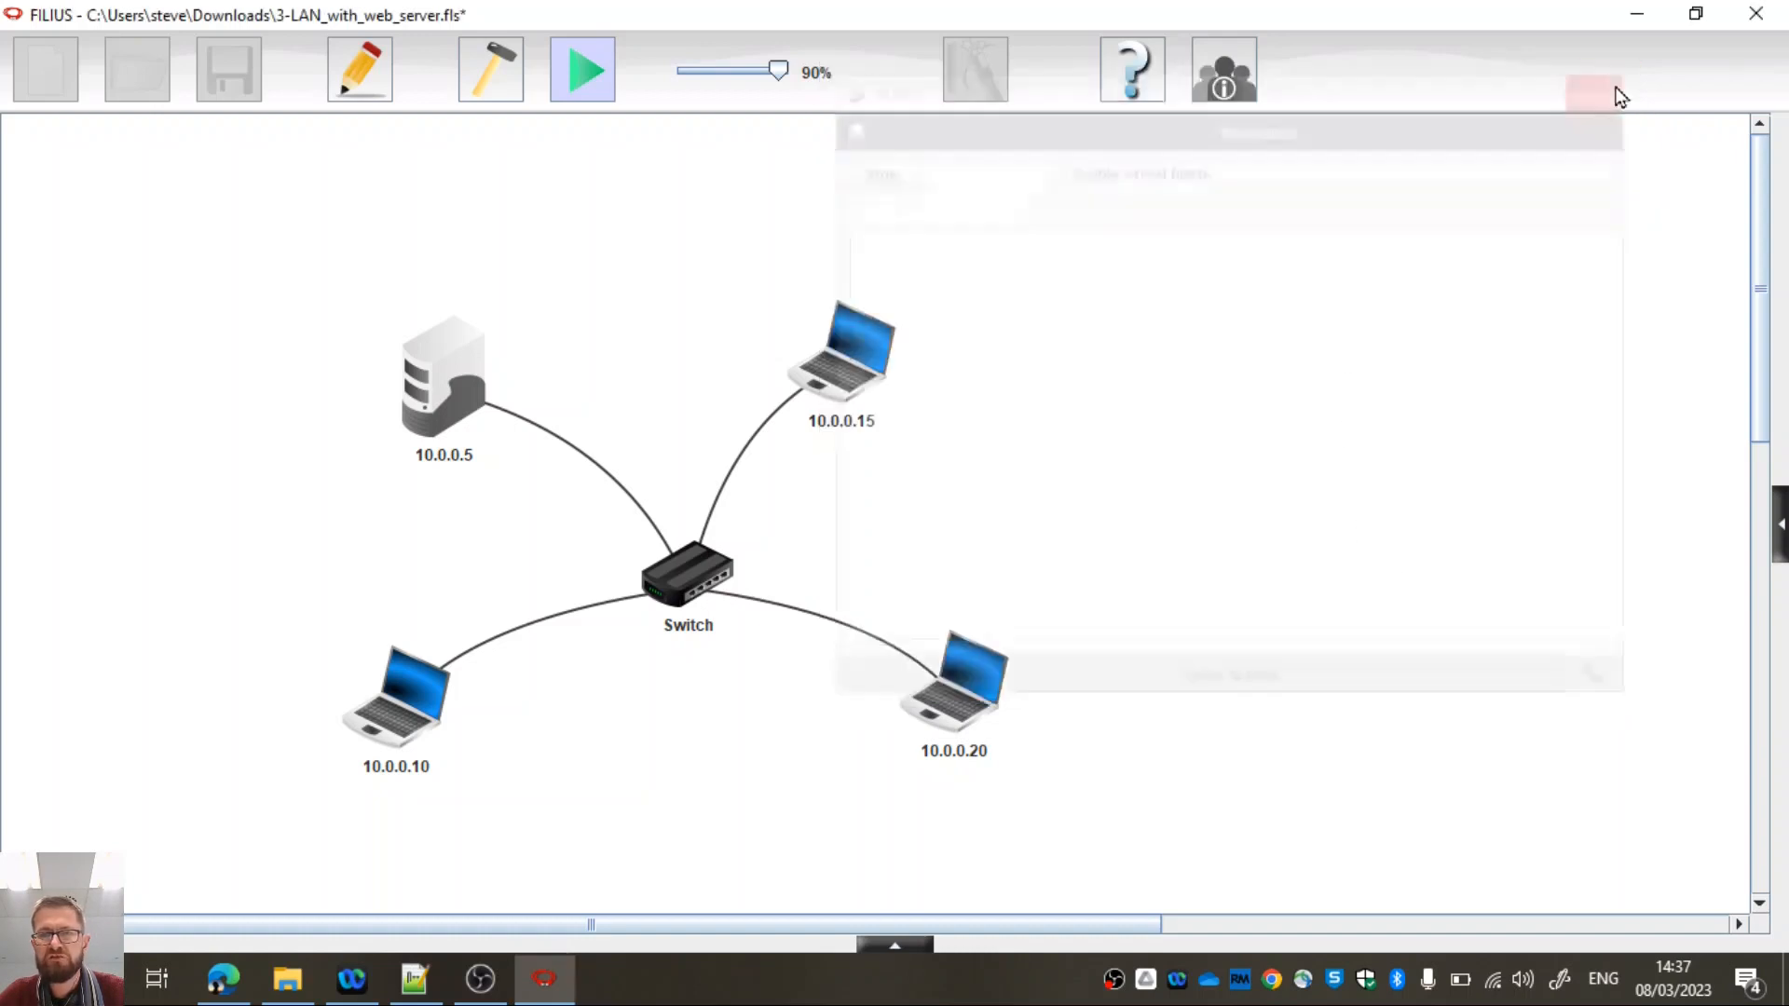
Step: Check the installed software and the network details on notebook 10.0.0.20, then return to its home screen
{"action": "left_click", "coordinate": [958, 690]}
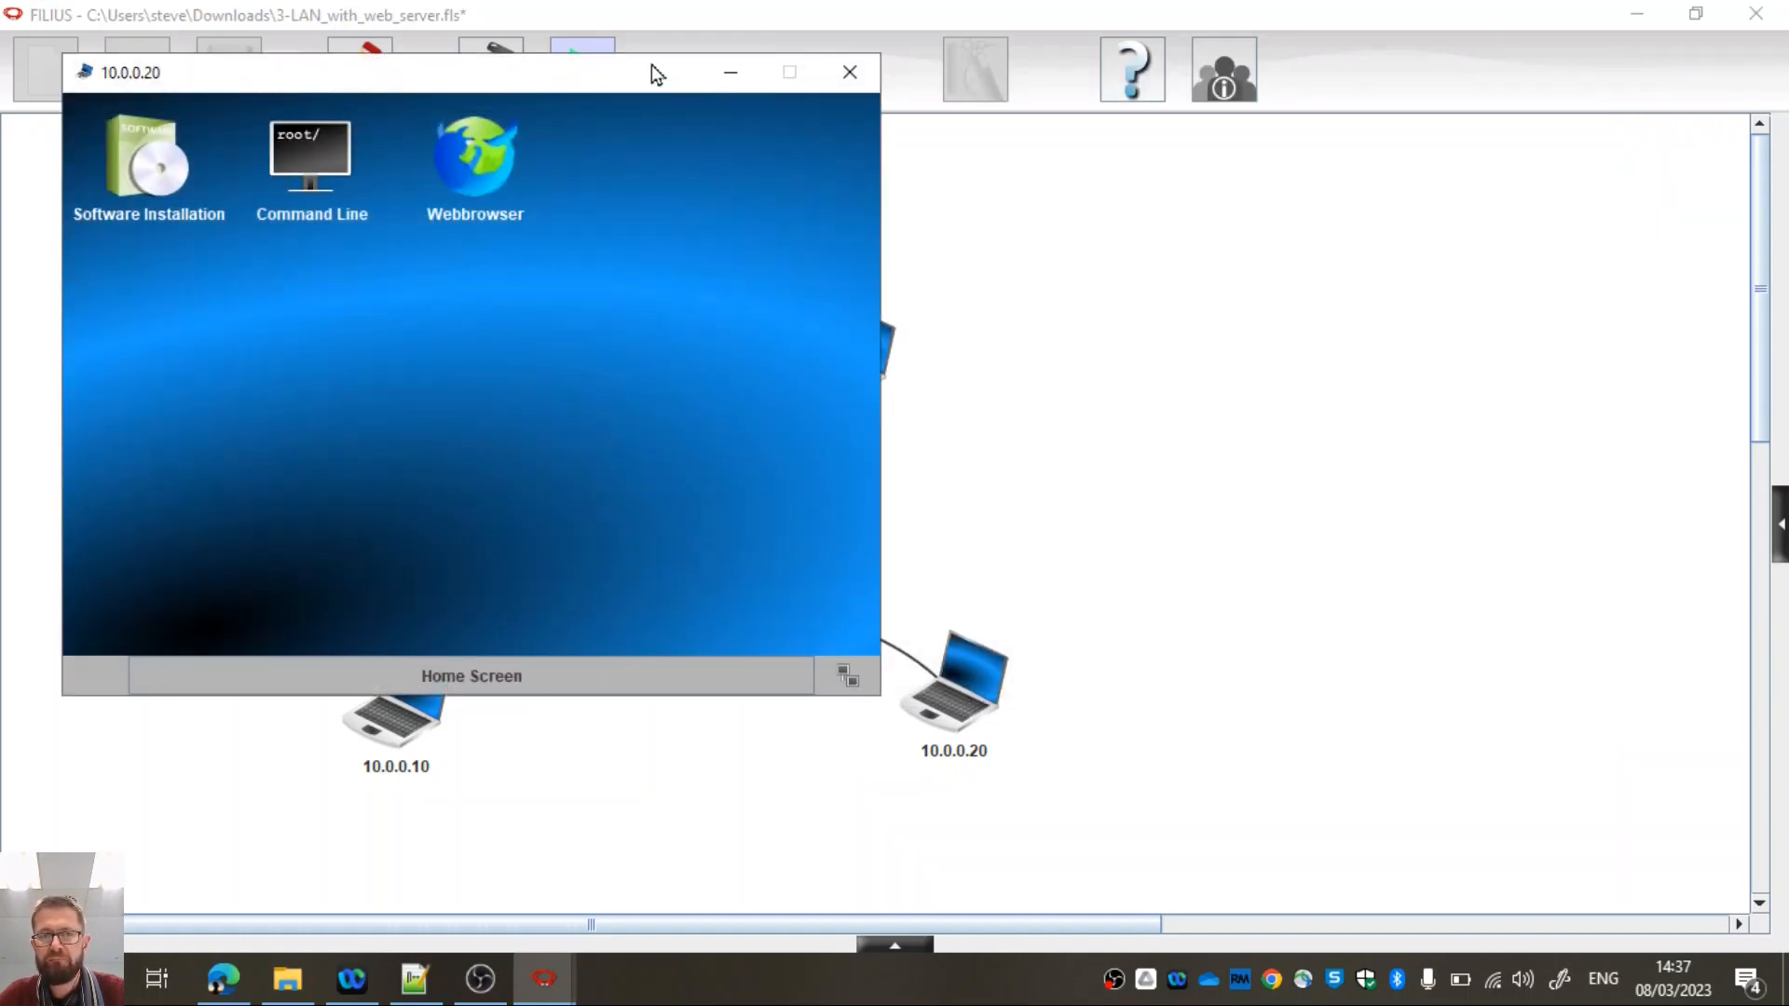
{"action": "left_click_drag", "start_coordinate": [657, 75], "coordinate": [1652, 93]}
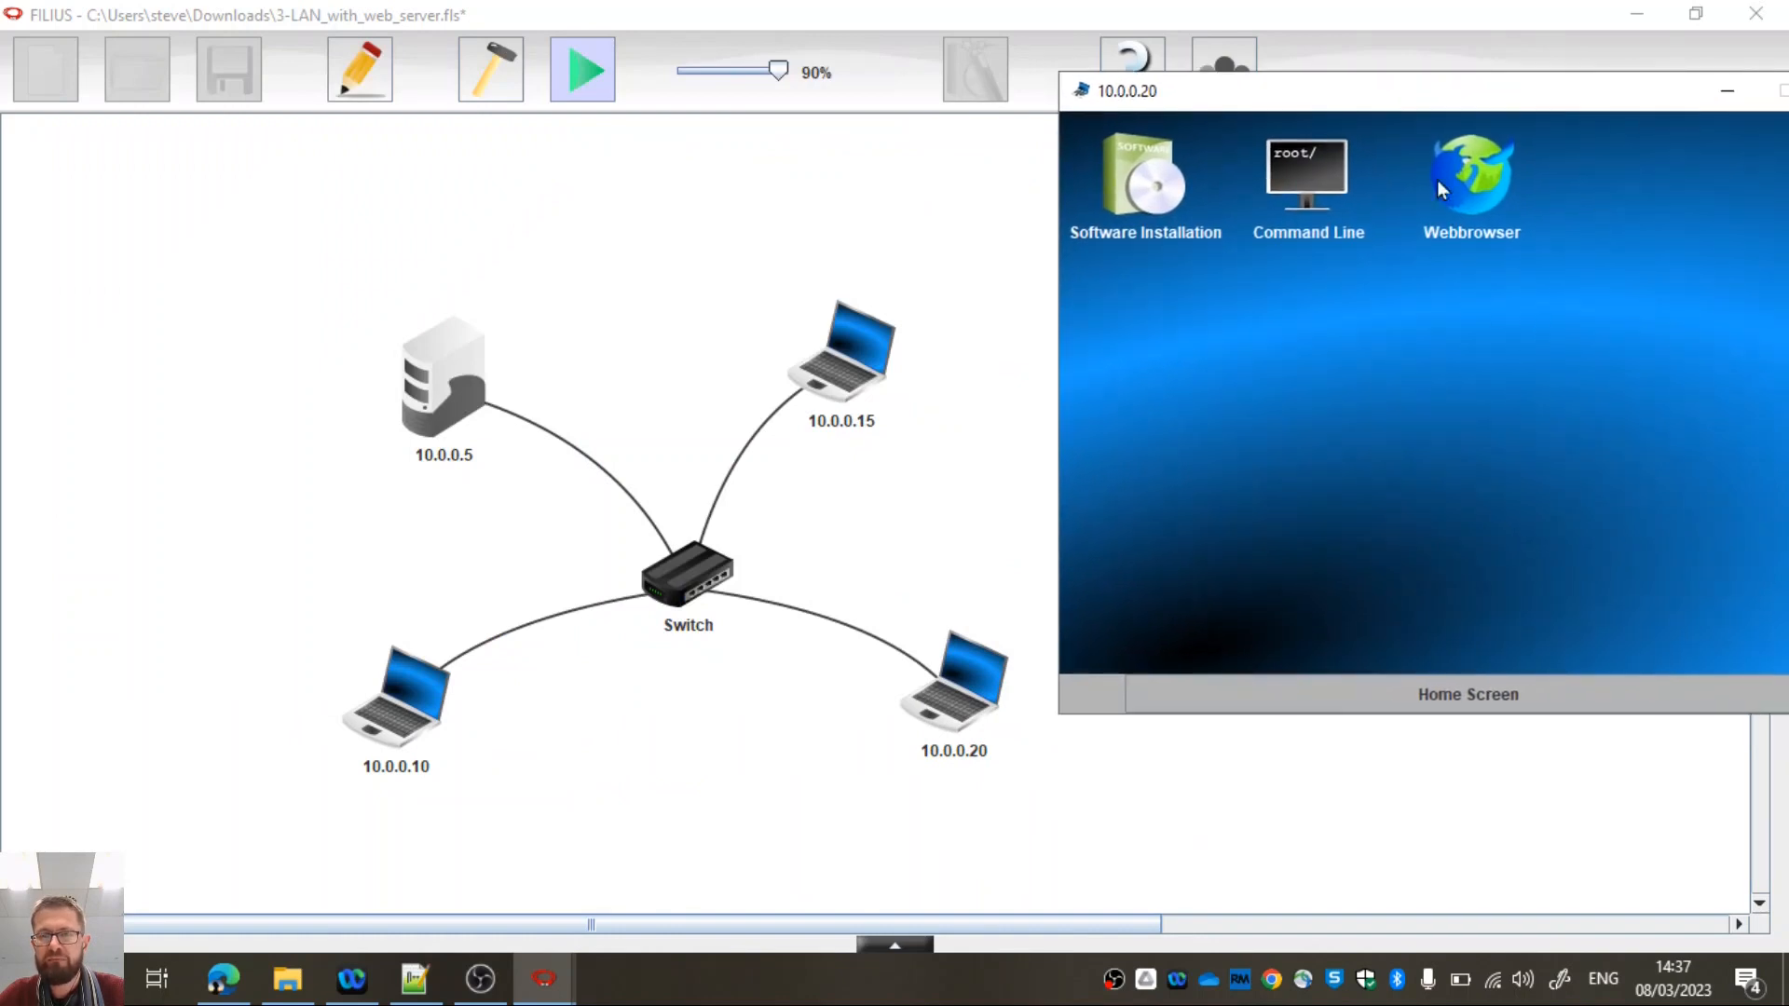
{"action": "left_click", "coordinate": [1155, 191]}
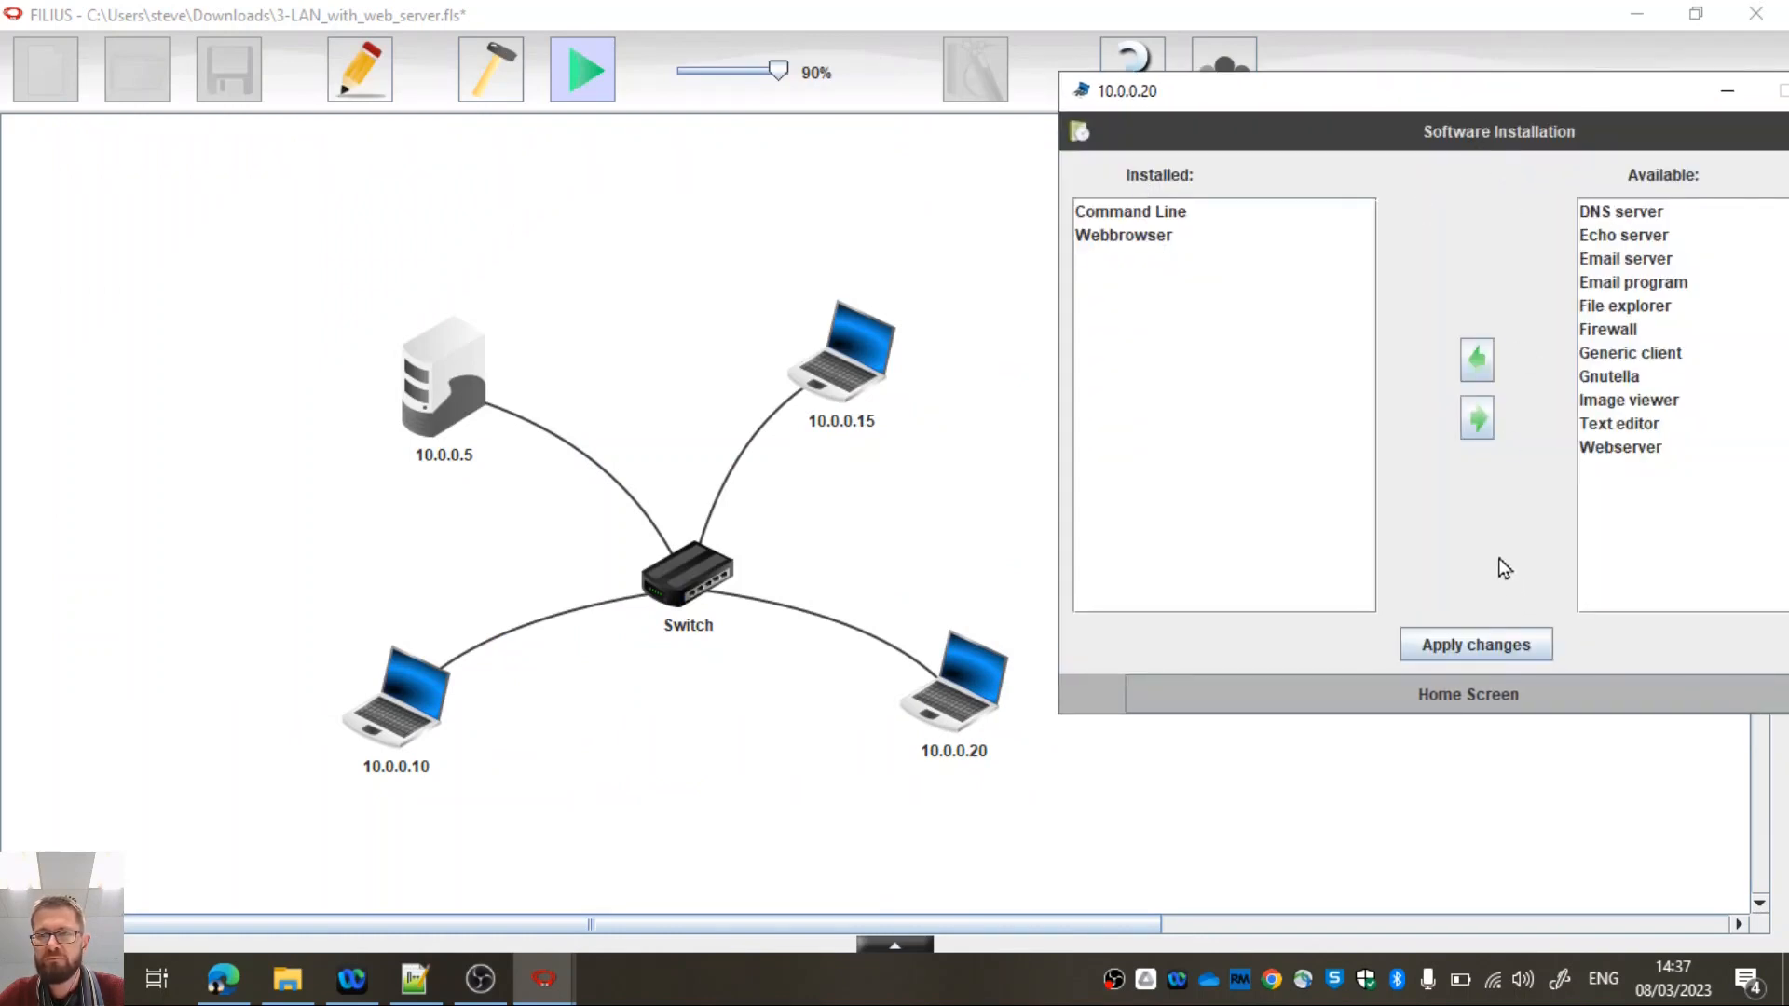
{"action": "left_click_drag", "start_coordinate": [1408, 88], "coordinate": [1261, 66]}
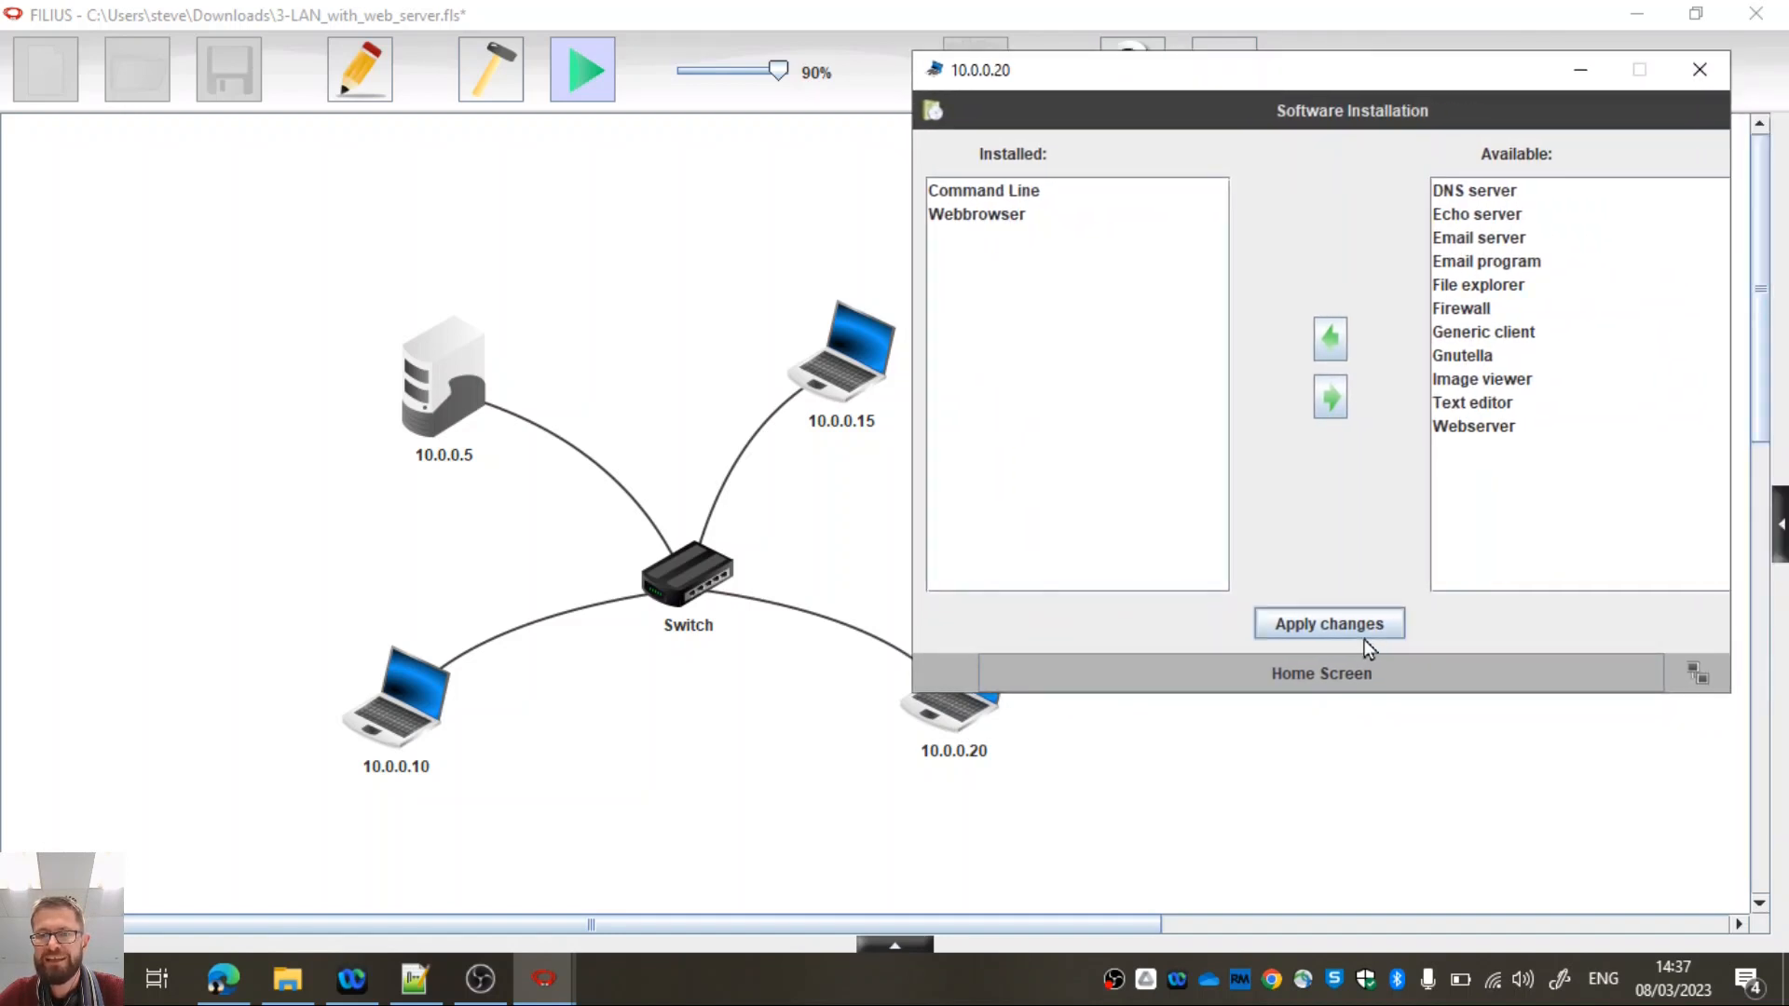
{"action": "left_click", "coordinate": [1698, 672]}
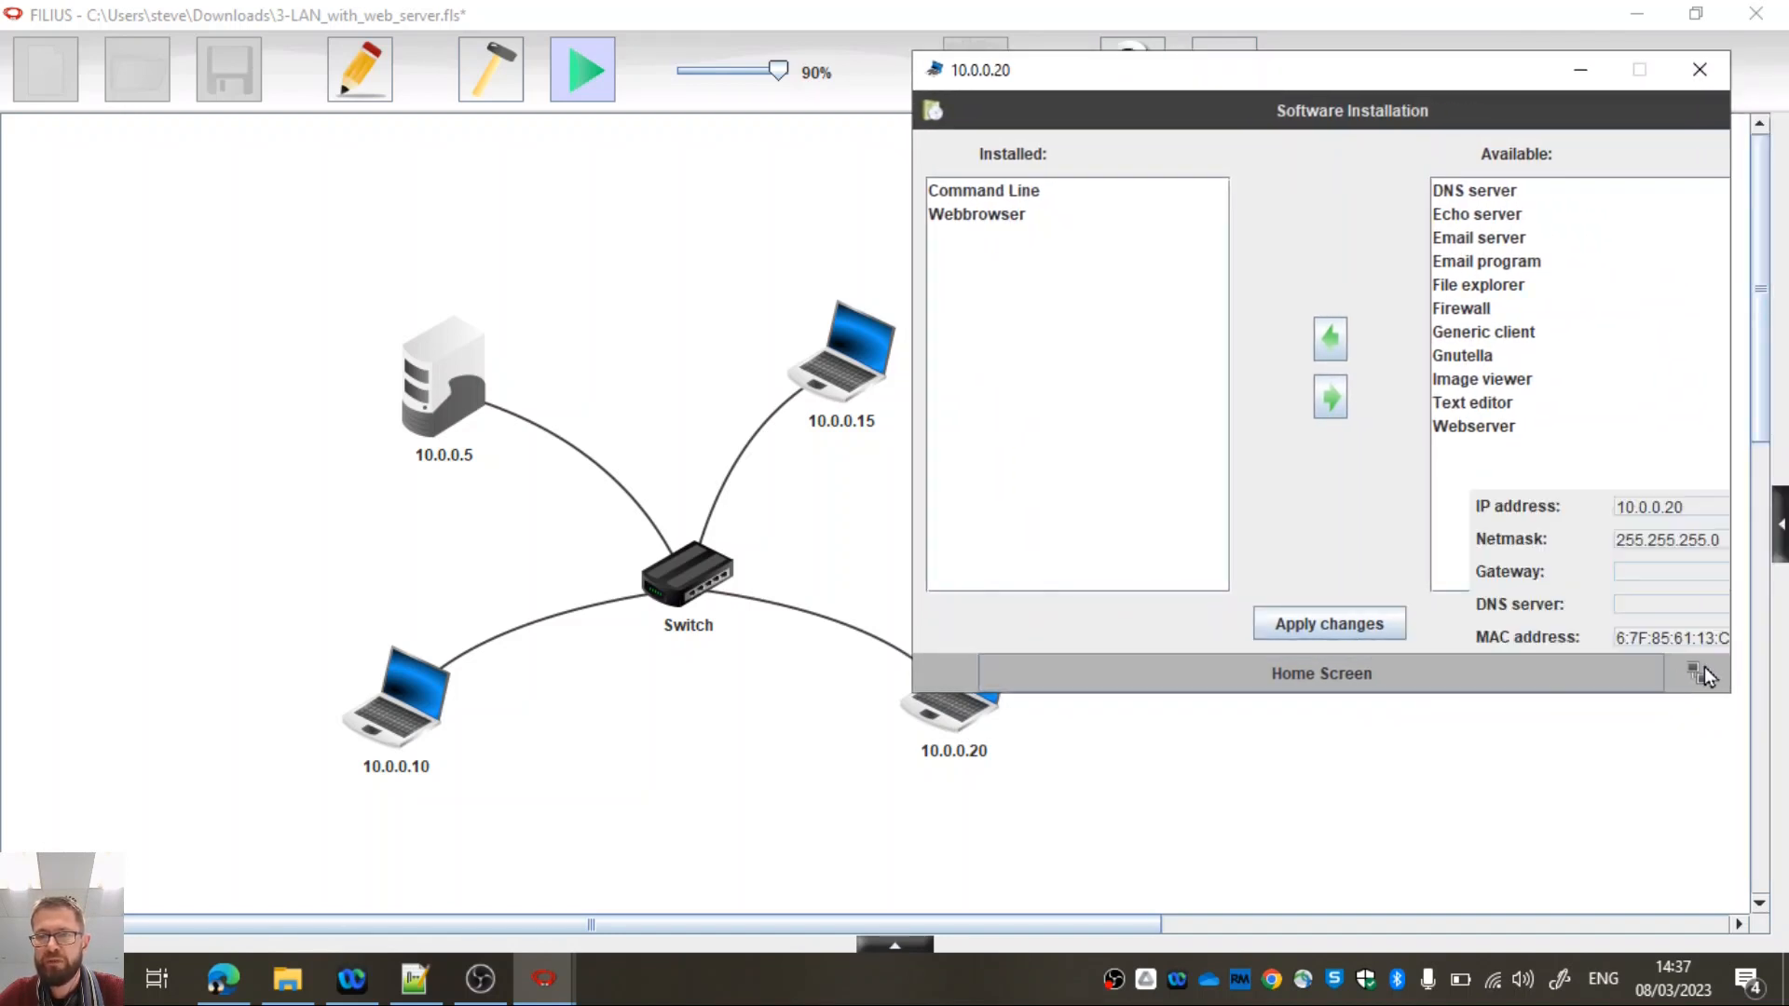
{"action": "left_click", "coordinate": [1333, 669]}
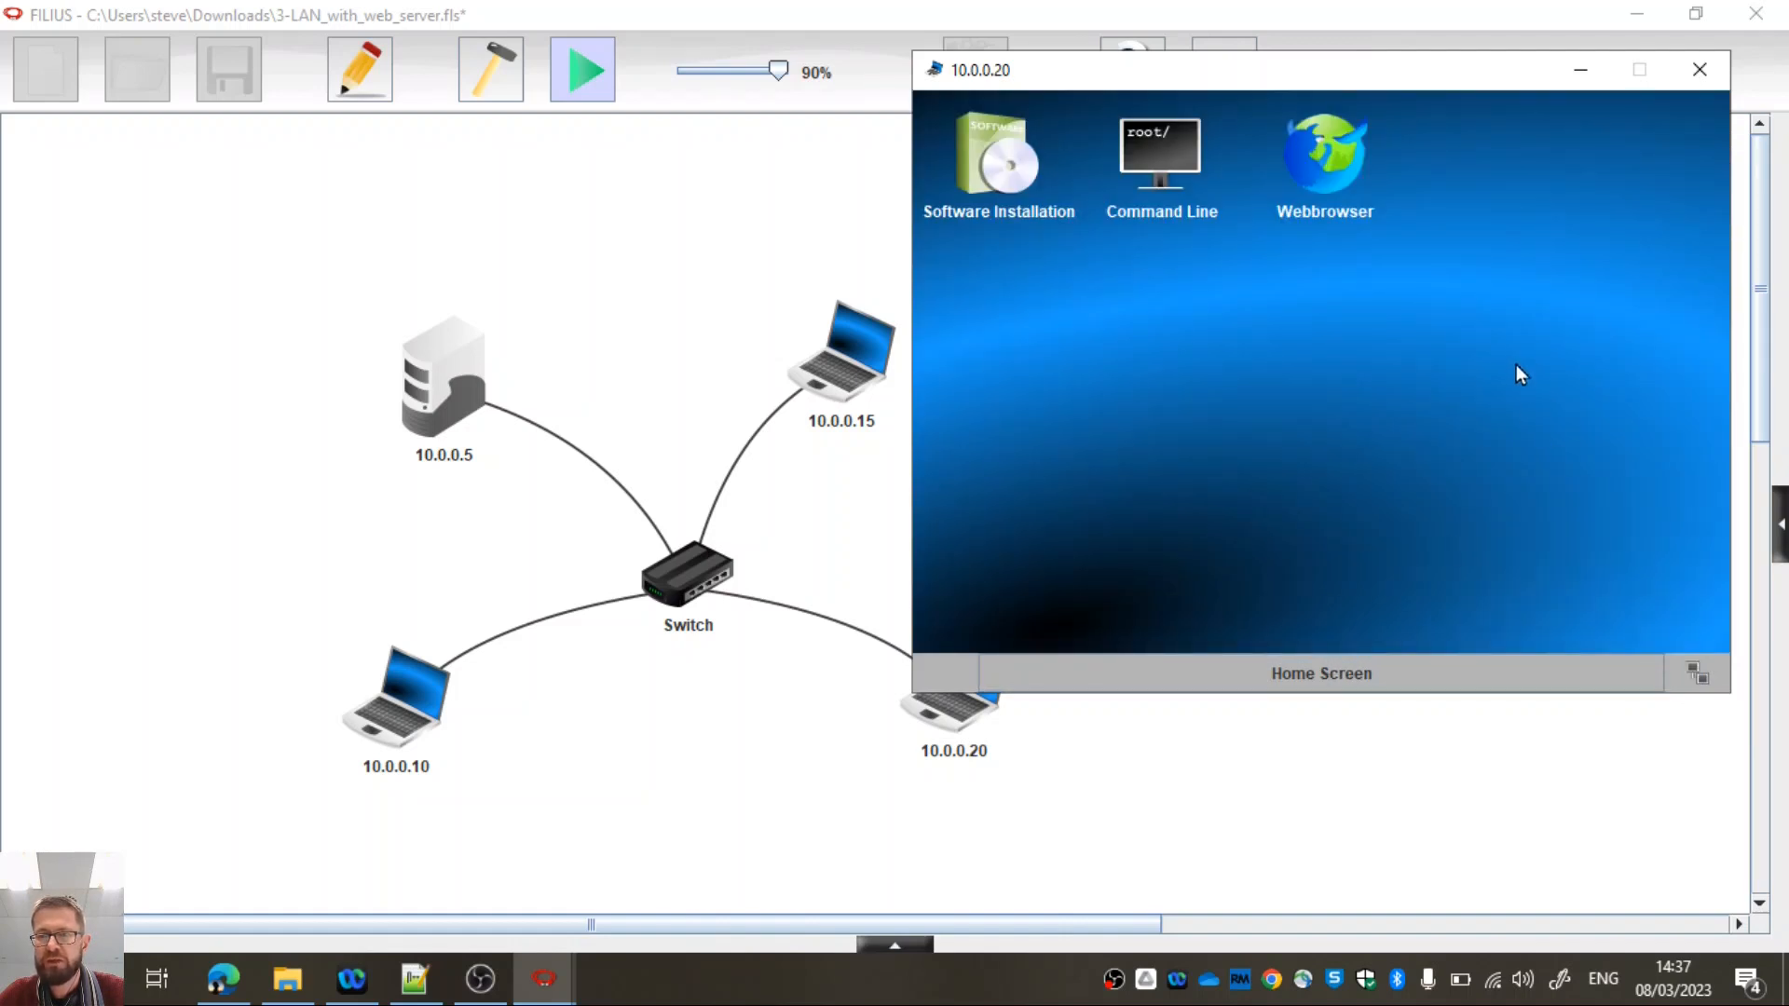
Step: Open the Webbrowser application on notebook 10.0.0.20
{"action": "left_click_drag", "start_coordinate": [1174, 61], "coordinate": [1351, 117]}
{"action": "left_click", "coordinate": [1441, 123]}
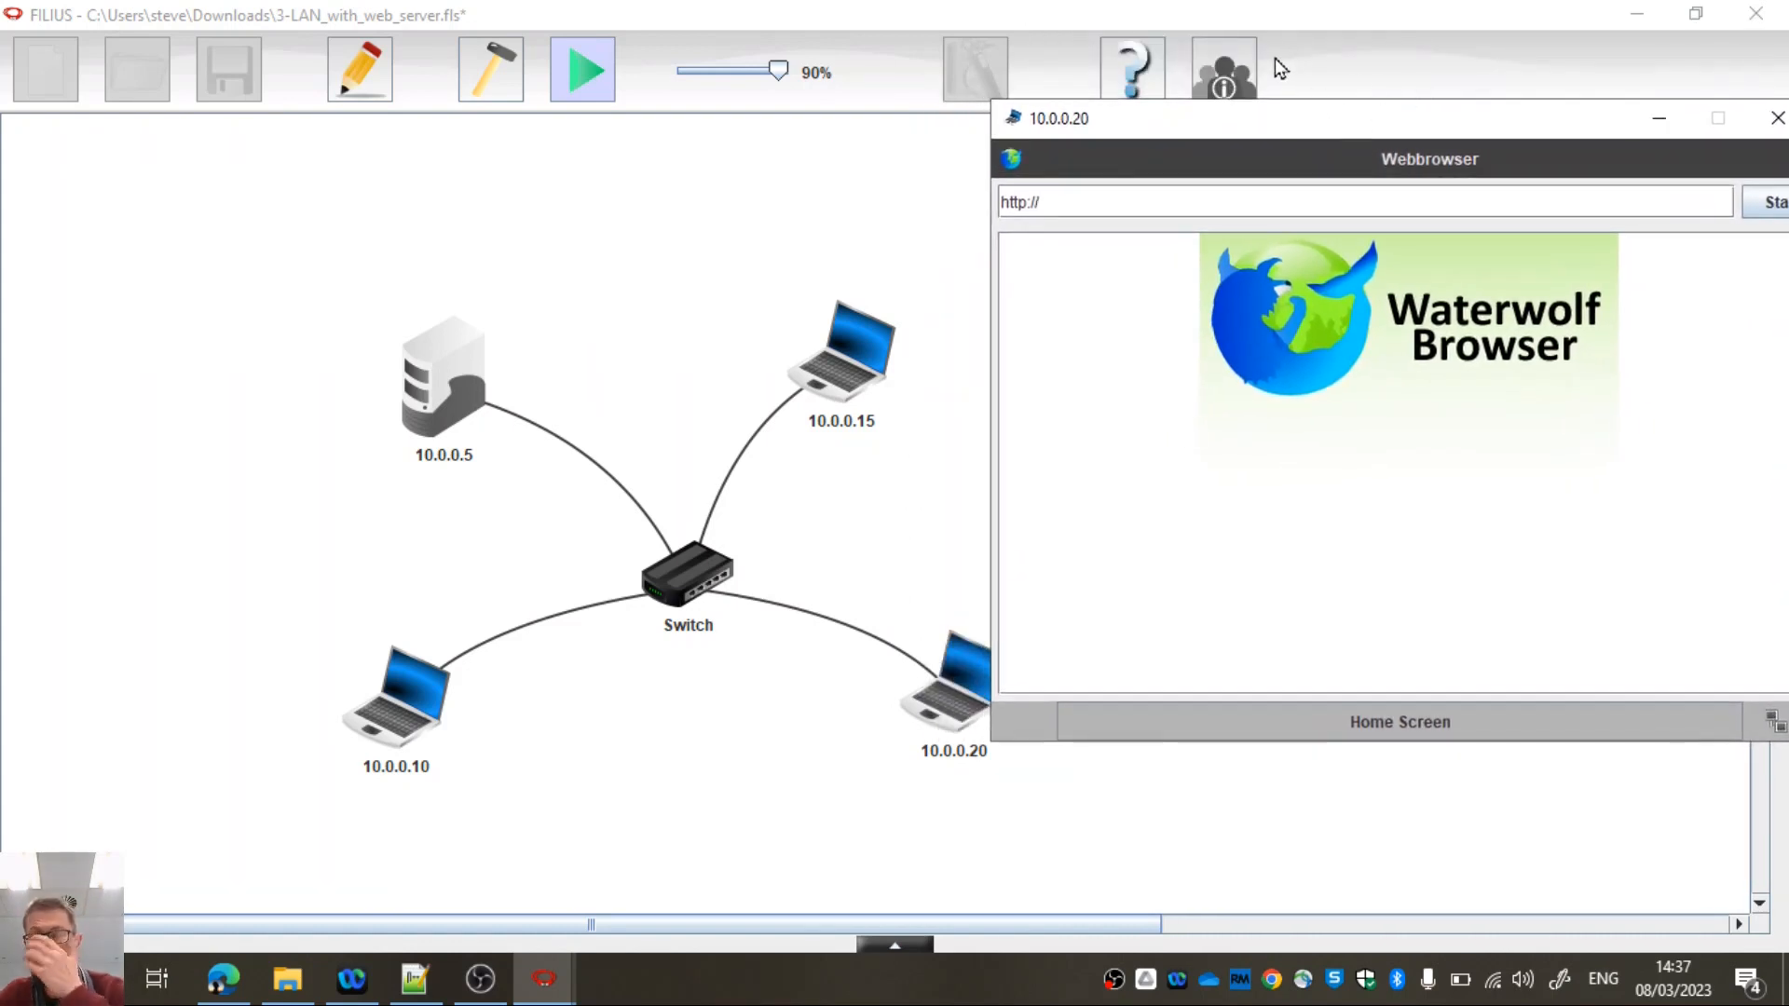
Step: Set the simulation speed to 1% and return to the browser window of notebook 10.0.0.20
{"action": "left_click_drag", "start_coordinate": [778, 70], "coordinate": [675, 76]}
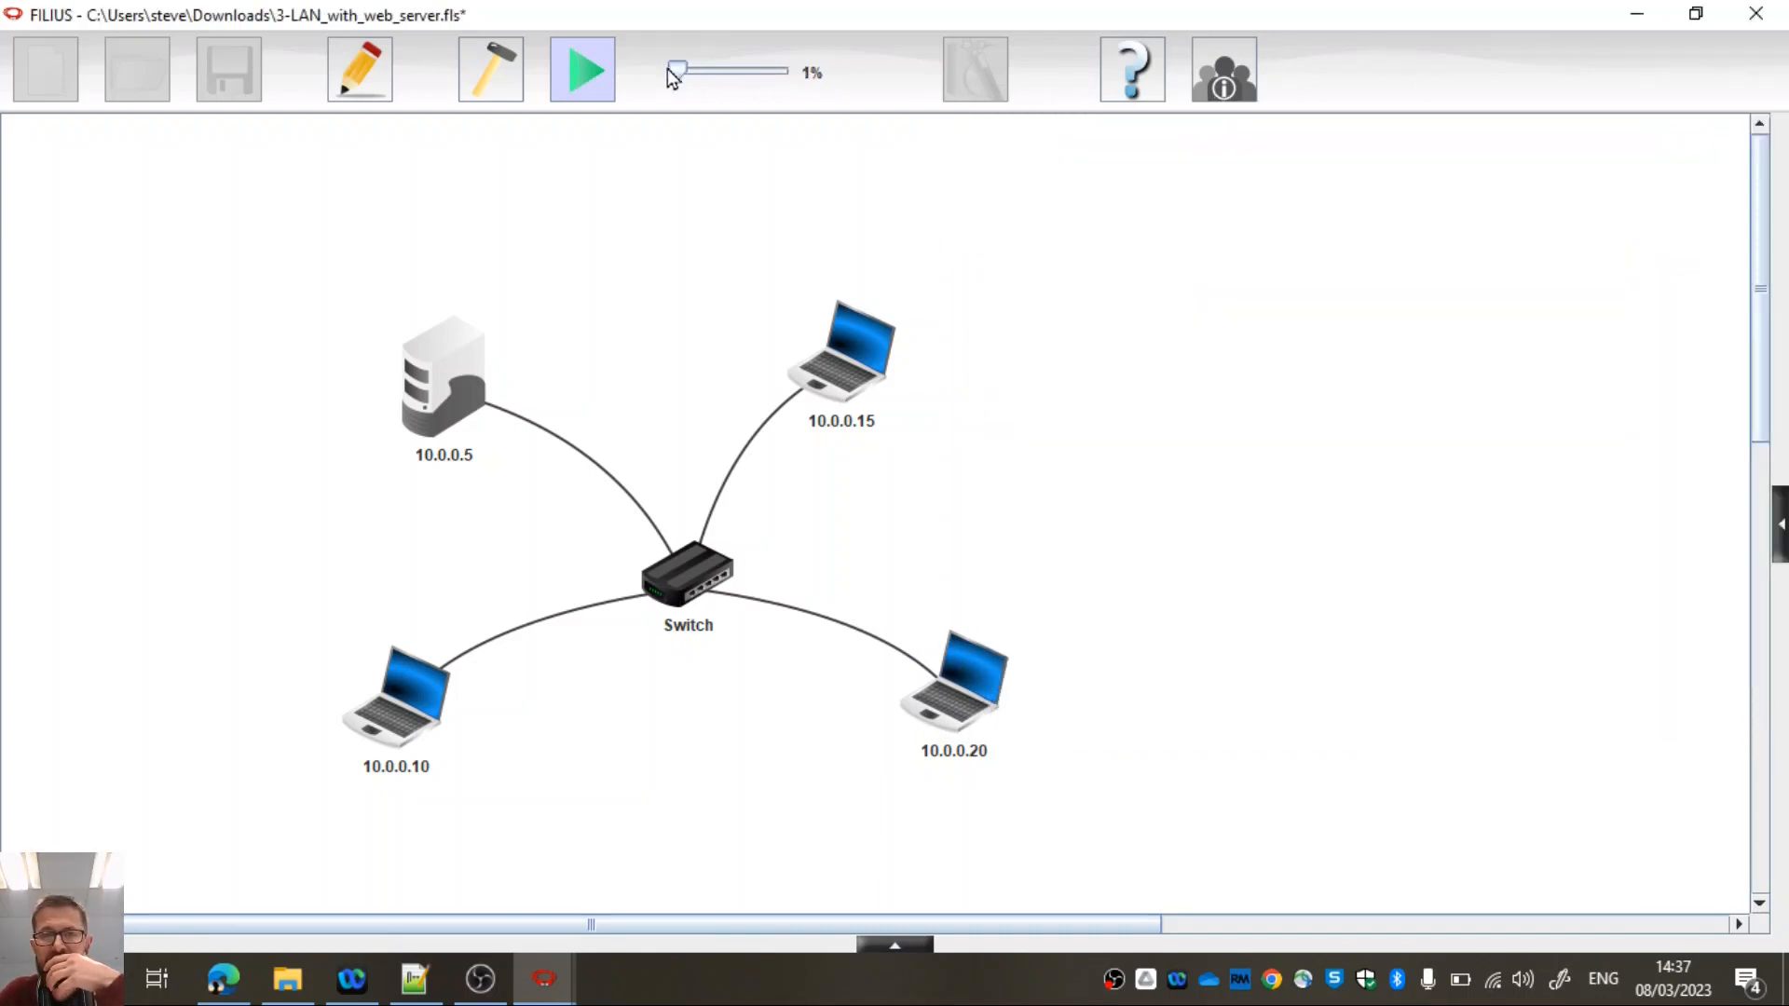
{"action": "mouse_move", "coordinate": [544, 979]}
{"action": "left_click", "coordinate": [662, 892]}
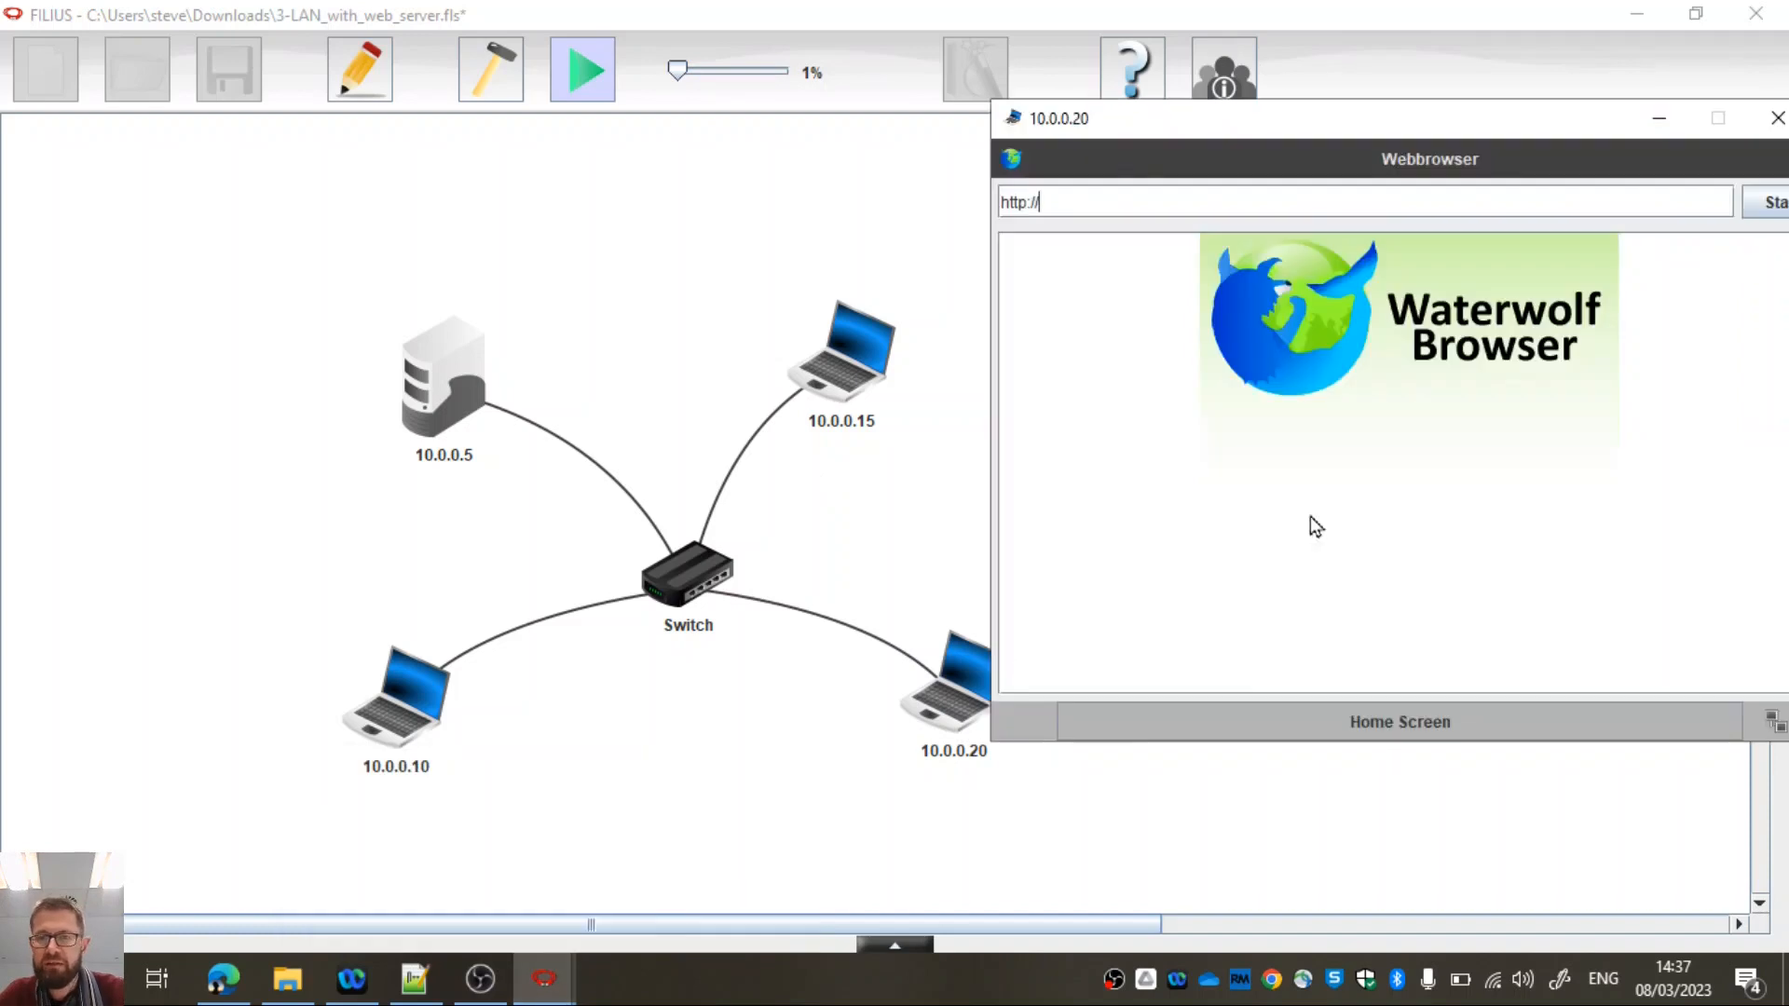
Step: Set the simulation speed to 100% and bring the browser window of notebook 10.0.0.20 back to the front
{"action": "left_click_drag", "start_coordinate": [678, 72], "coordinate": [809, 75]}
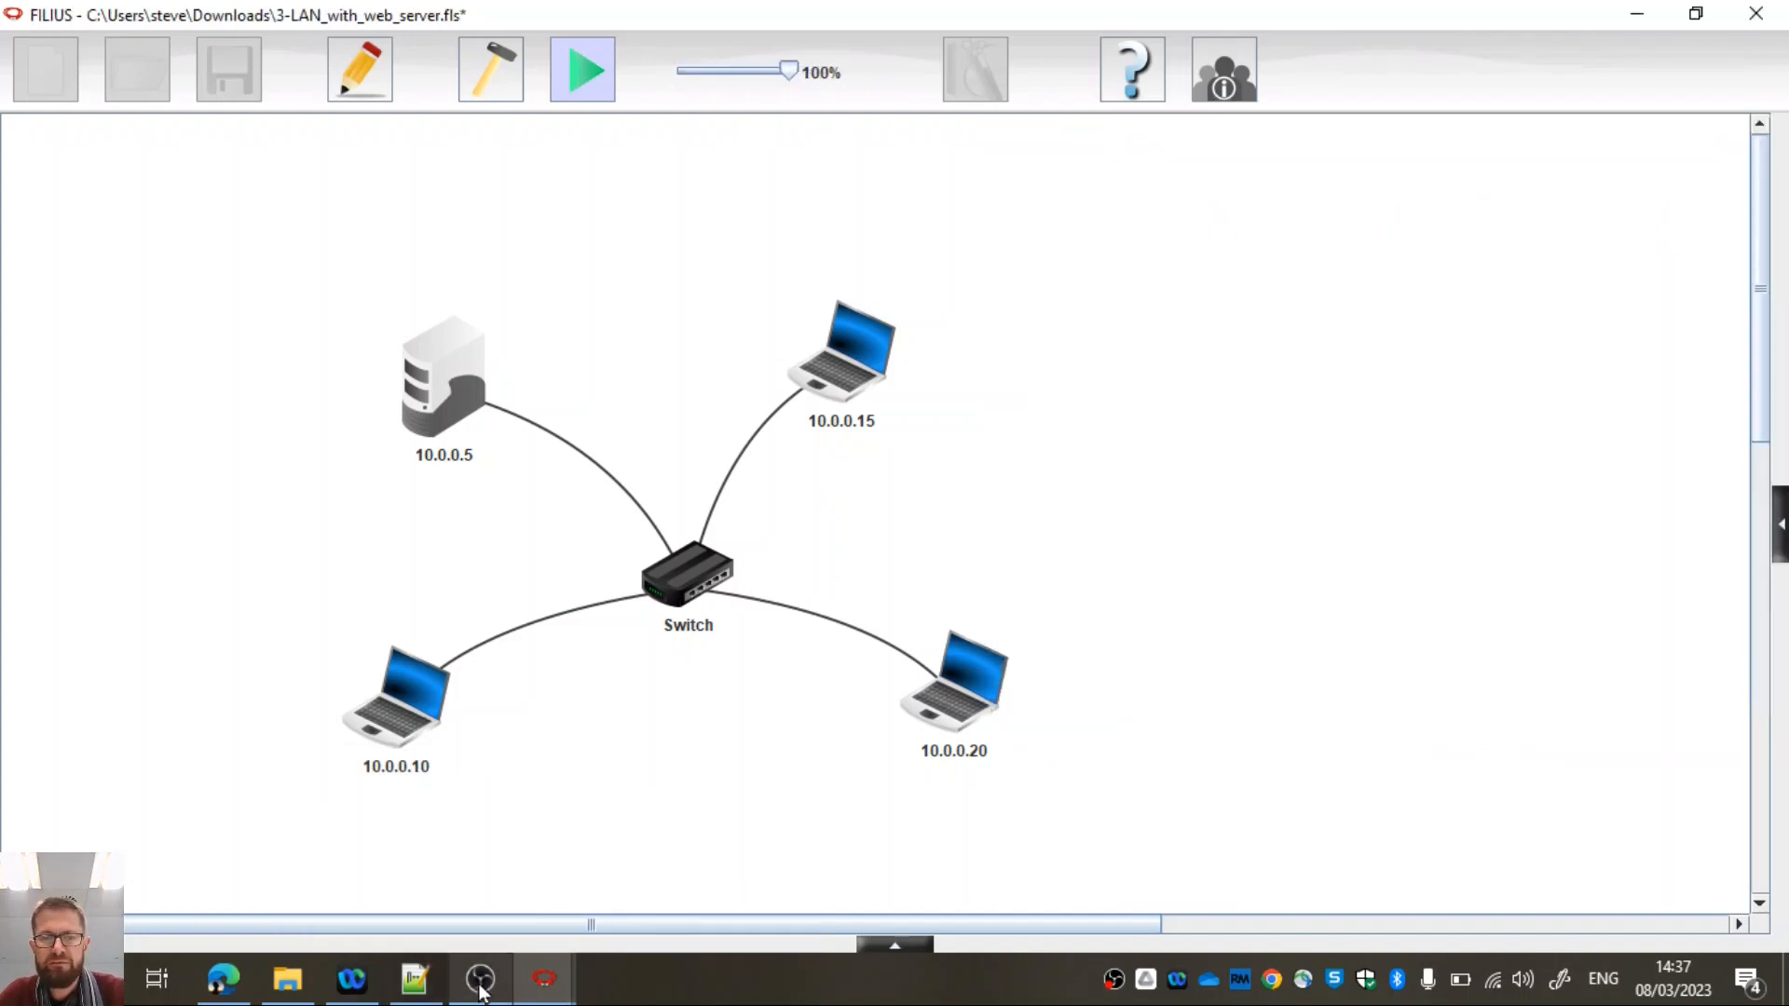
{"action": "mouse_move", "coordinate": [543, 979]}
{"action": "left_click", "coordinate": [653, 894]}
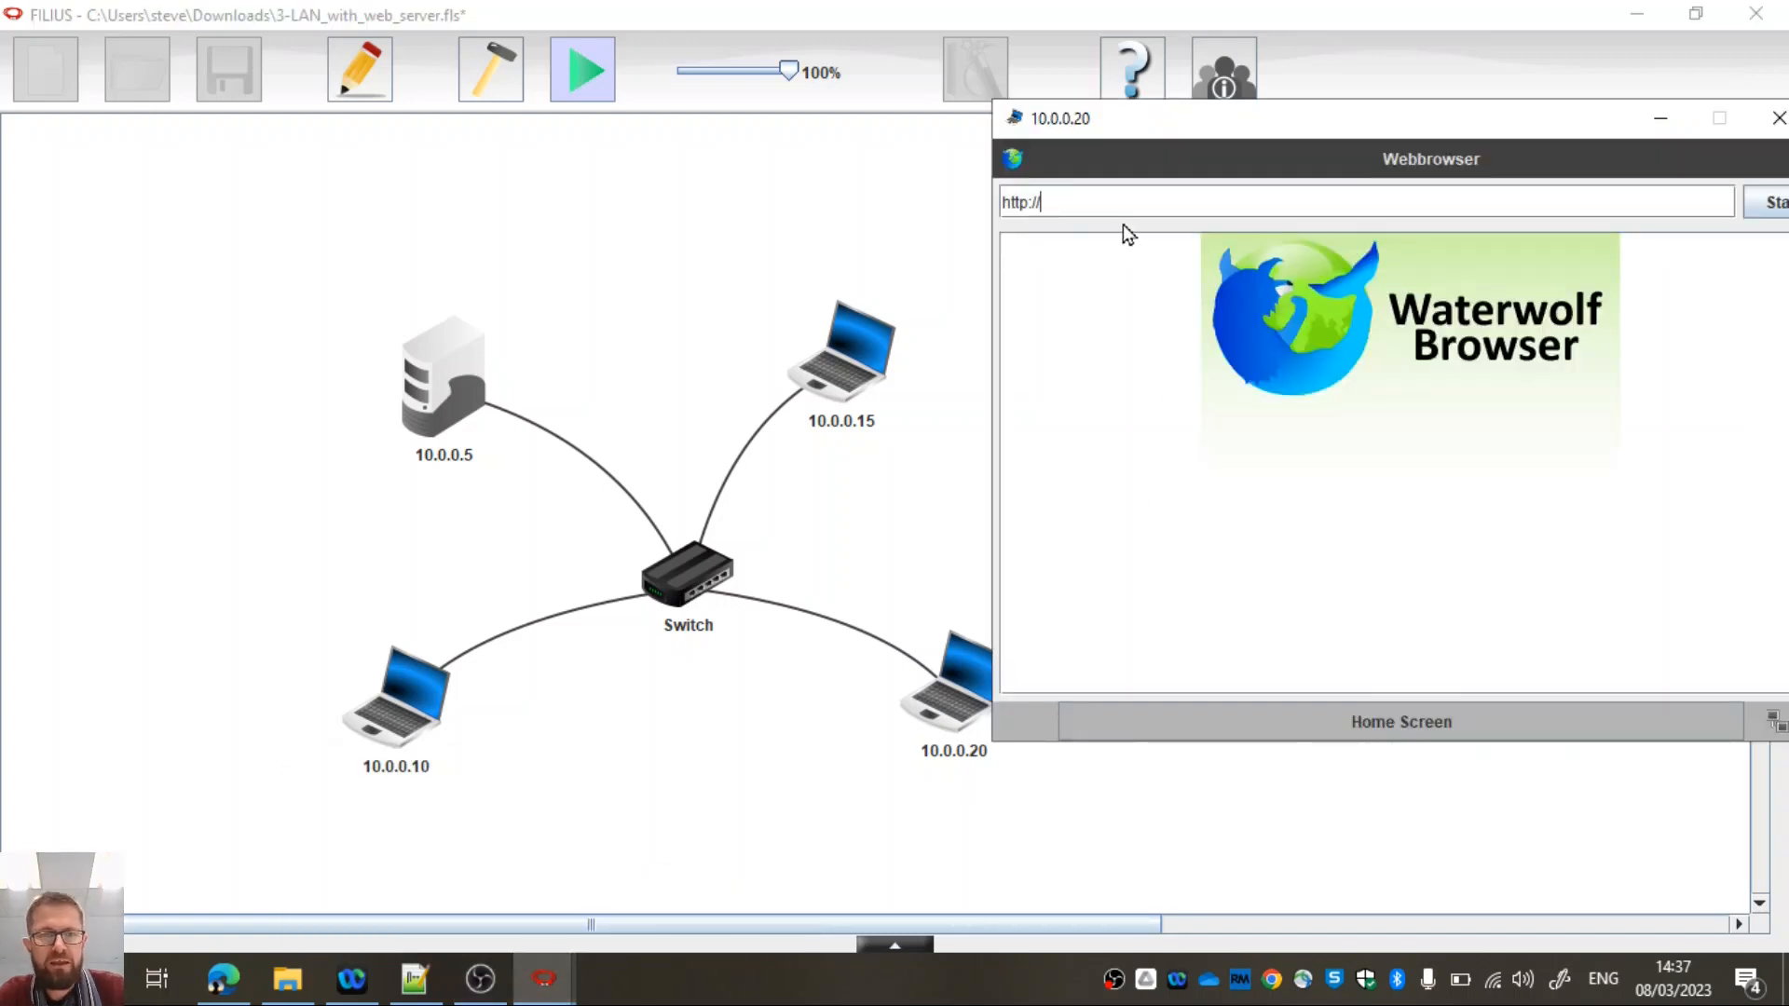
{"action": "type", "text": "10.0"}
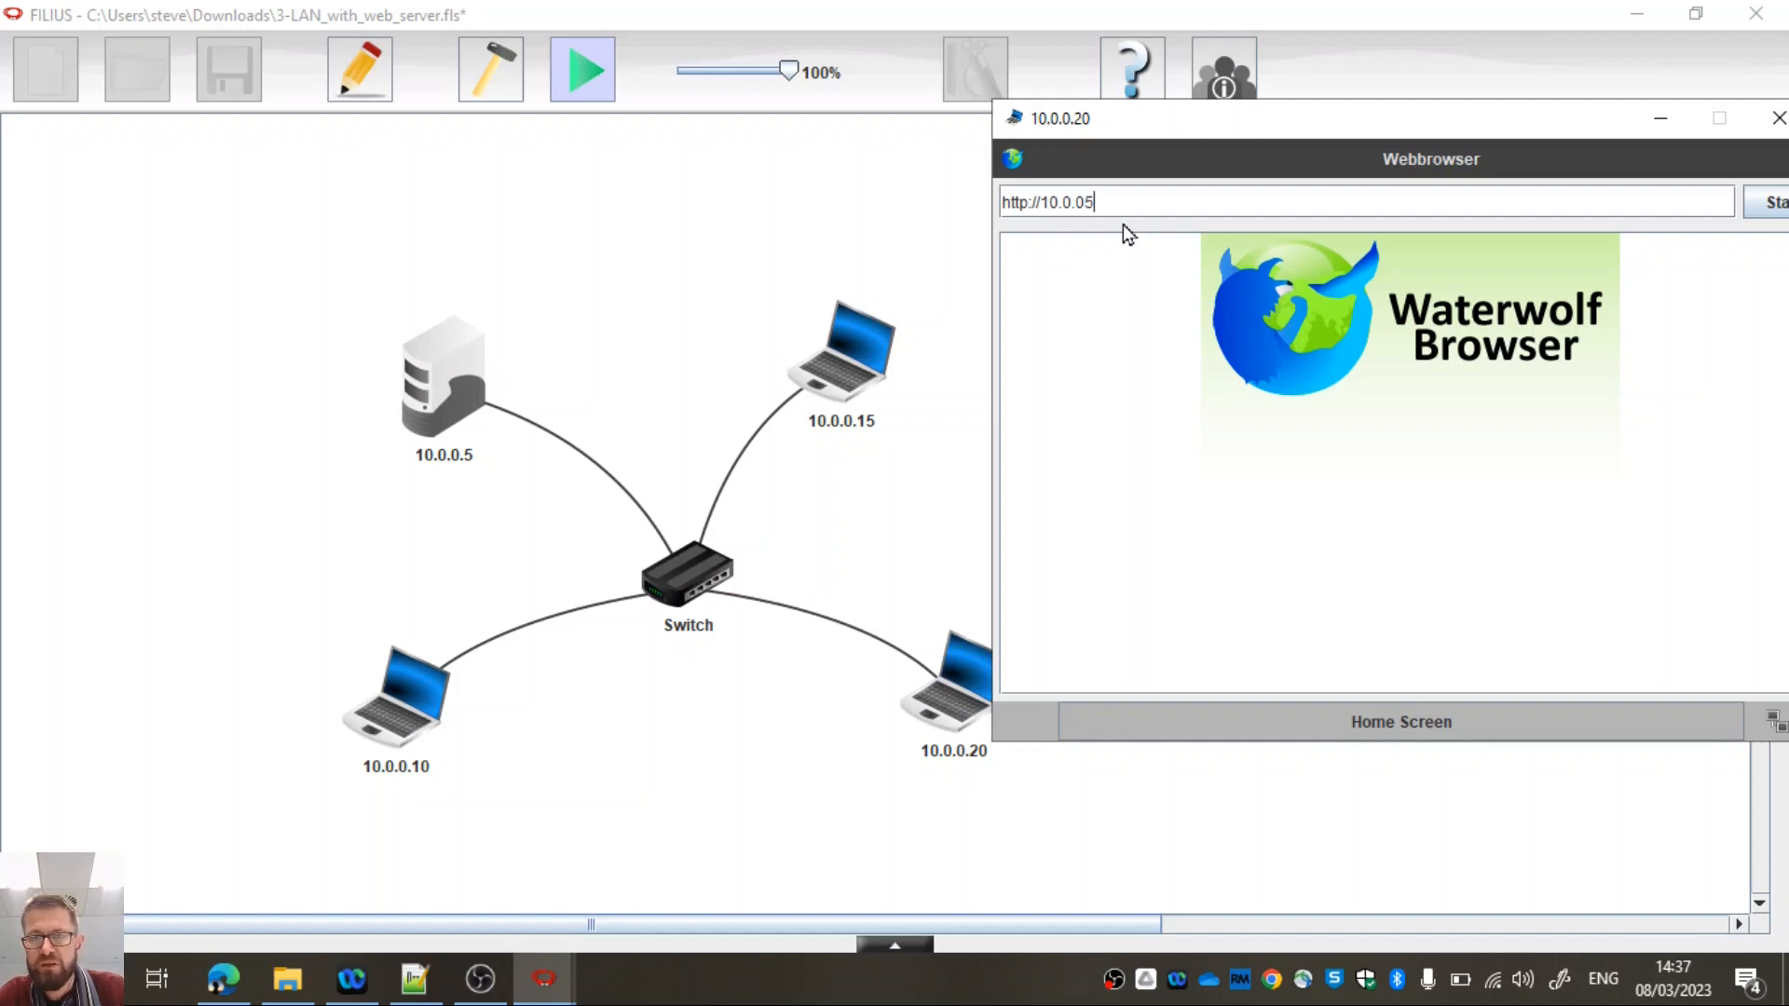
{"action": "type", "text": ".0"}
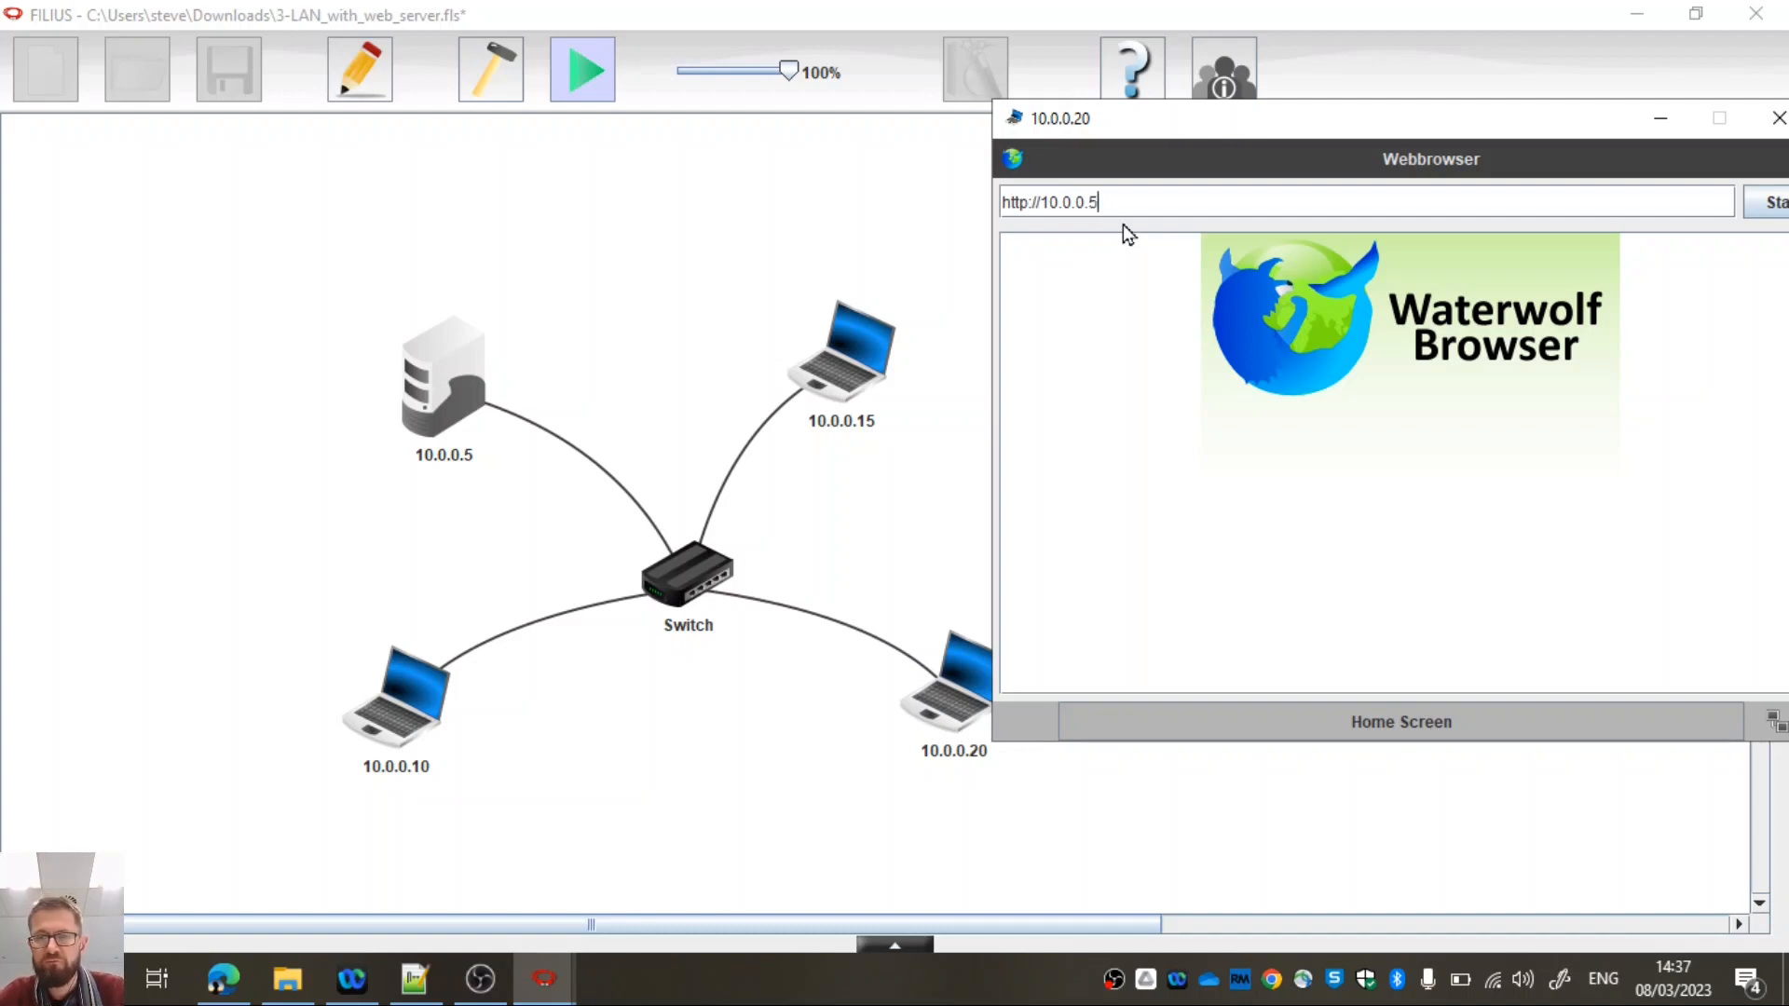
{"action": "type", "text": ".5"}
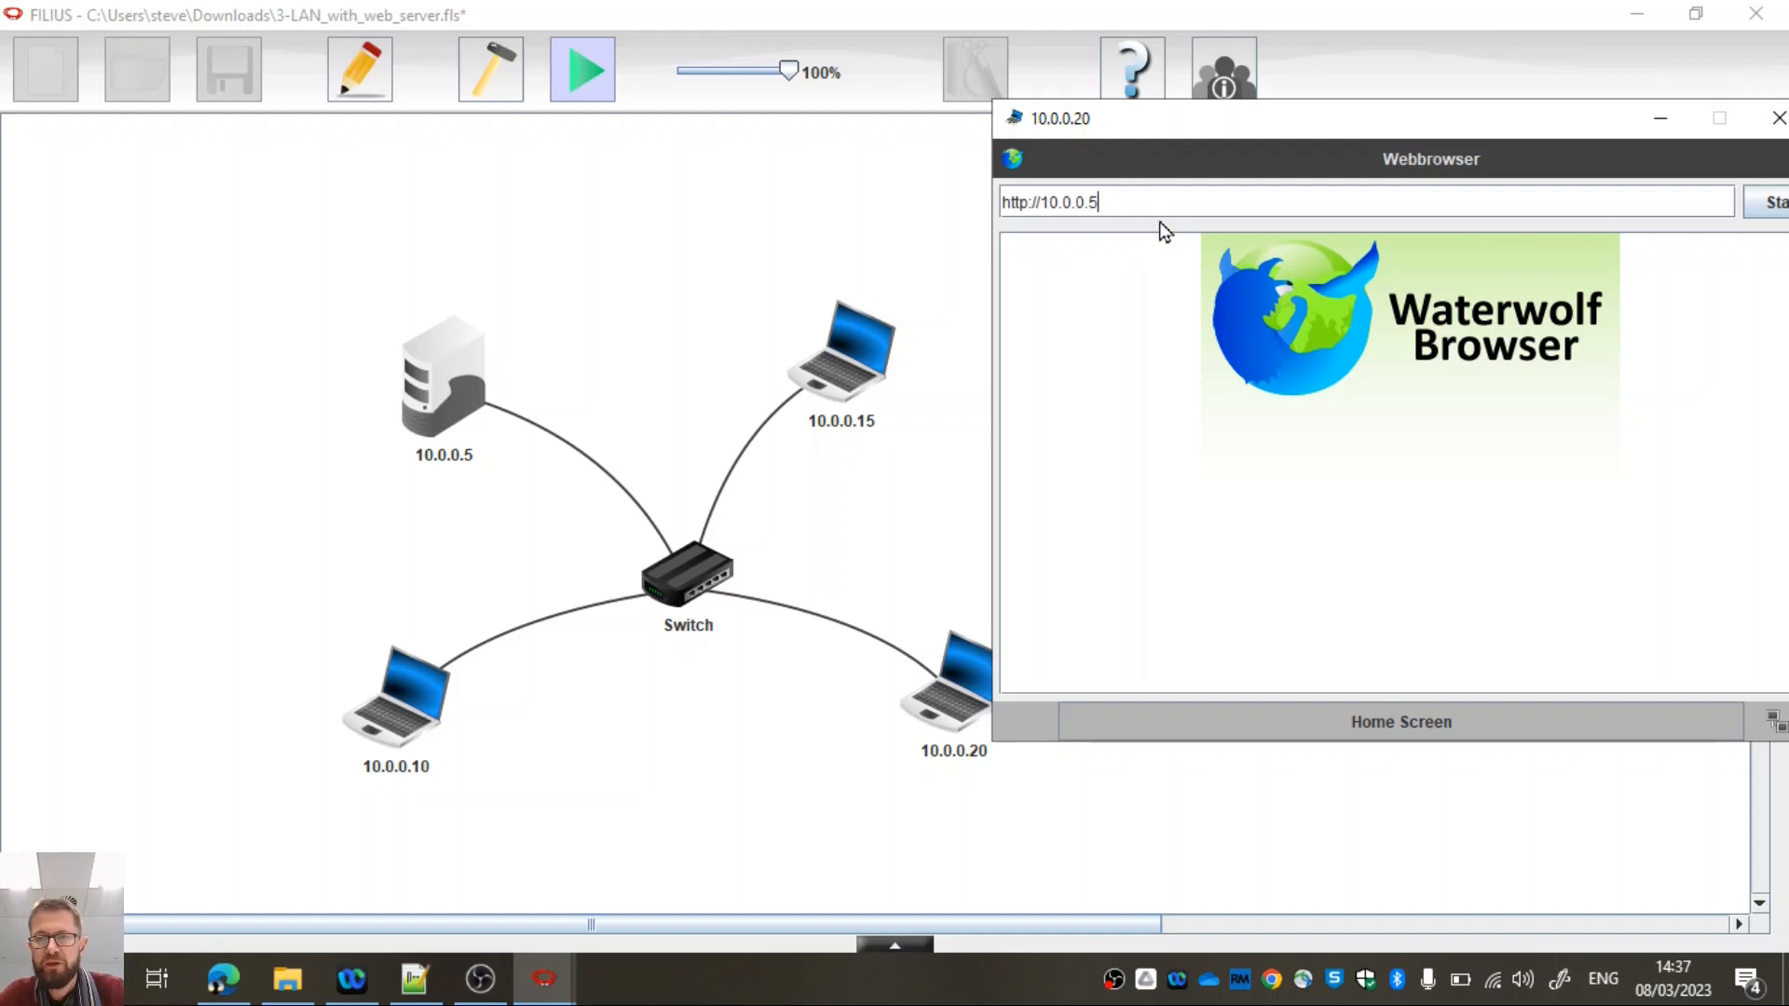
{"action": "key", "text": "Return"}
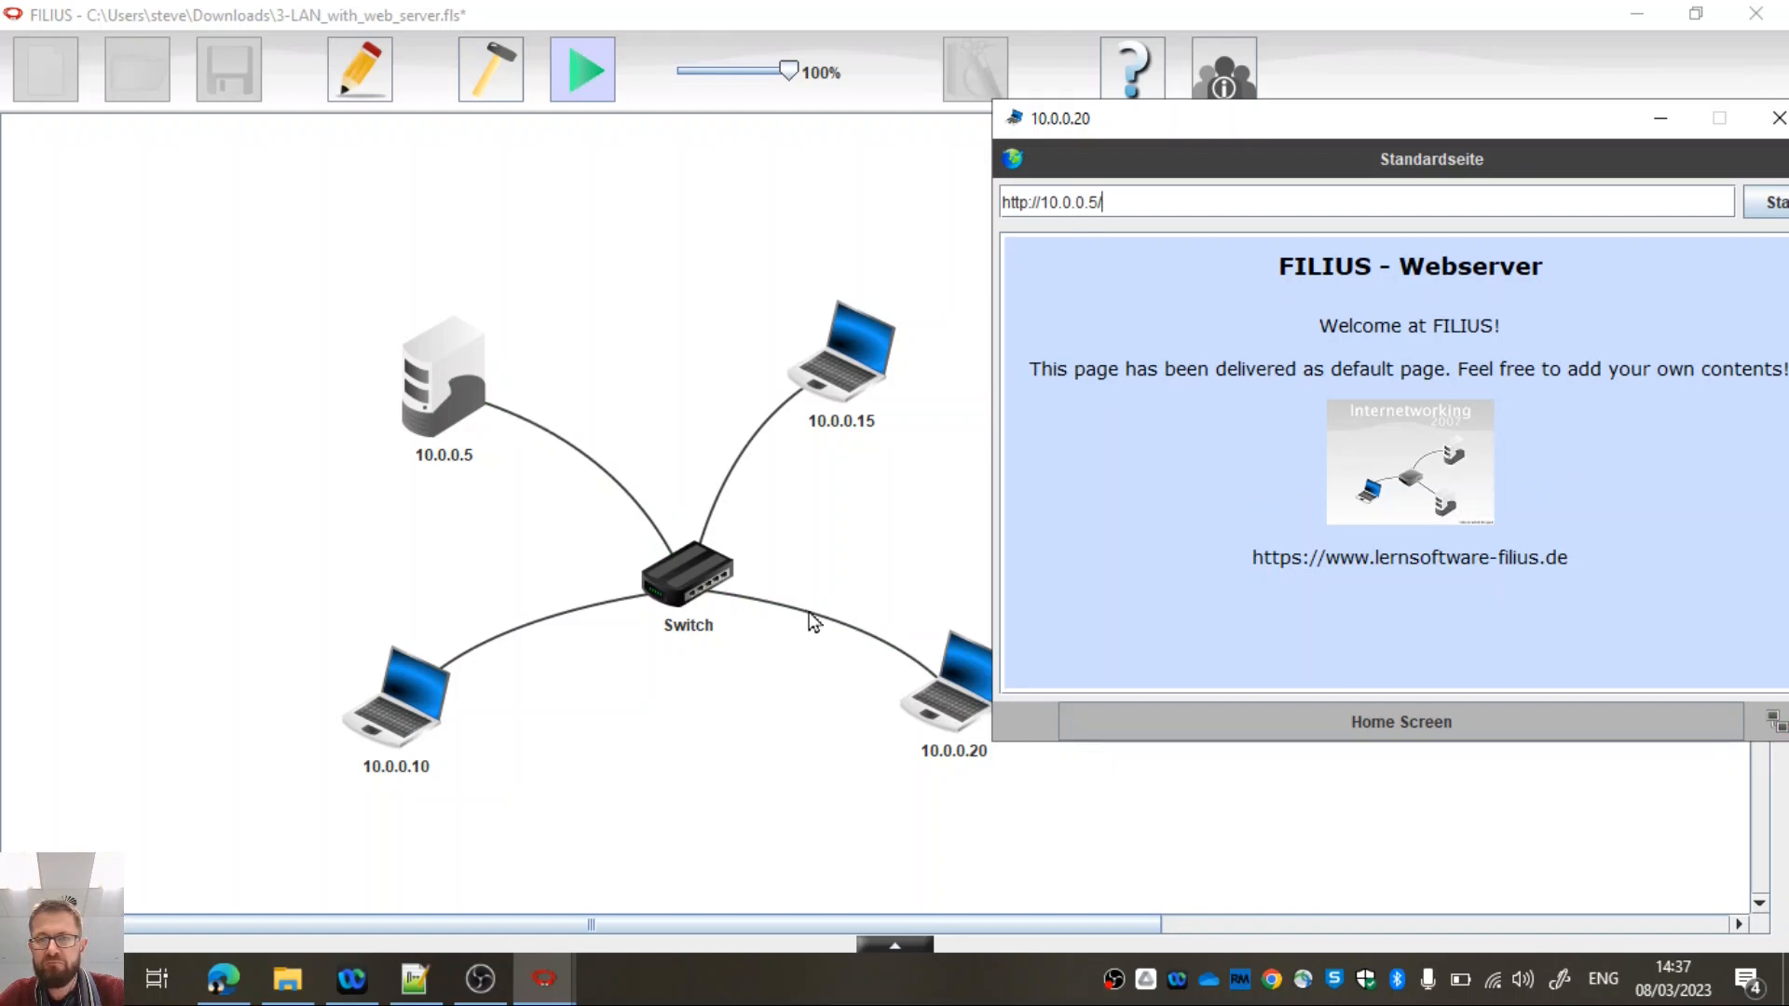
{"action": "left_click_drag", "start_coordinate": [1260, 116], "coordinate": [1154, 94]}
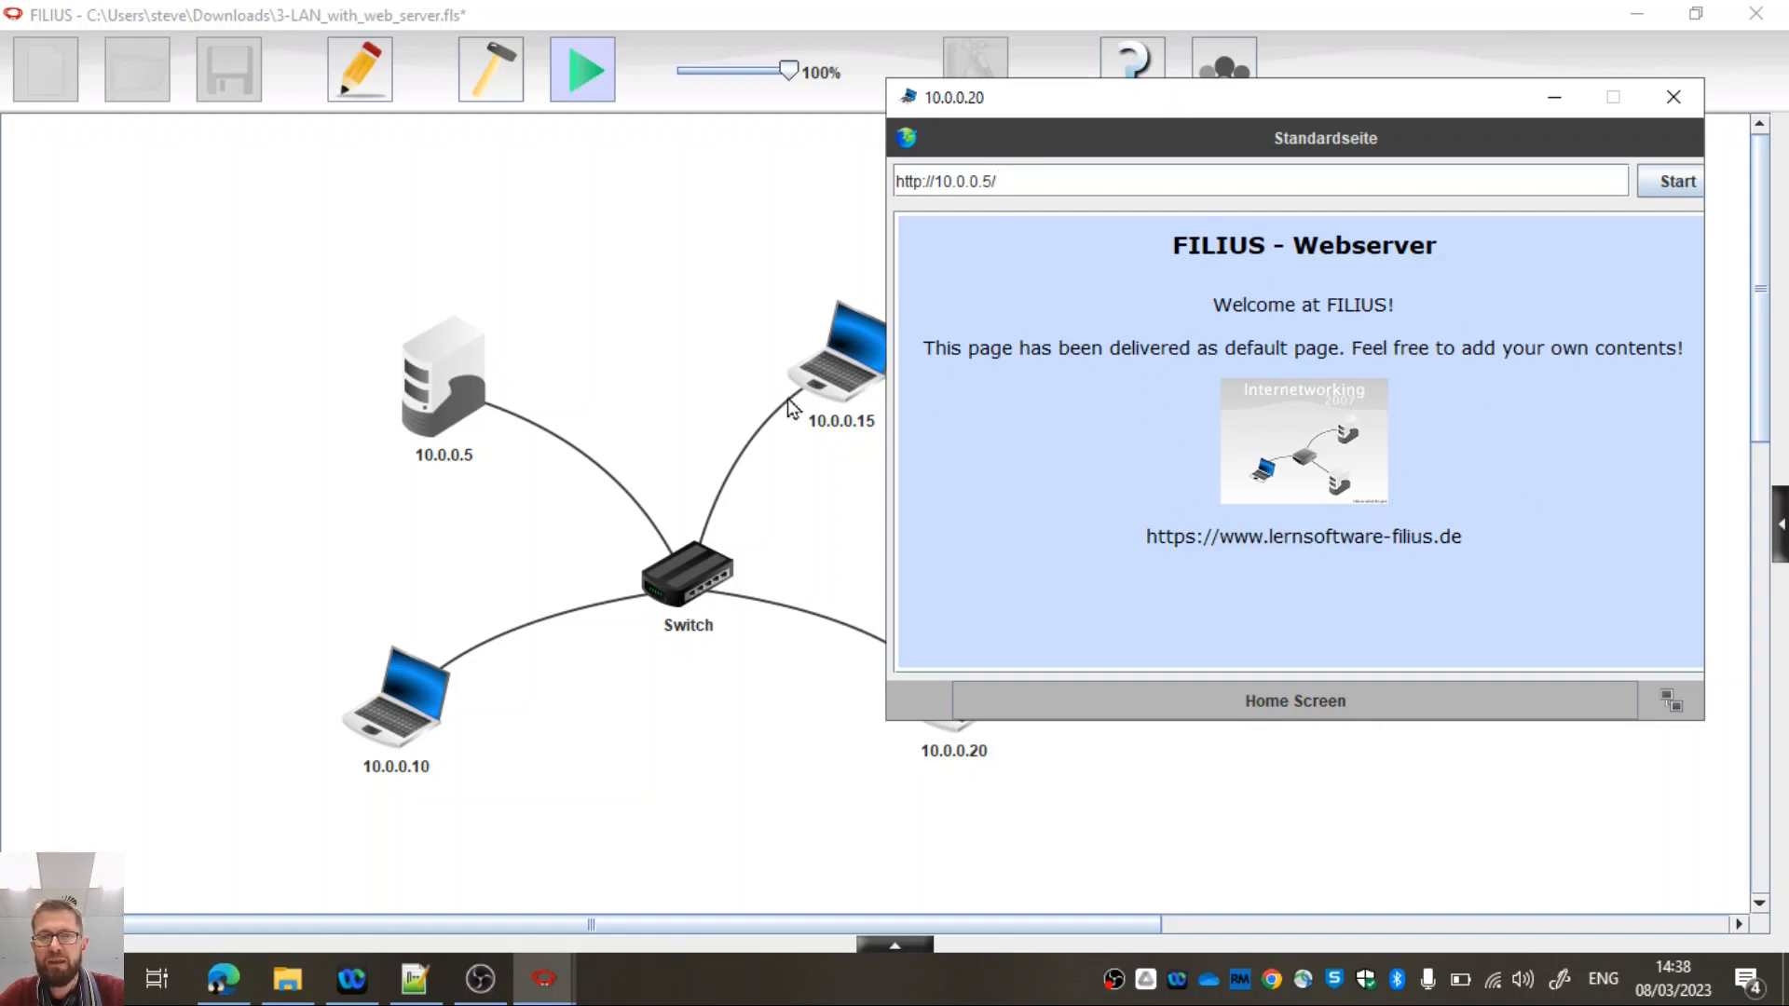
Step: Examine the request and response log in the Webserver application on computer 10.0.0.5, then close its desktop
{"action": "double_click", "coordinate": [431, 384]}
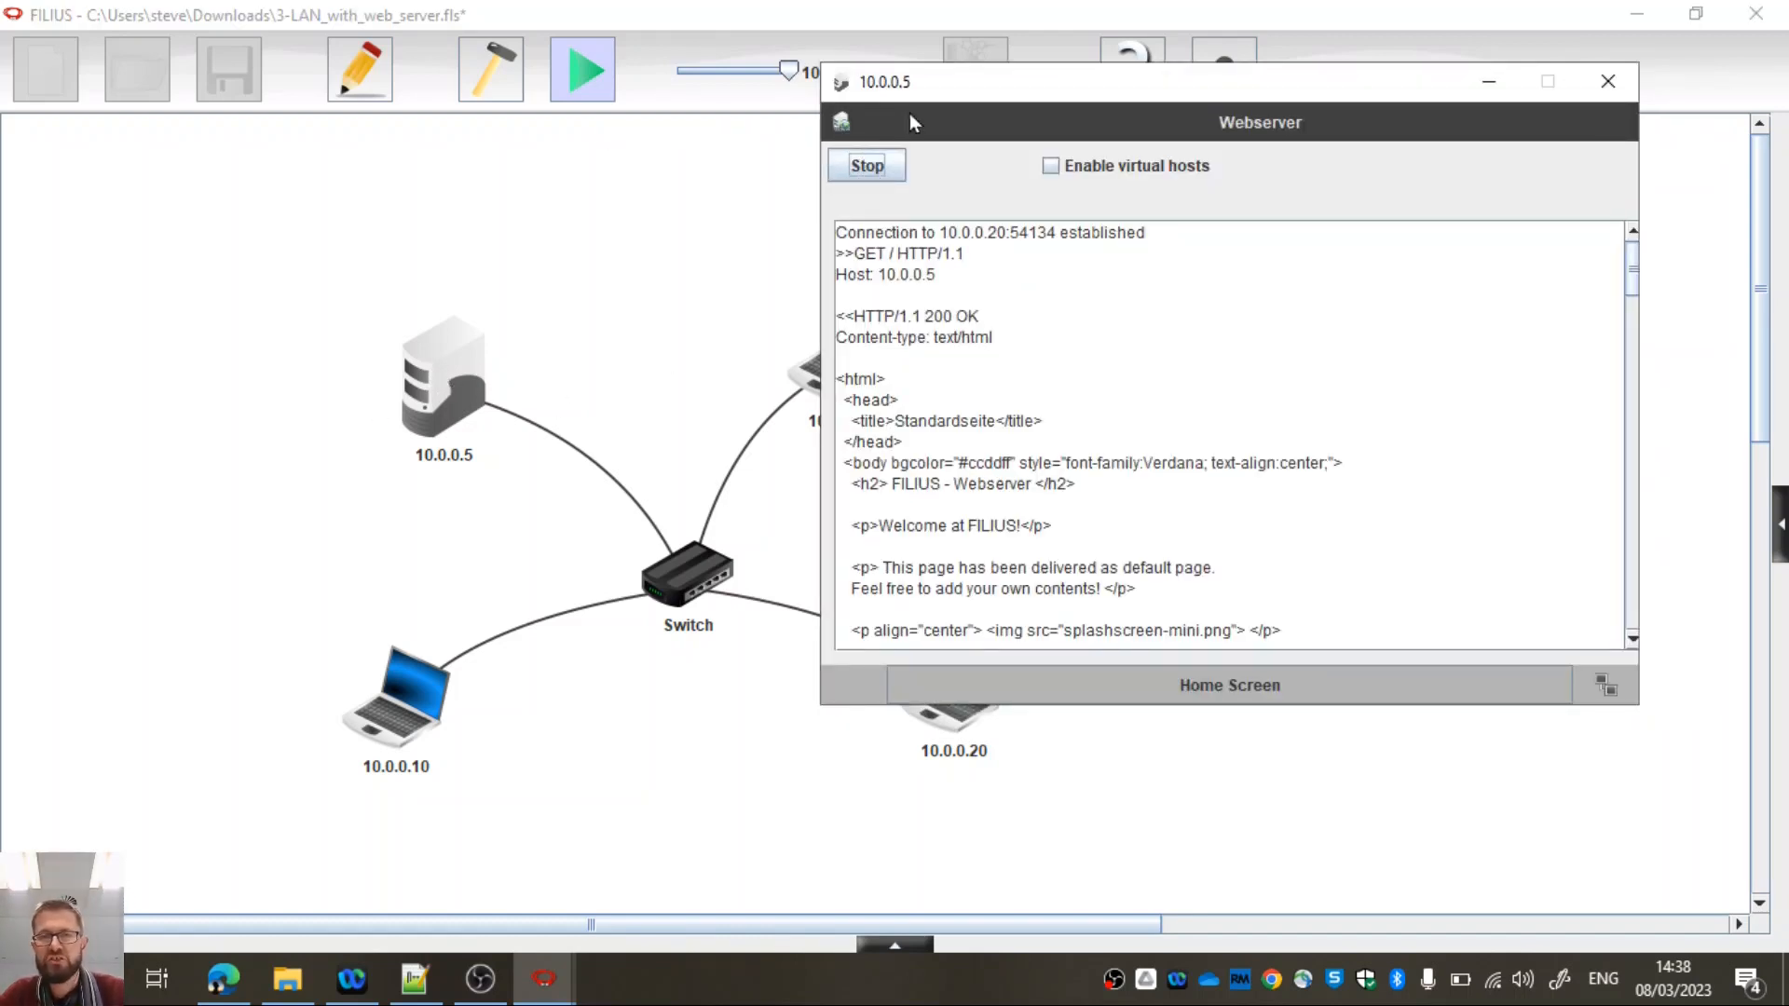
{"action": "left_click_drag", "start_coordinate": [928, 84], "coordinate": [975, 132]}
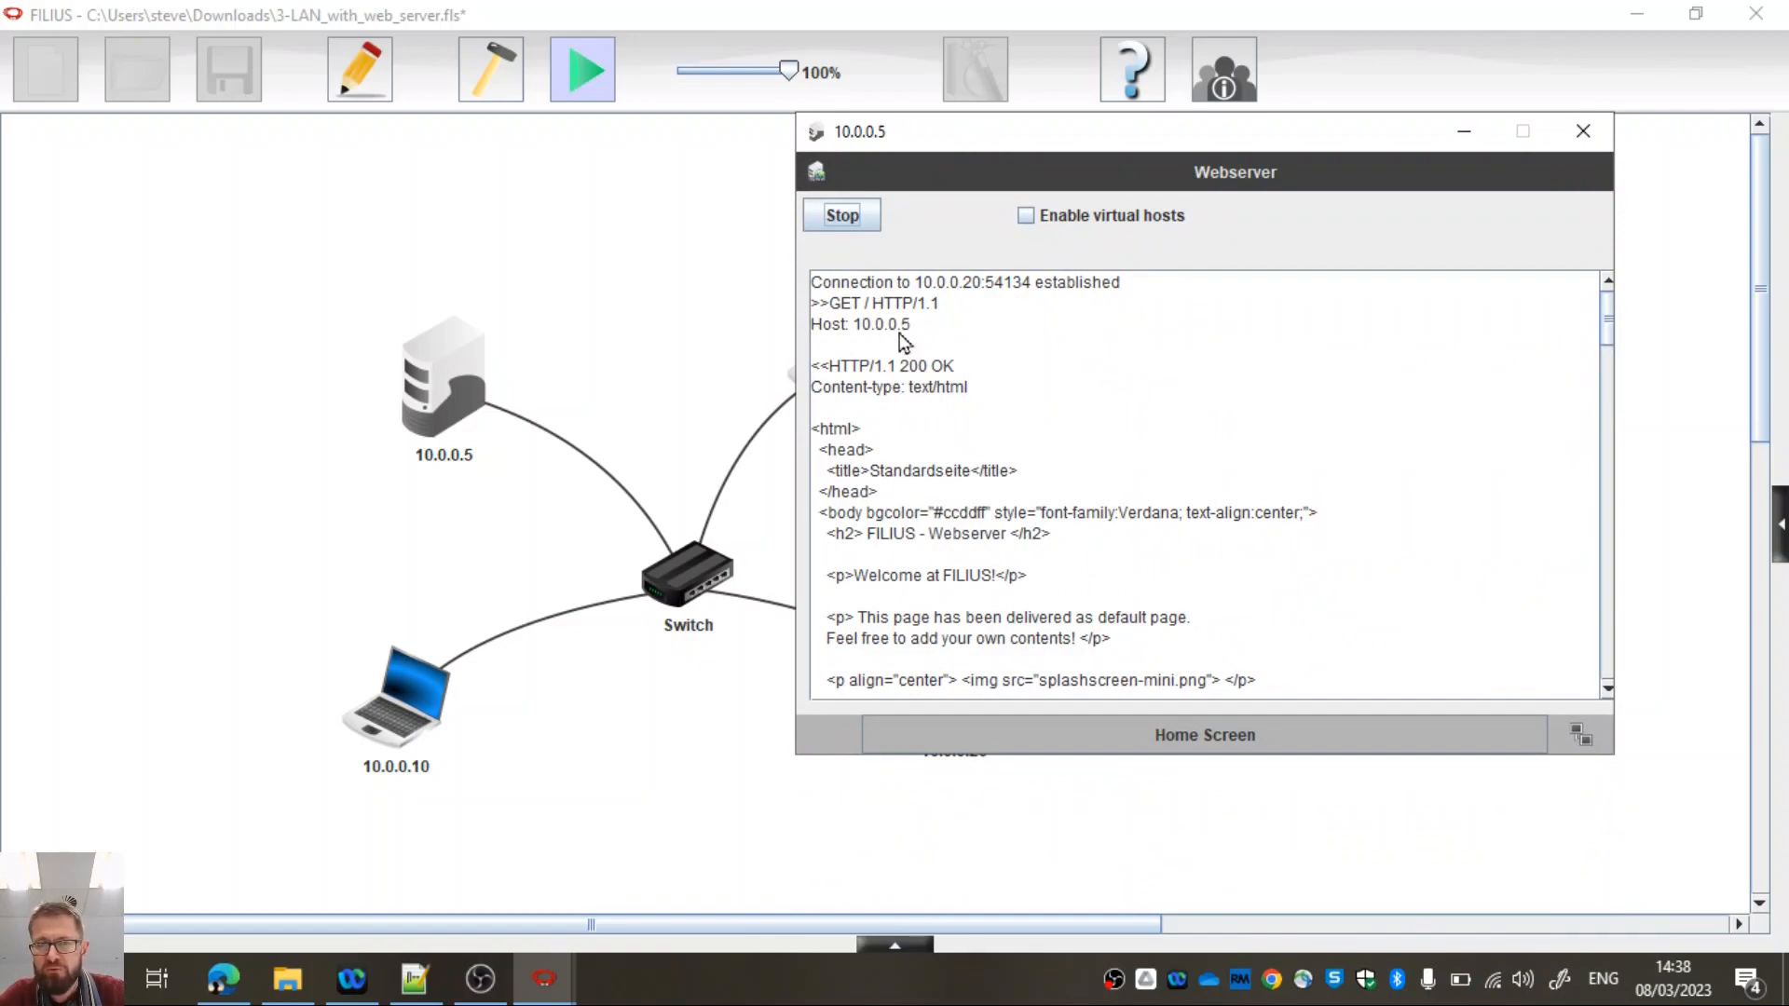
{"action": "scroll", "coordinate": [941, 336], "scroll_direction": "down", "scroll_amount": 10}
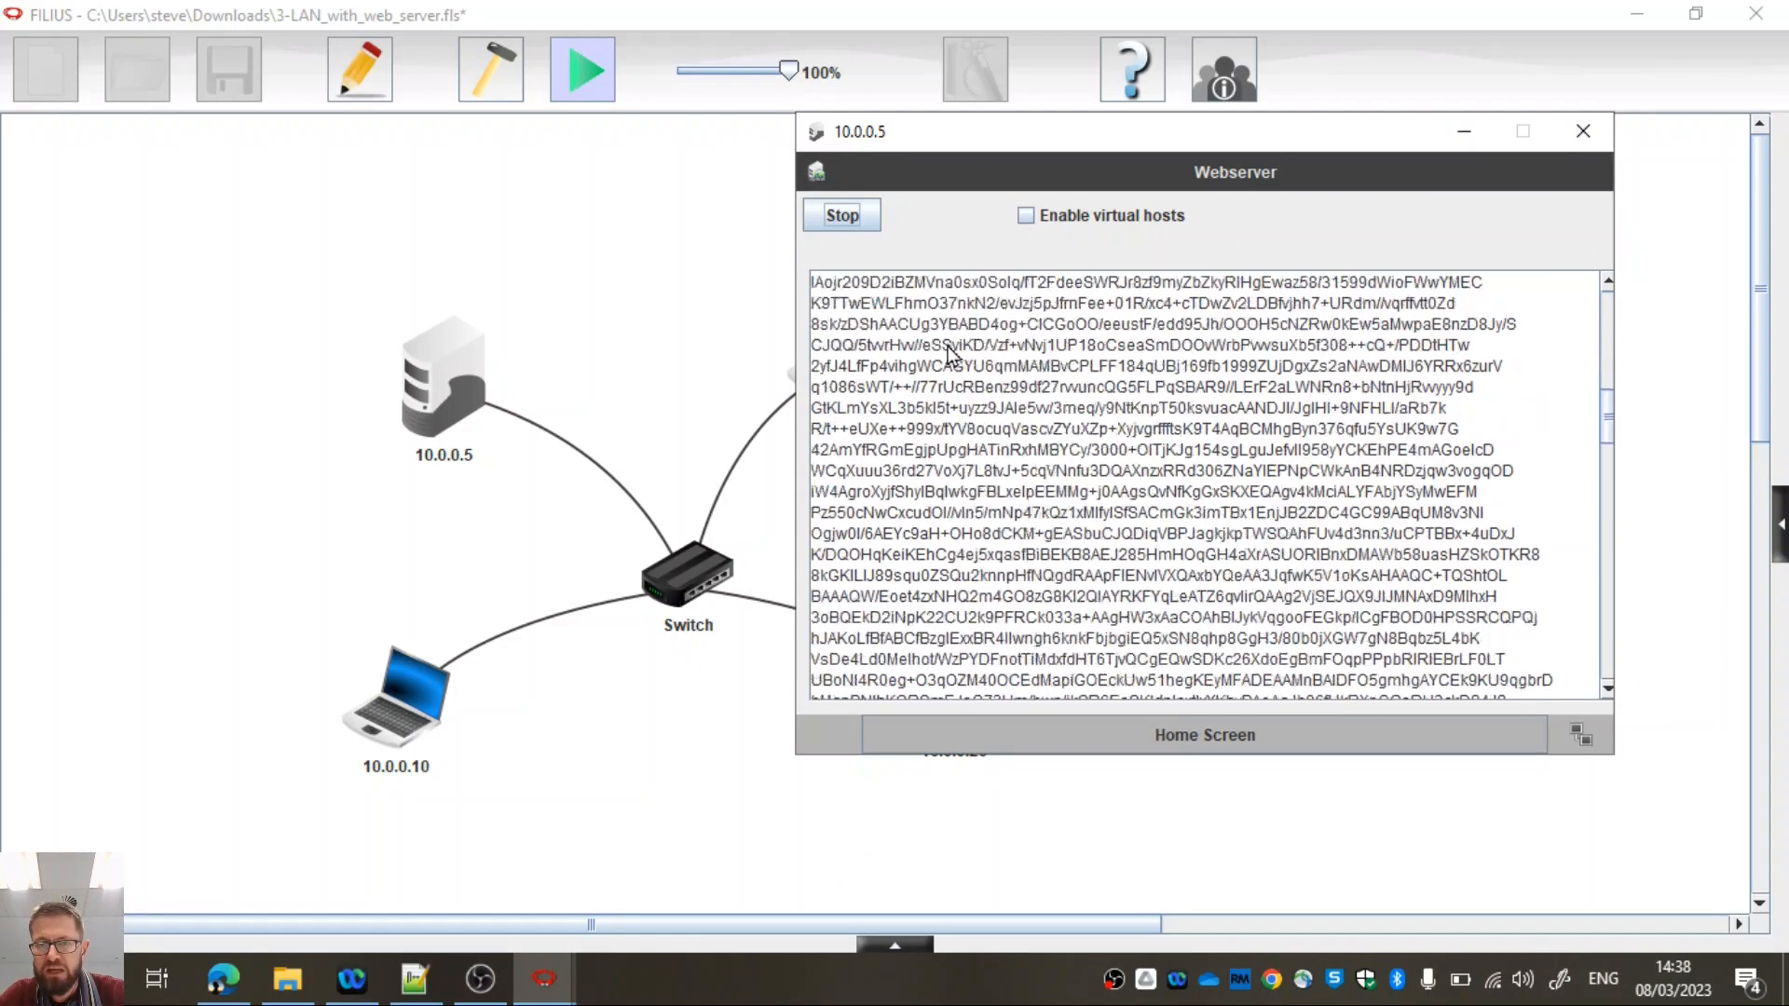
{"action": "scroll", "coordinate": [945, 350], "scroll_direction": "down", "scroll_amount": 10}
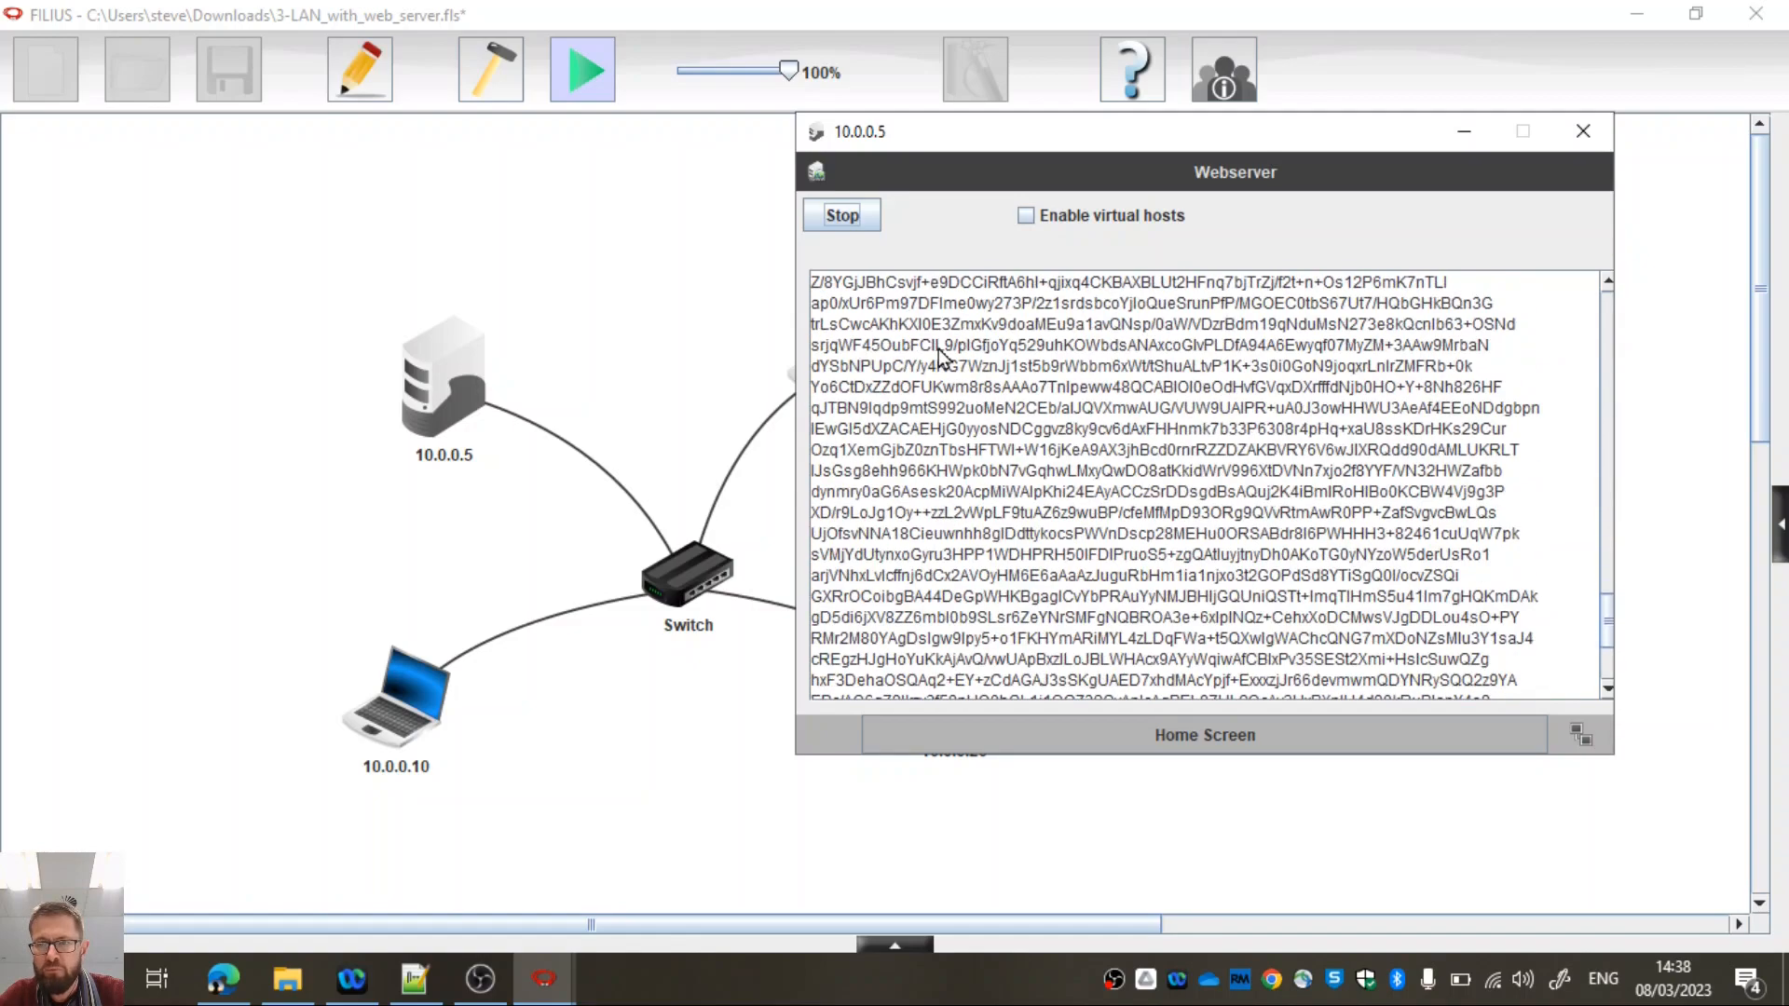
{"action": "scroll", "coordinate": [937, 368], "scroll_direction": "up", "scroll_amount": 10}
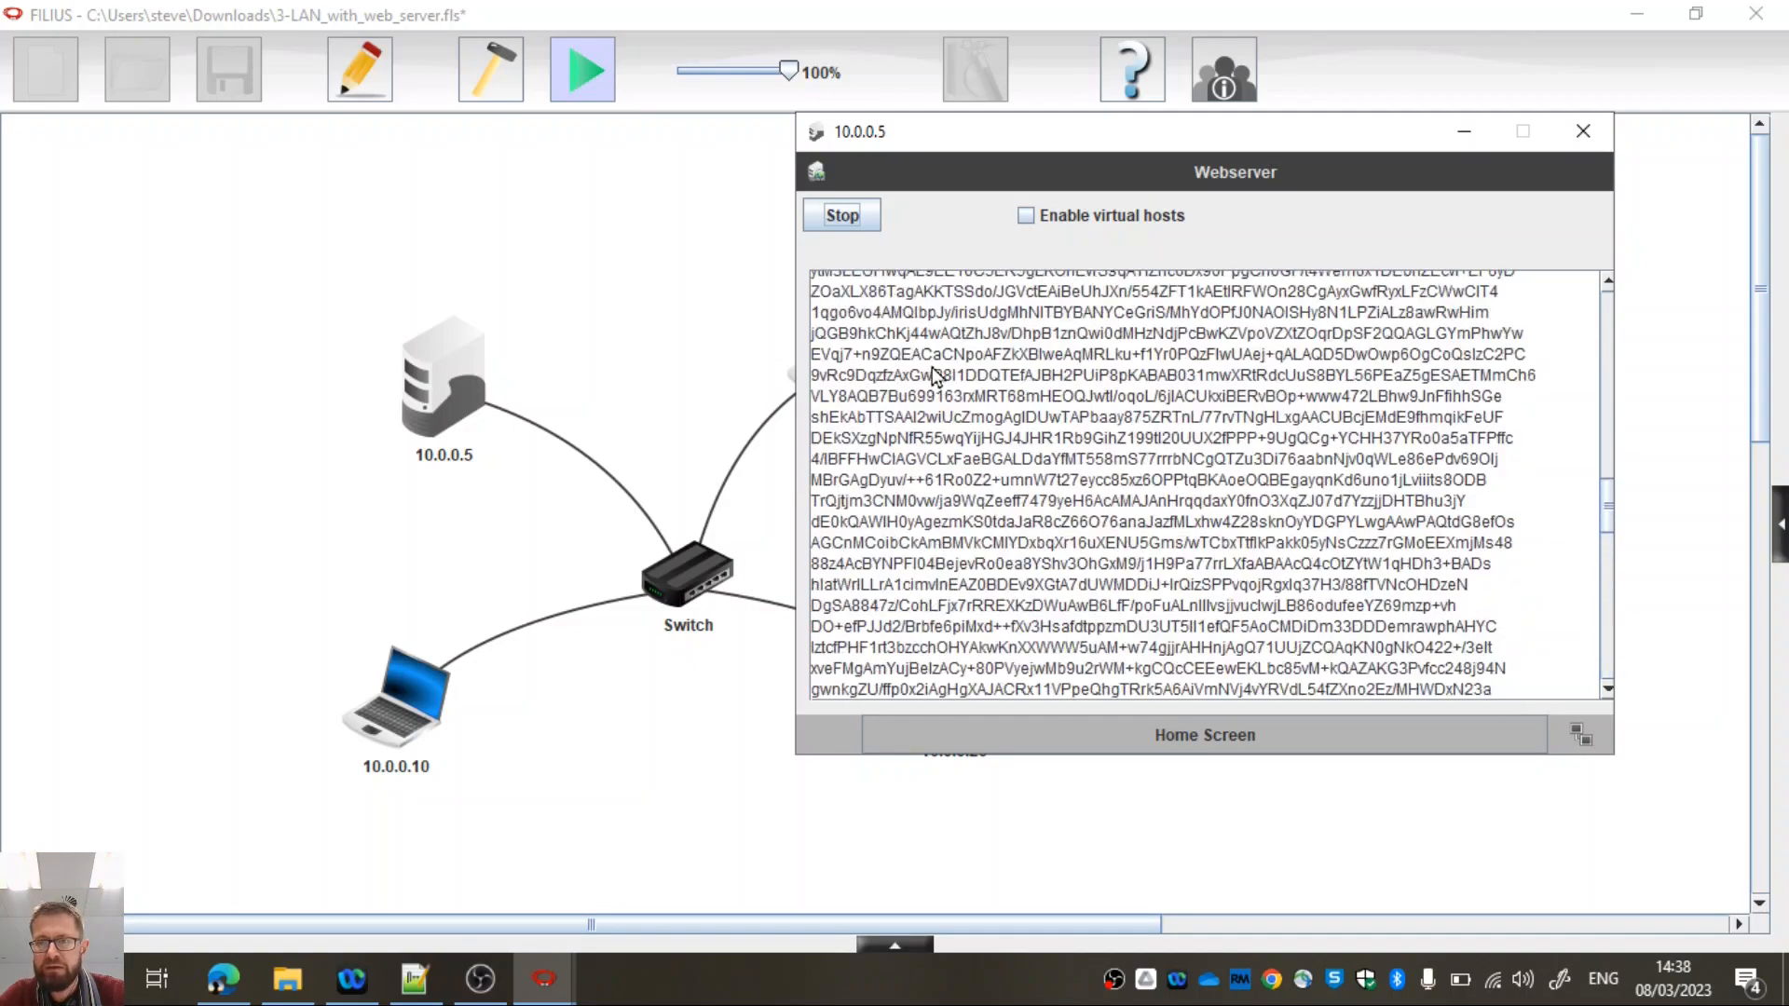
{"action": "scroll", "coordinate": [929, 377], "scroll_direction": "up", "scroll_amount": 10}
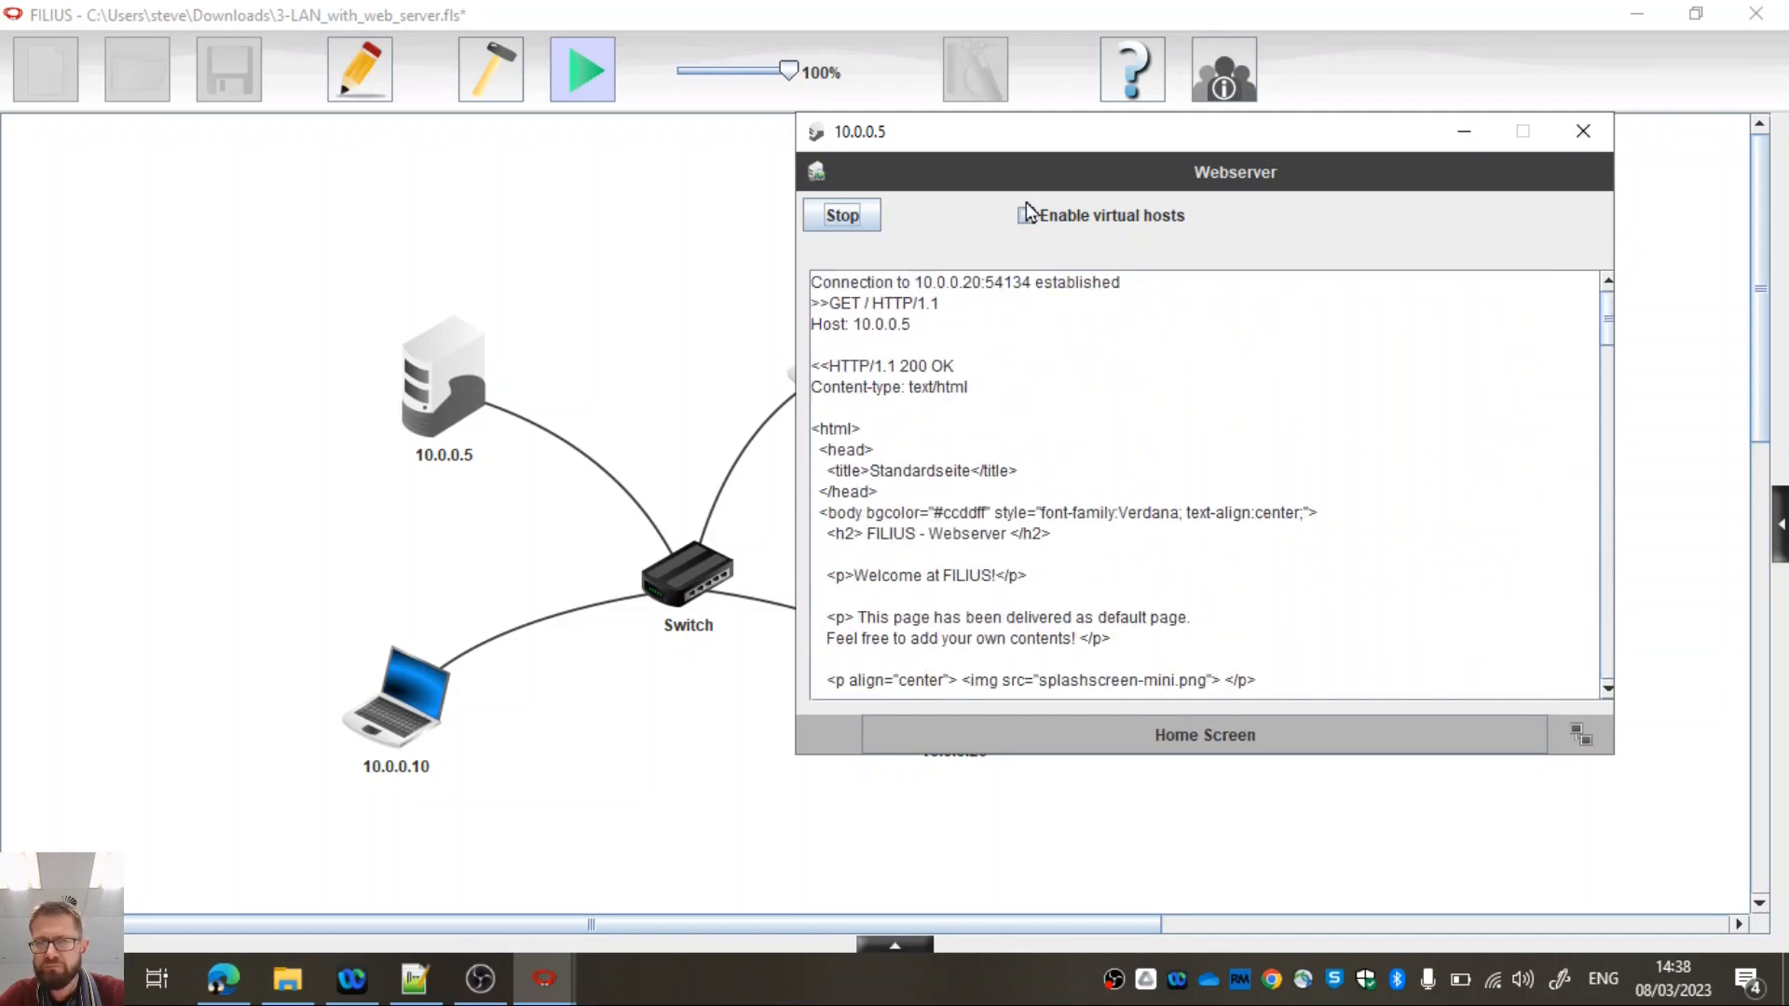
{"action": "left_click", "coordinate": [1581, 131]}
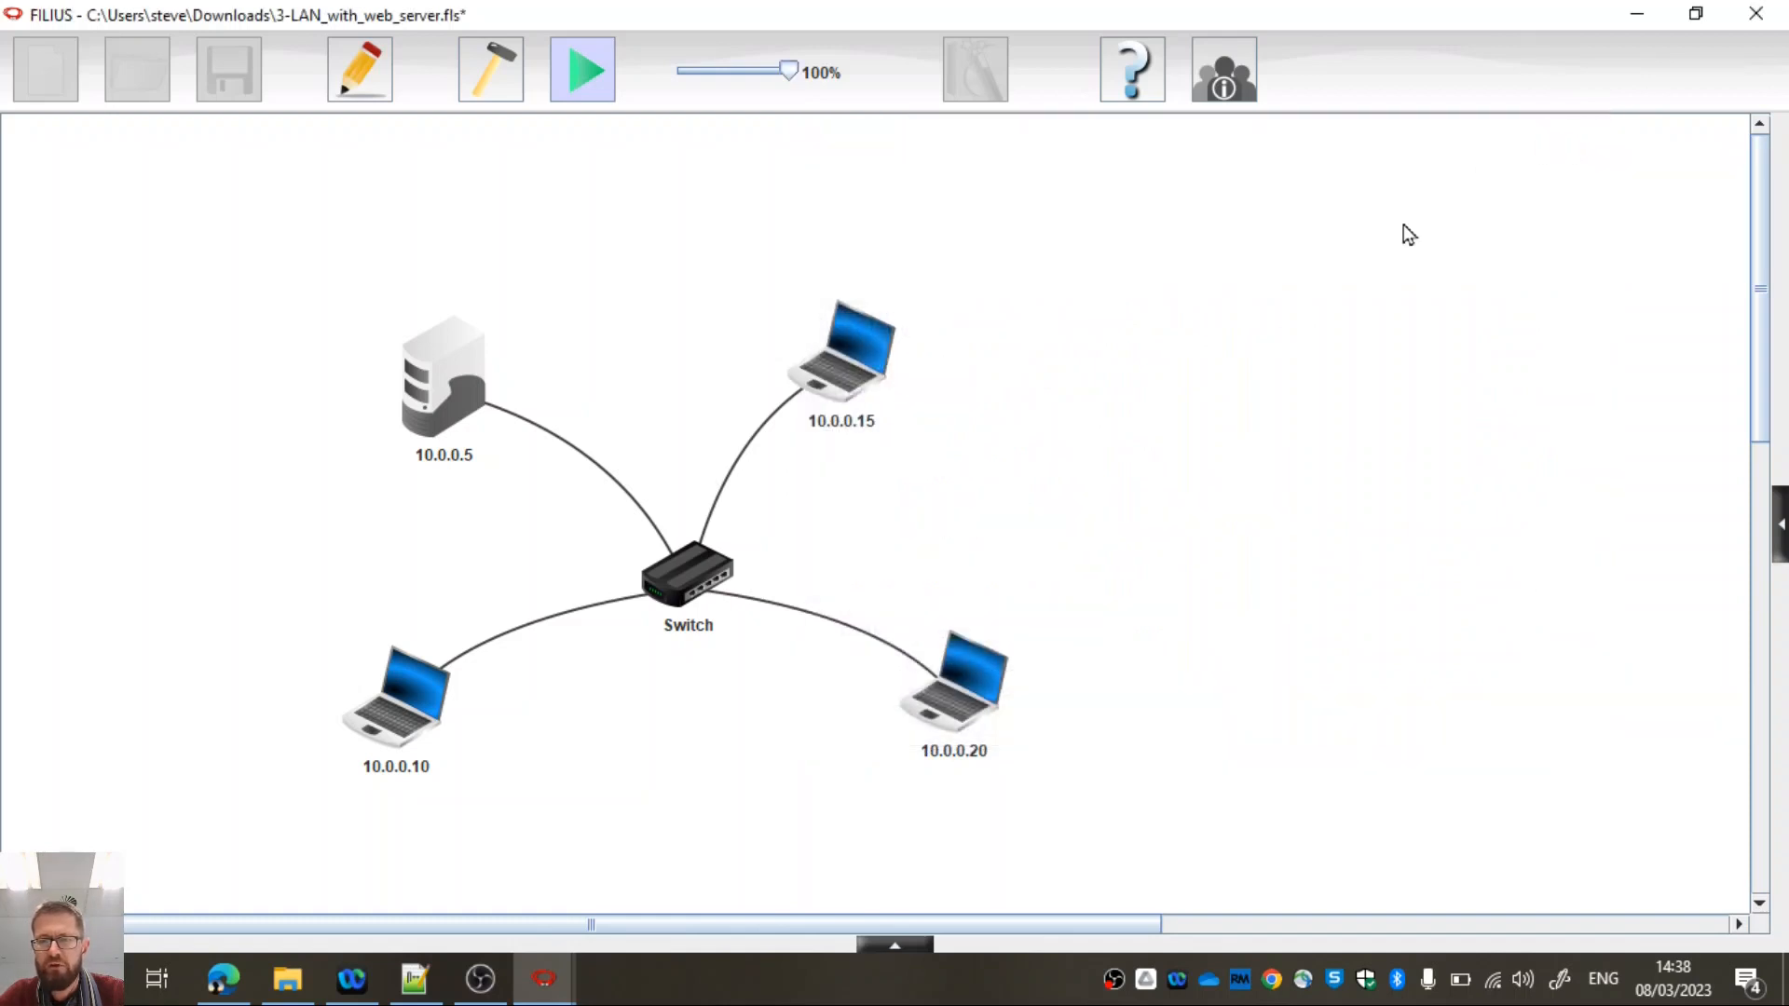
Step: Revisit the browser page on notebook 10.0.0.20, close it, and show the notebook's data exchange
{"action": "double_click", "coordinate": [975, 690]}
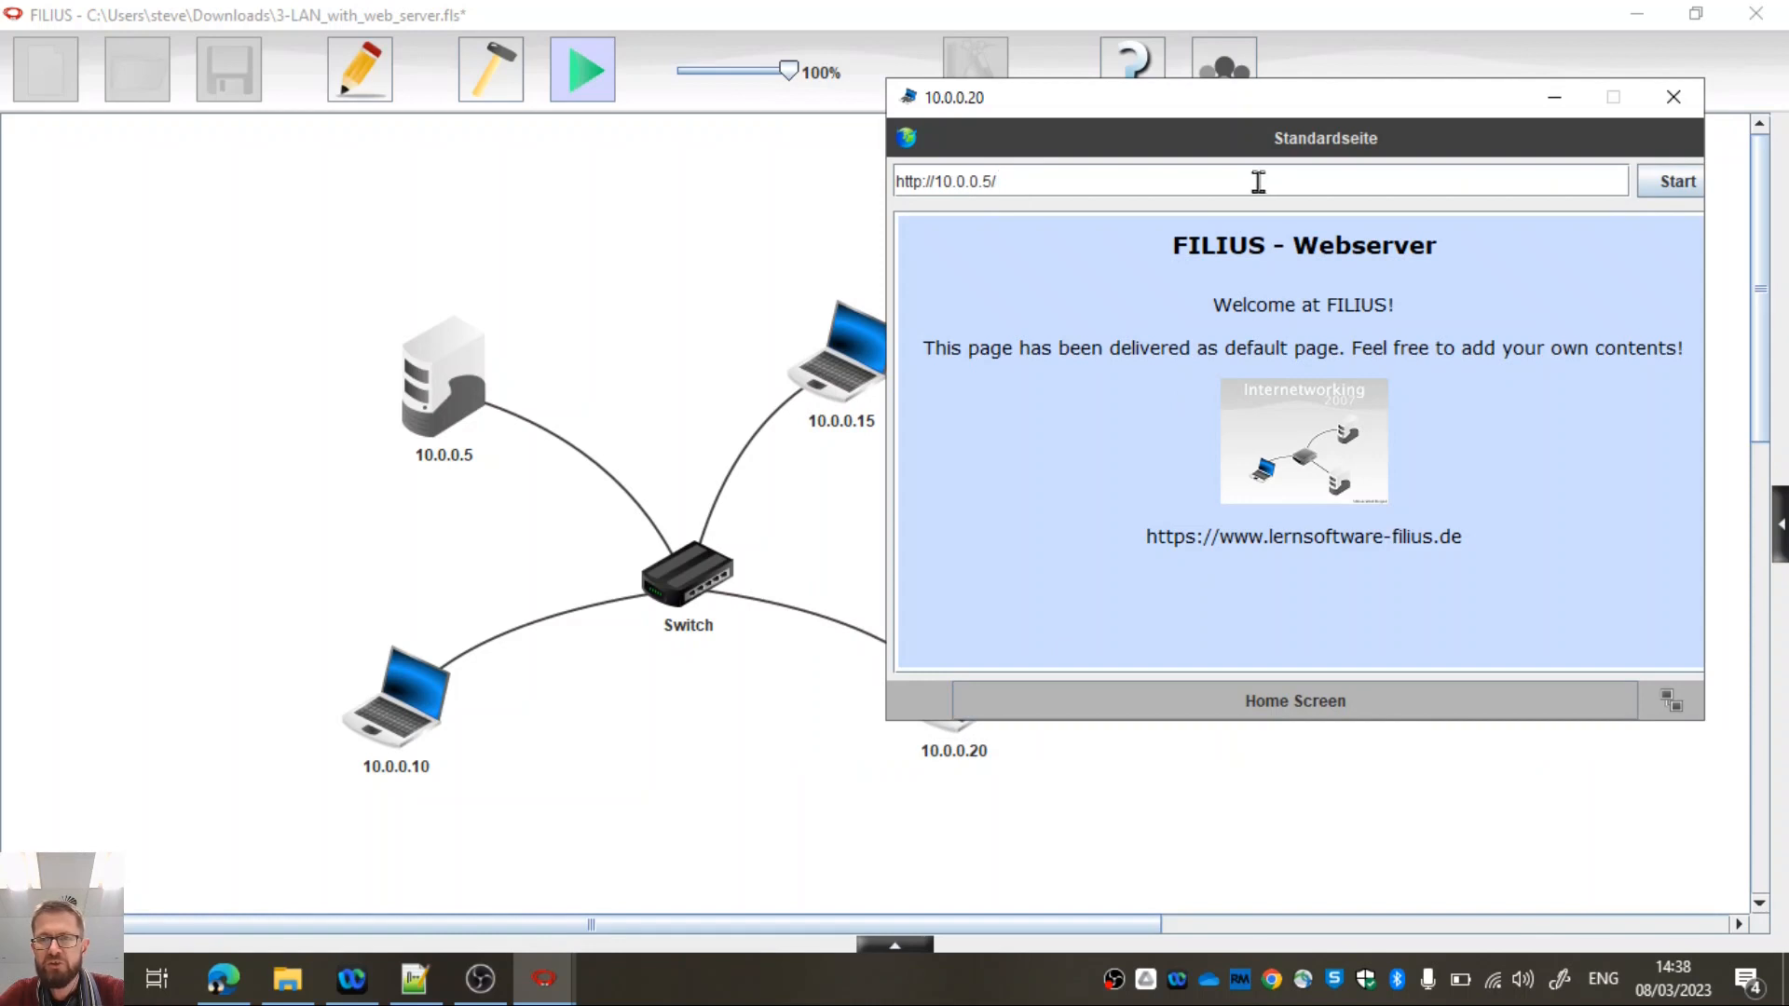
{"action": "left_click", "coordinate": [1670, 100]}
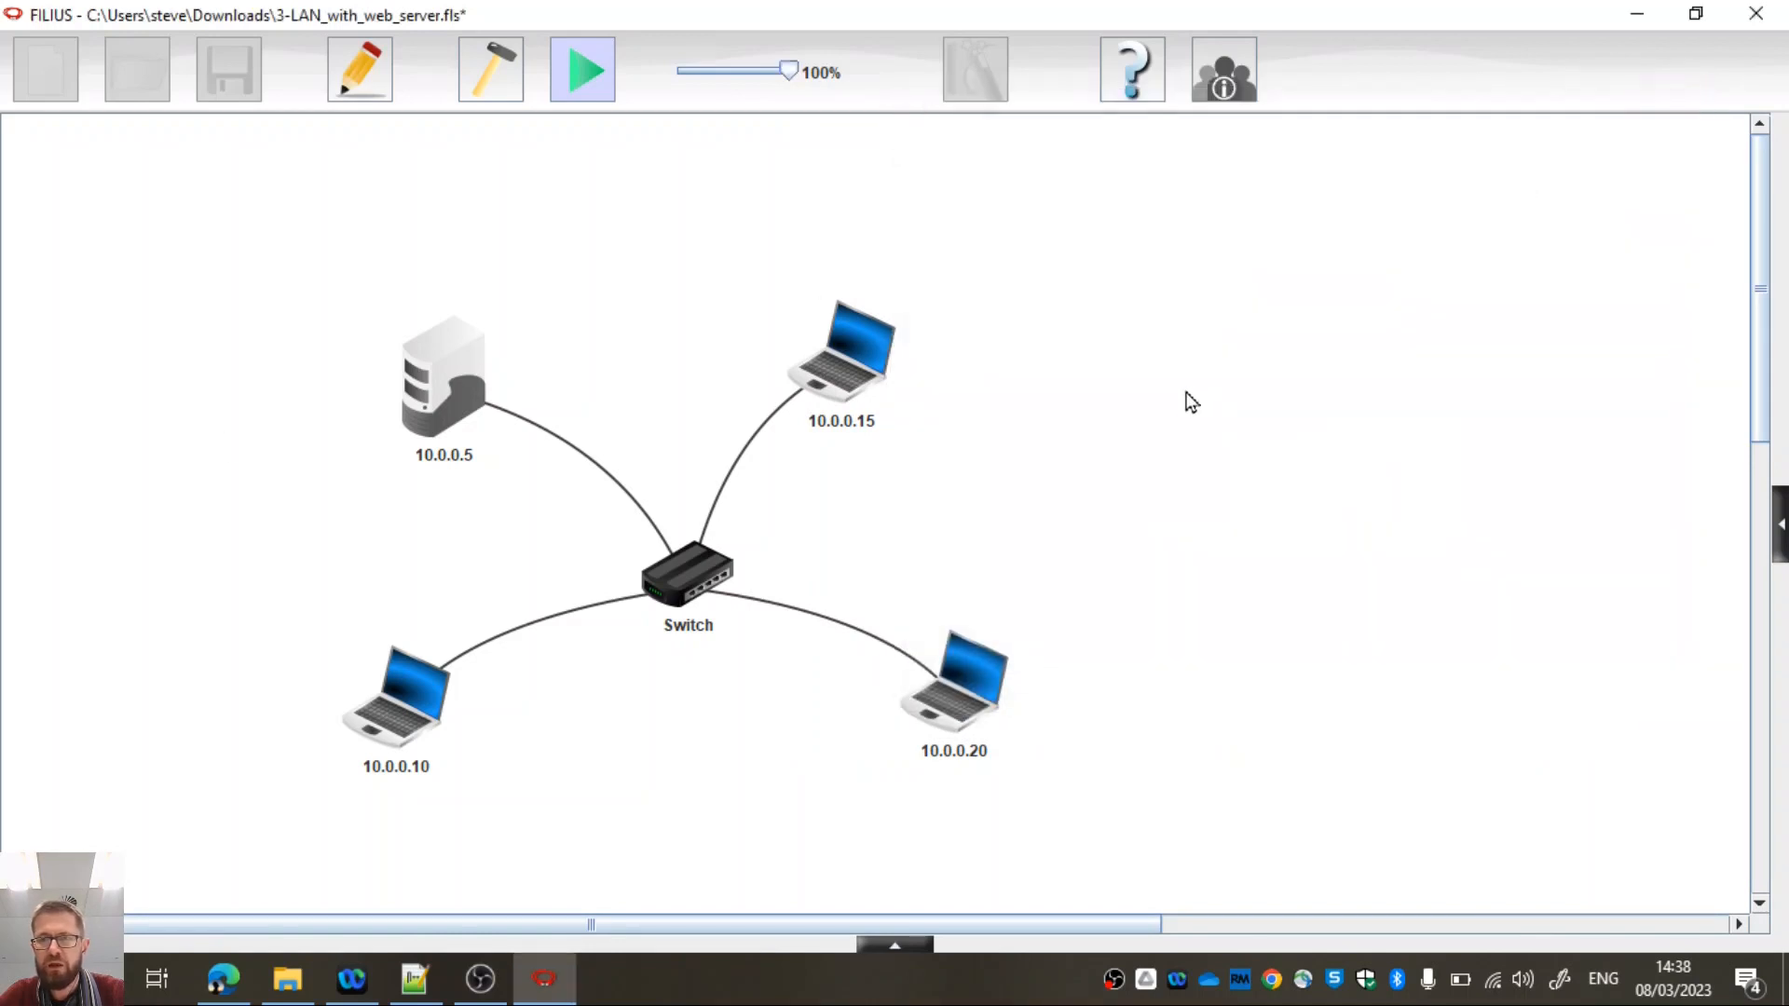
{"action": "right_click", "coordinate": [950, 664]}
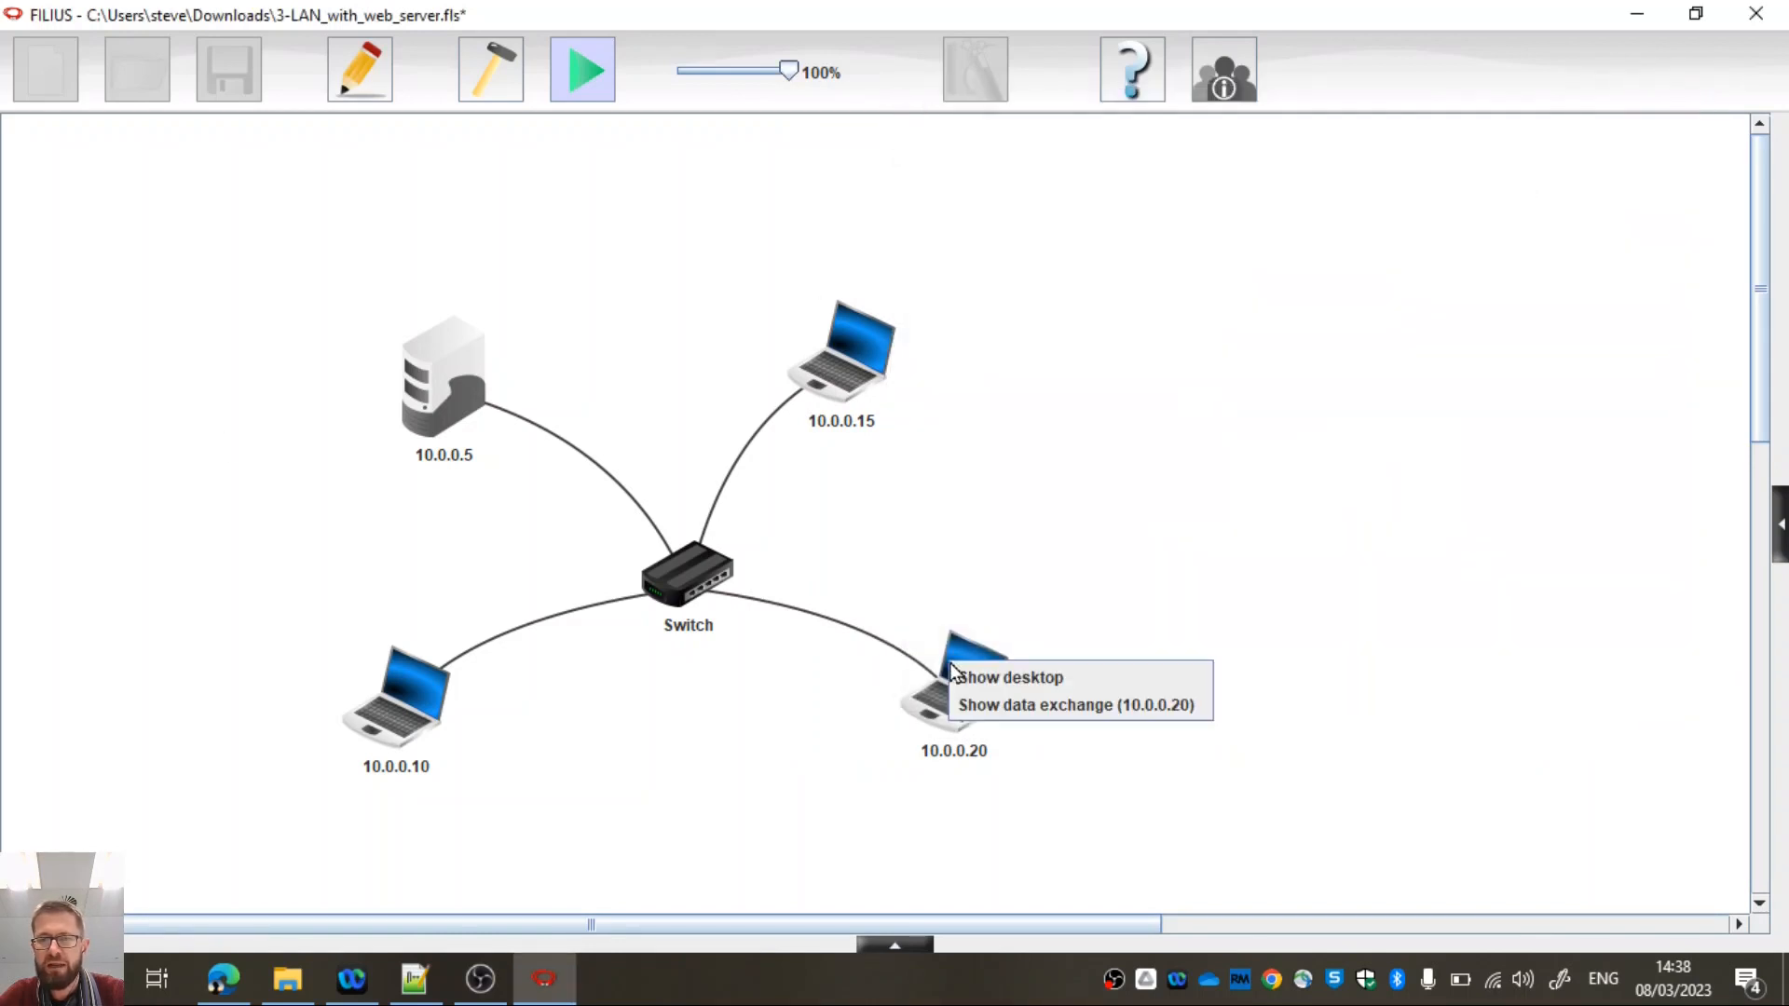
{"action": "left_click", "coordinate": [1009, 700]}
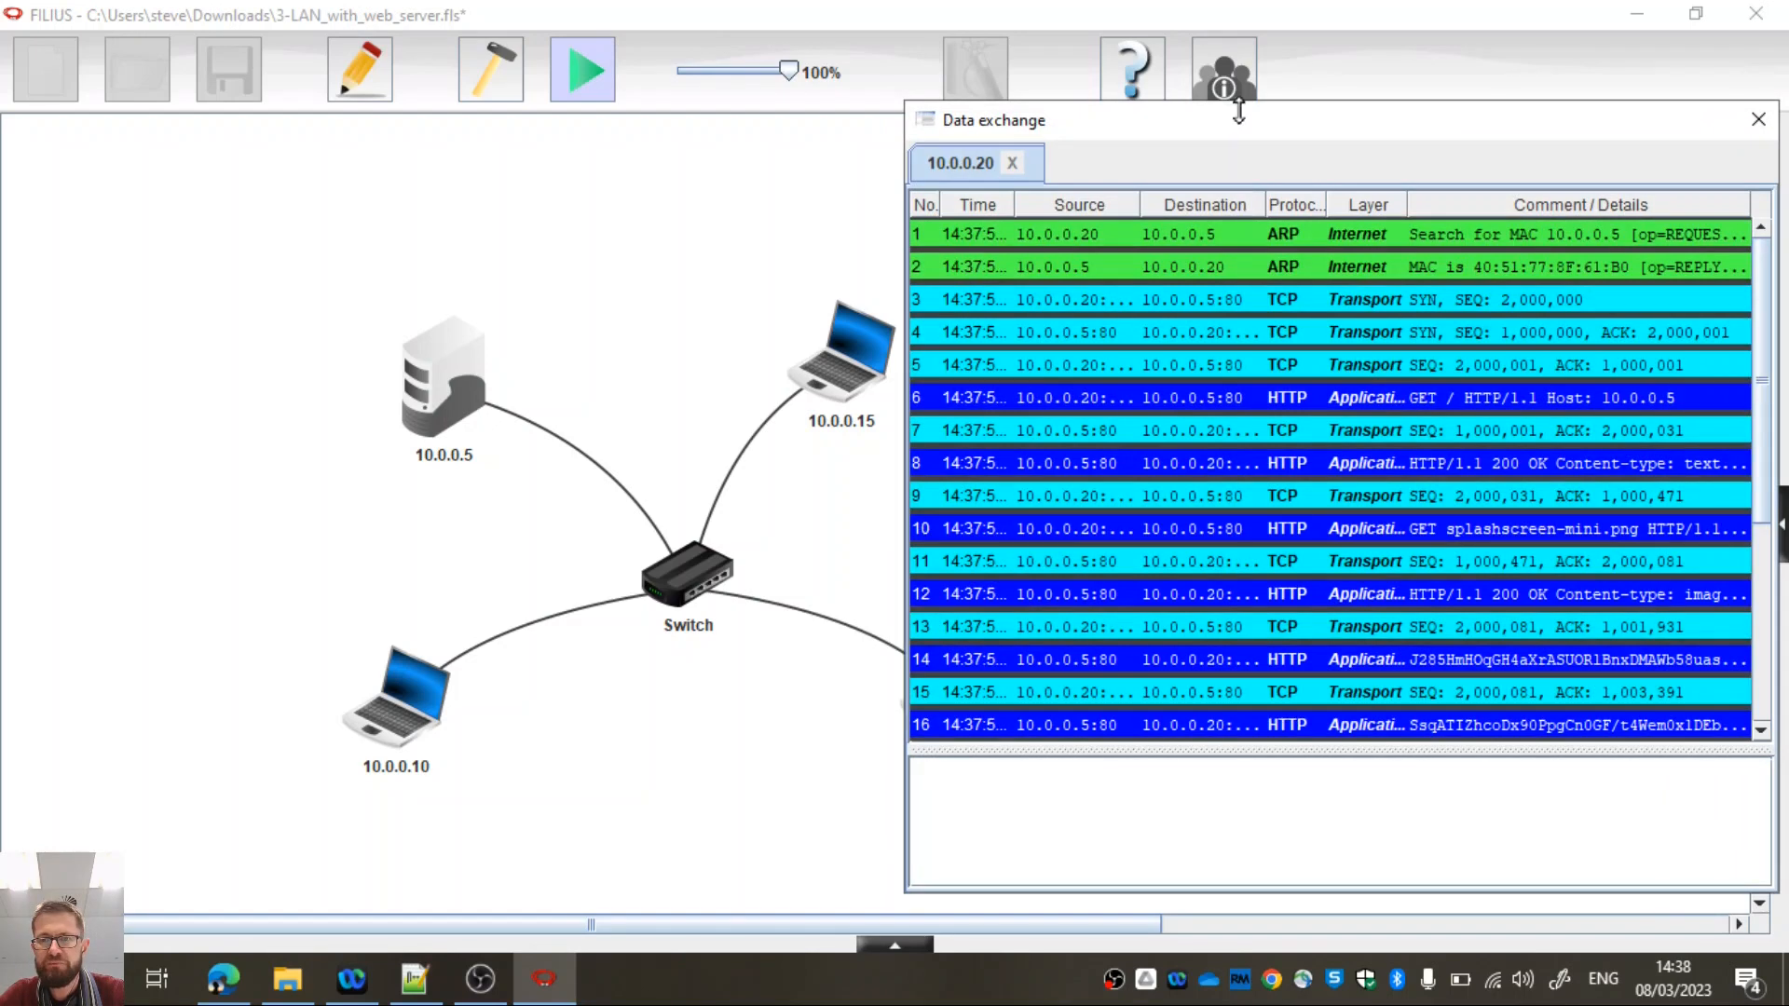
Step: Move the Data exchange window aside so that most of the network diagram stays visible beside it
{"action": "left_click_drag", "start_coordinate": [1238, 131], "coordinate": [1094, 87]}
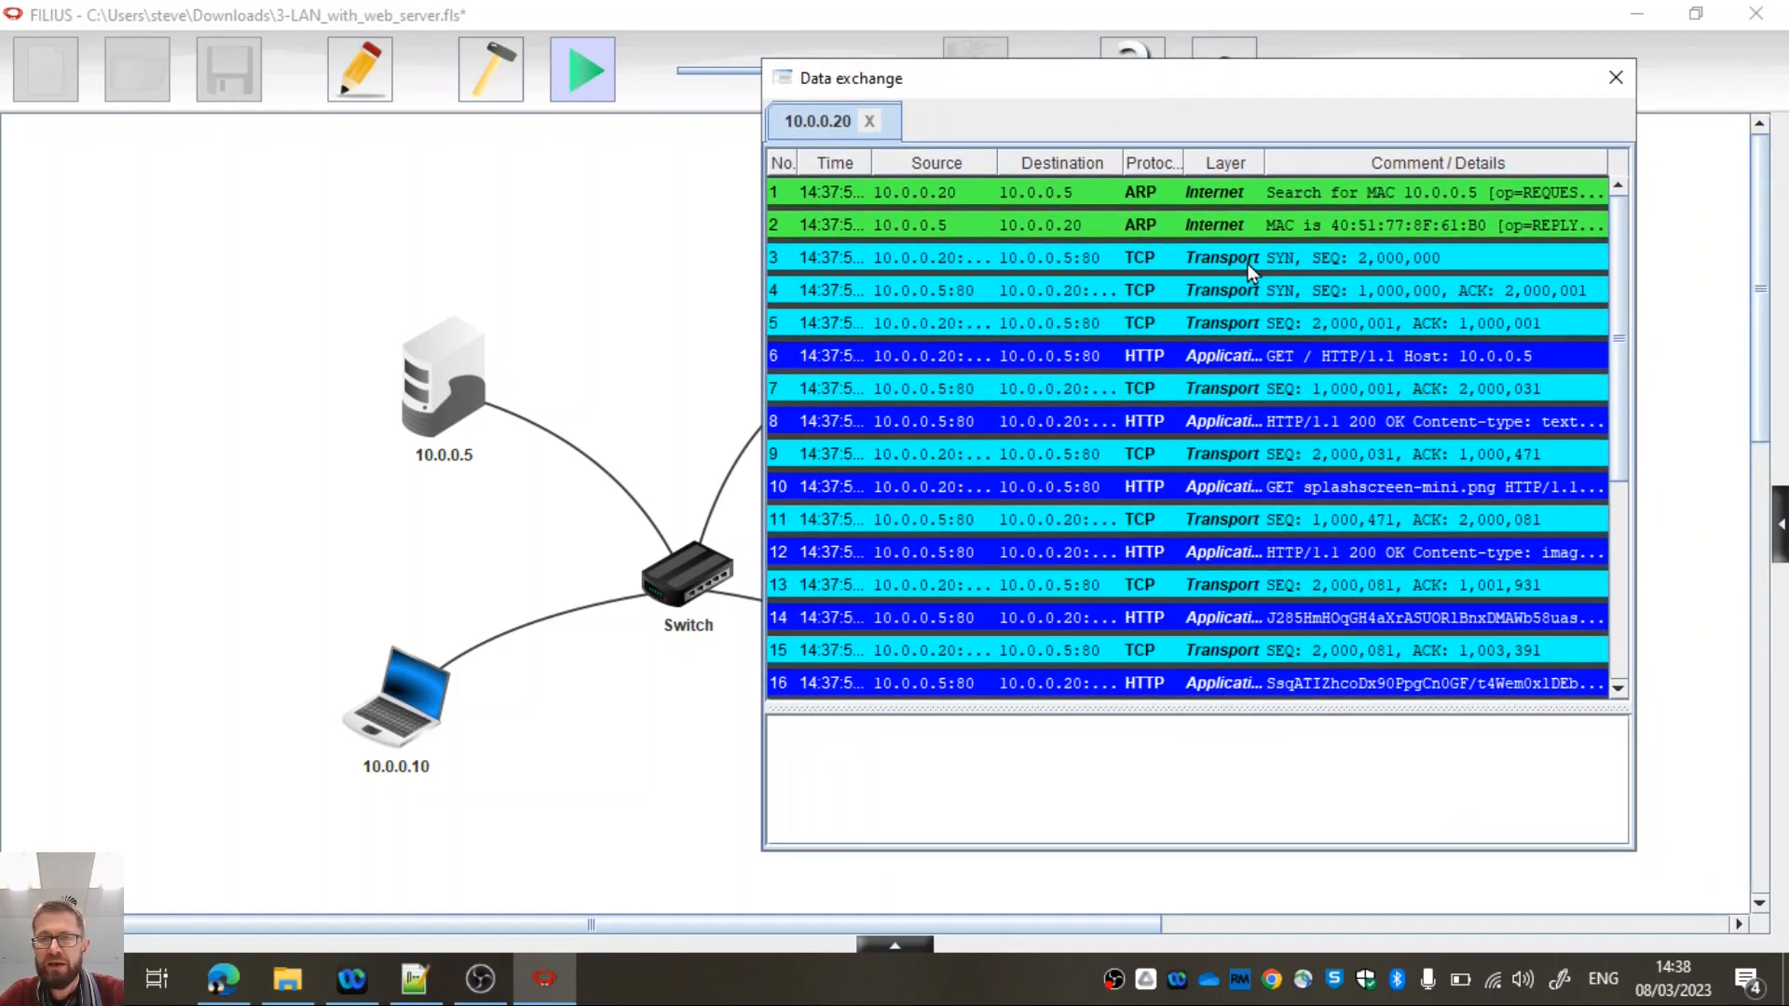
{"action": "left_click_drag", "start_coordinate": [1063, 70], "coordinate": [1356, 31]}
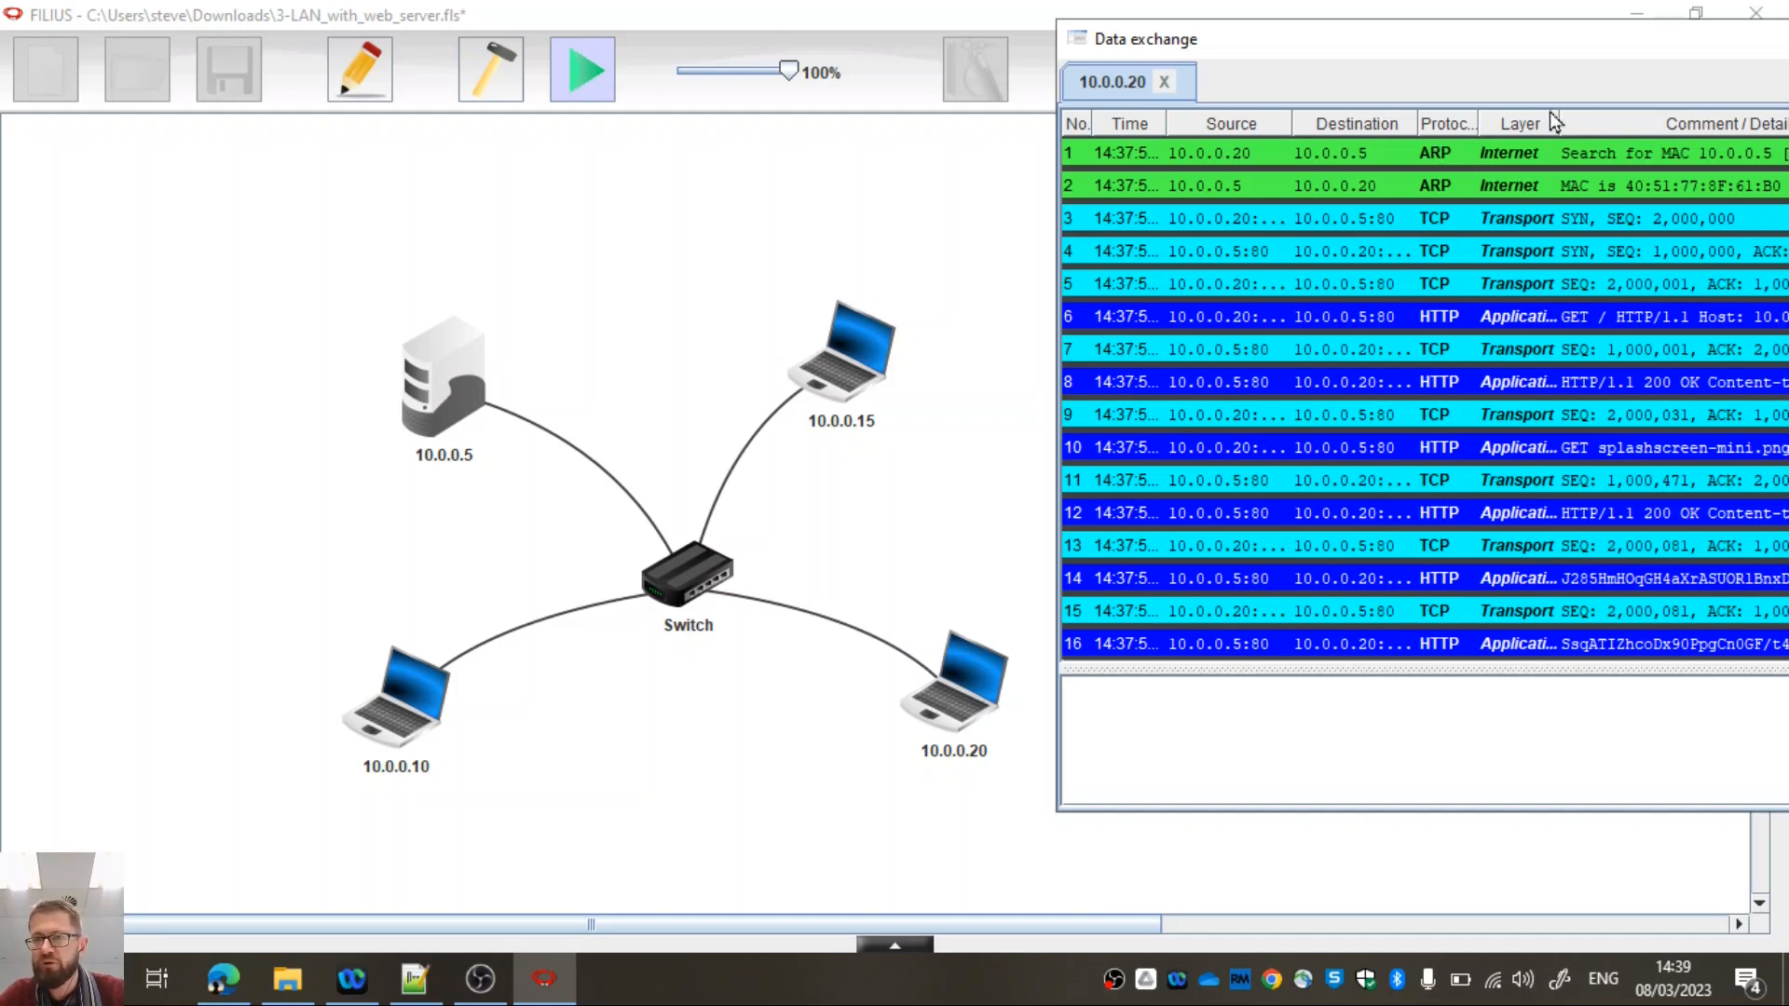
{"action": "left_click_drag", "start_coordinate": [1553, 49], "coordinate": [1472, 52]}
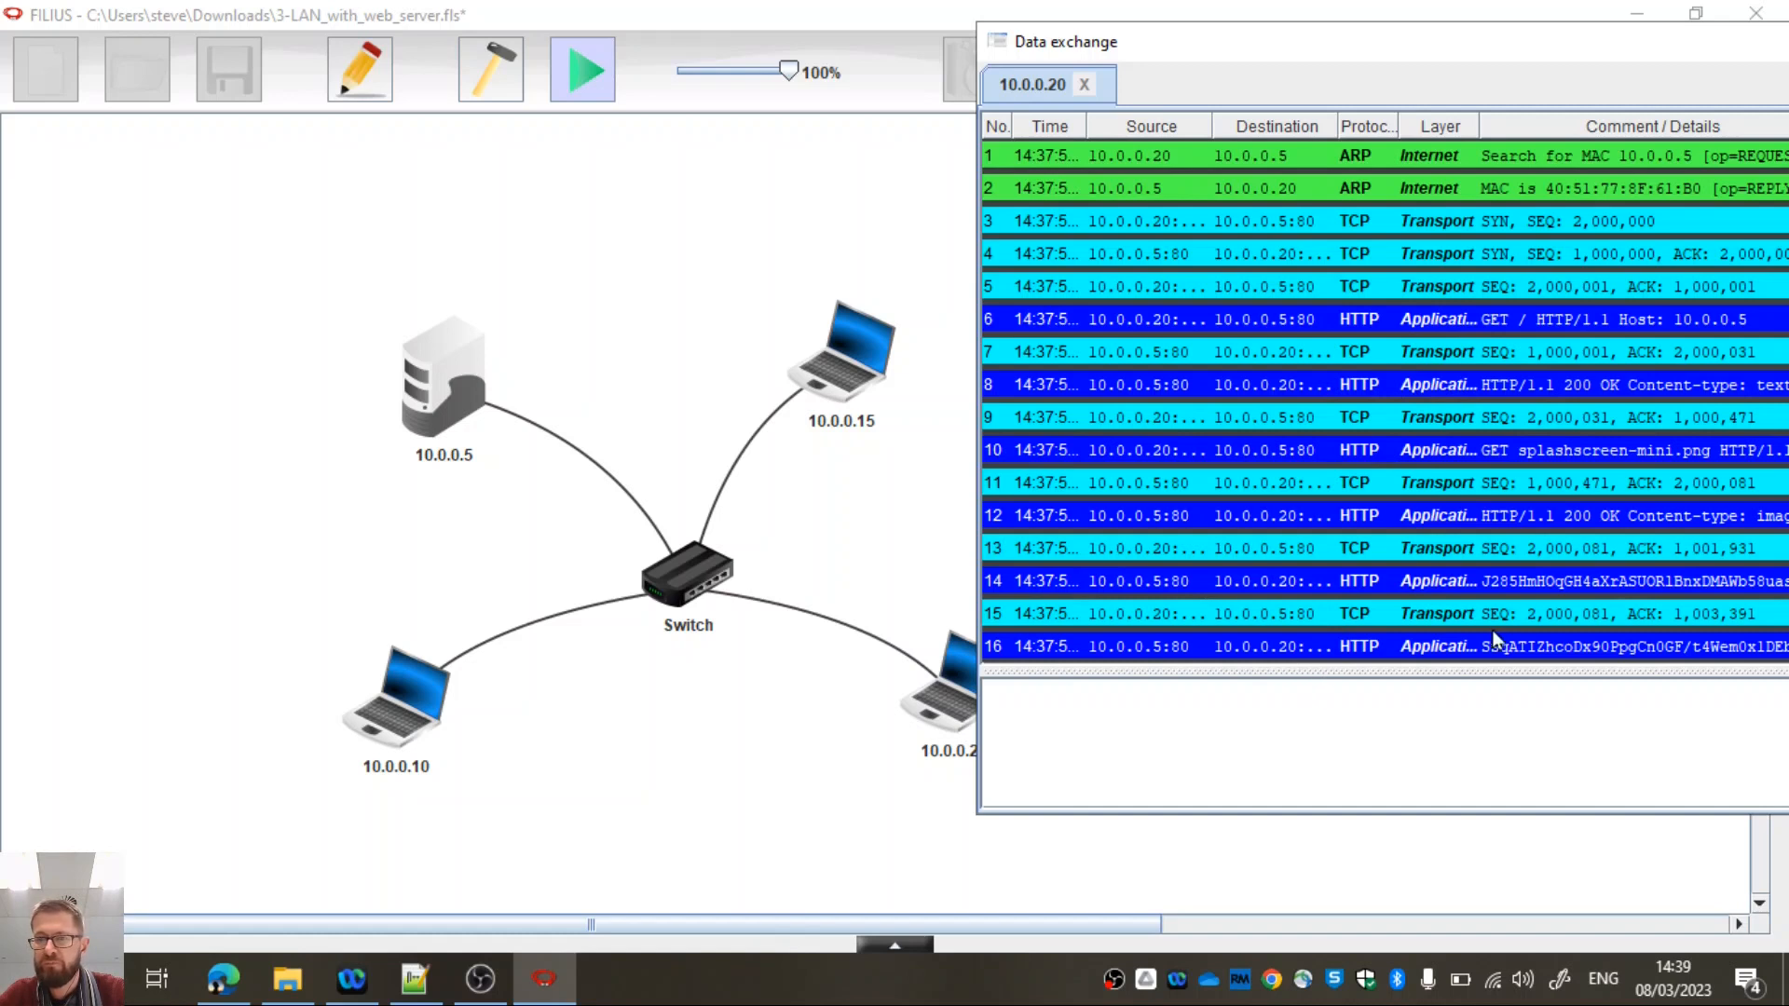
Step: Enlarge the packet detail area and examine the Network, Internet, Transport and Application layers of packet 10, the splashscreen-mini.png request
{"action": "left_click", "coordinate": [1403, 615]}
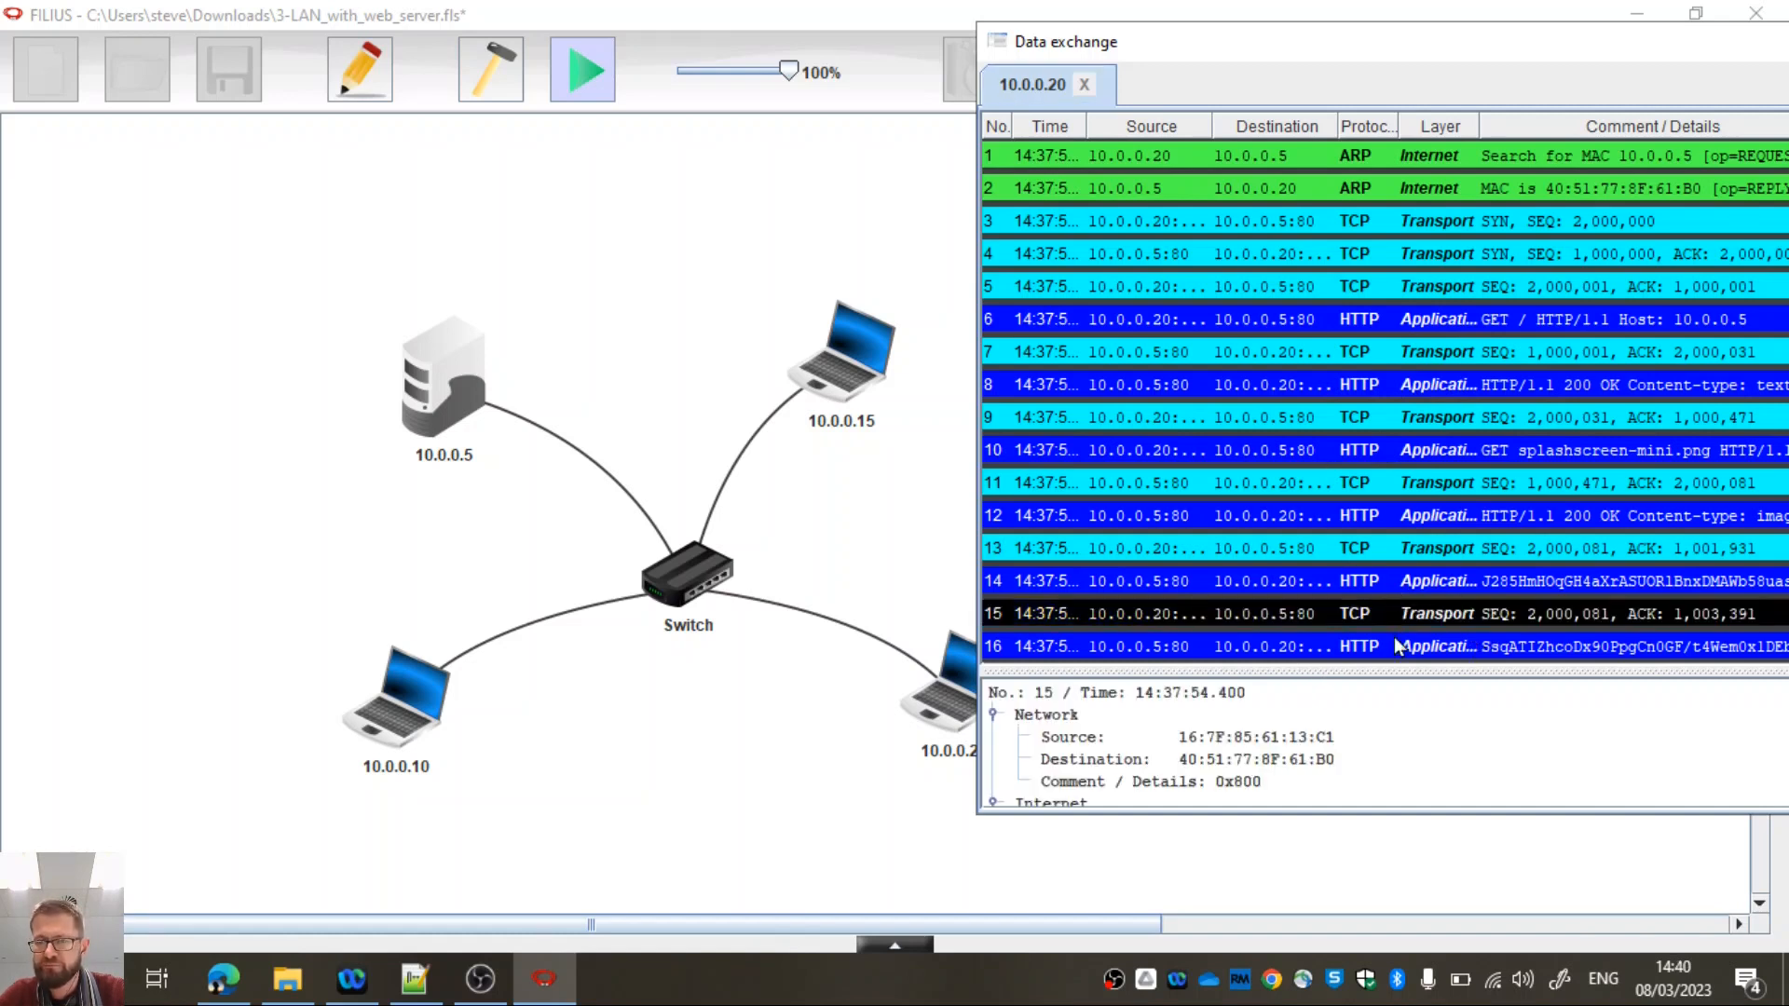
{"action": "left_click", "coordinate": [1430, 447]}
{"action": "left_click_drag", "start_coordinate": [1285, 673], "coordinate": [1284, 484]}
{"action": "scroll", "coordinate": [1237, 596], "scroll_direction": "down", "scroll_amount": 3}
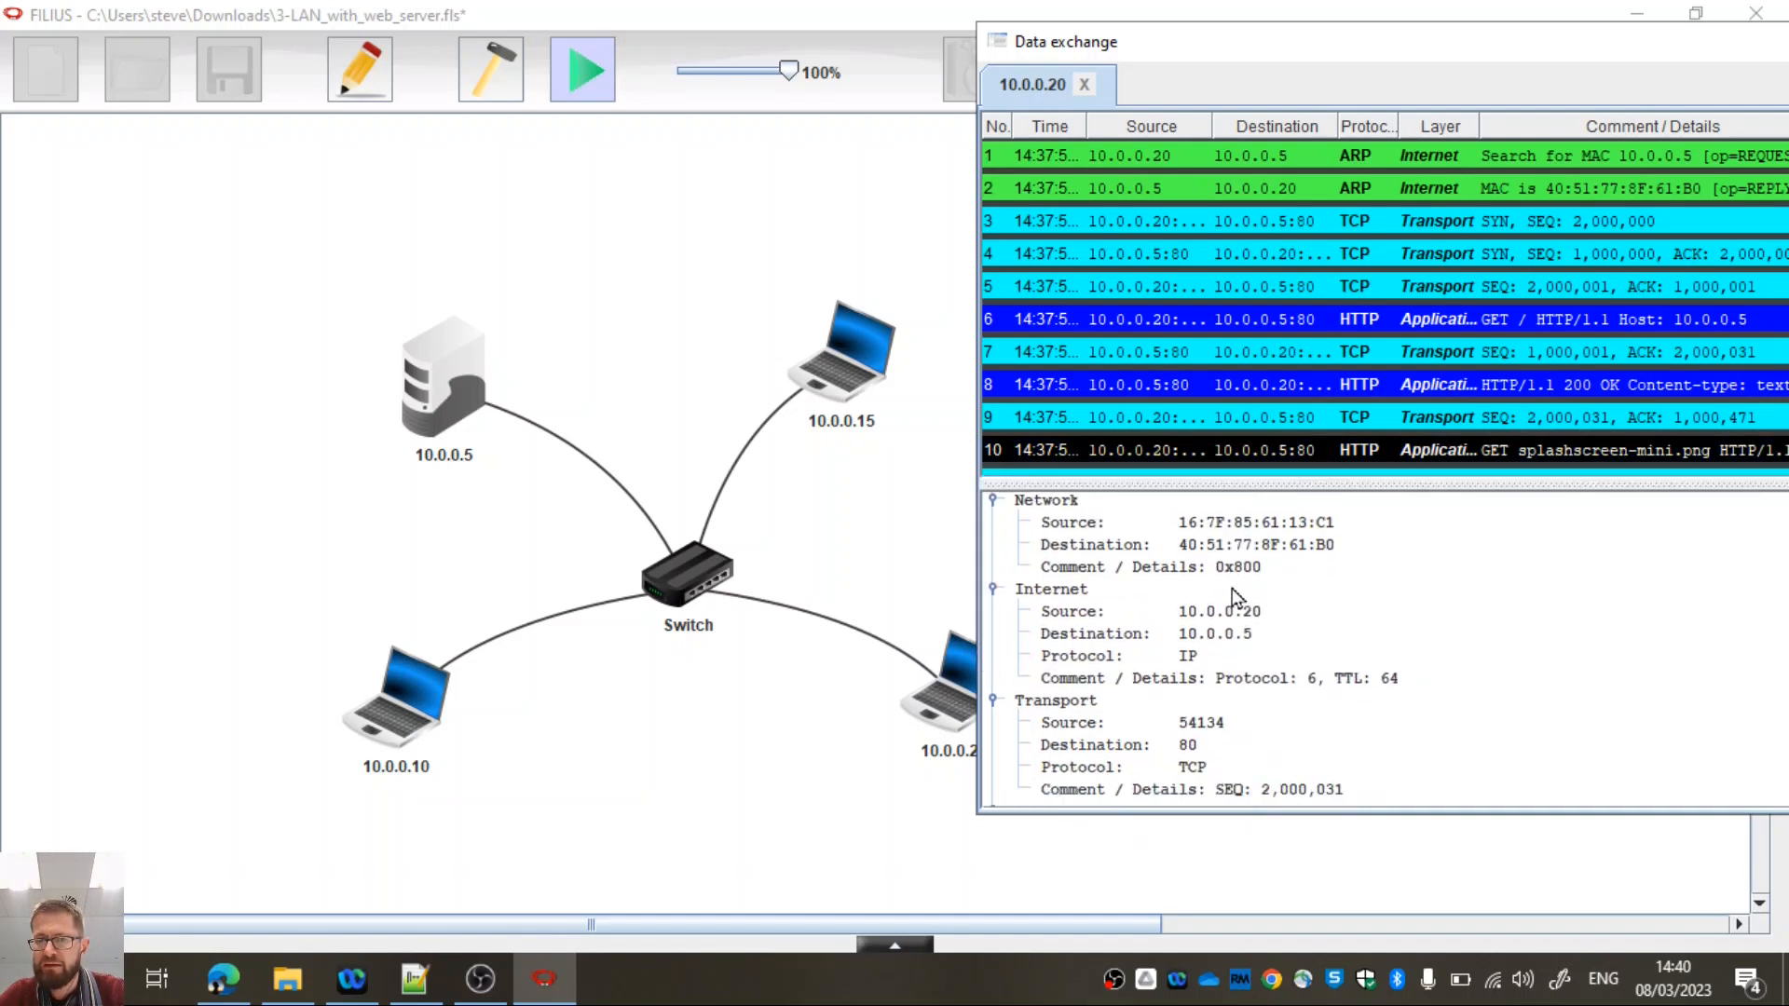
{"action": "scroll", "coordinate": [1237, 596], "scroll_direction": "down", "scroll_amount": 1}
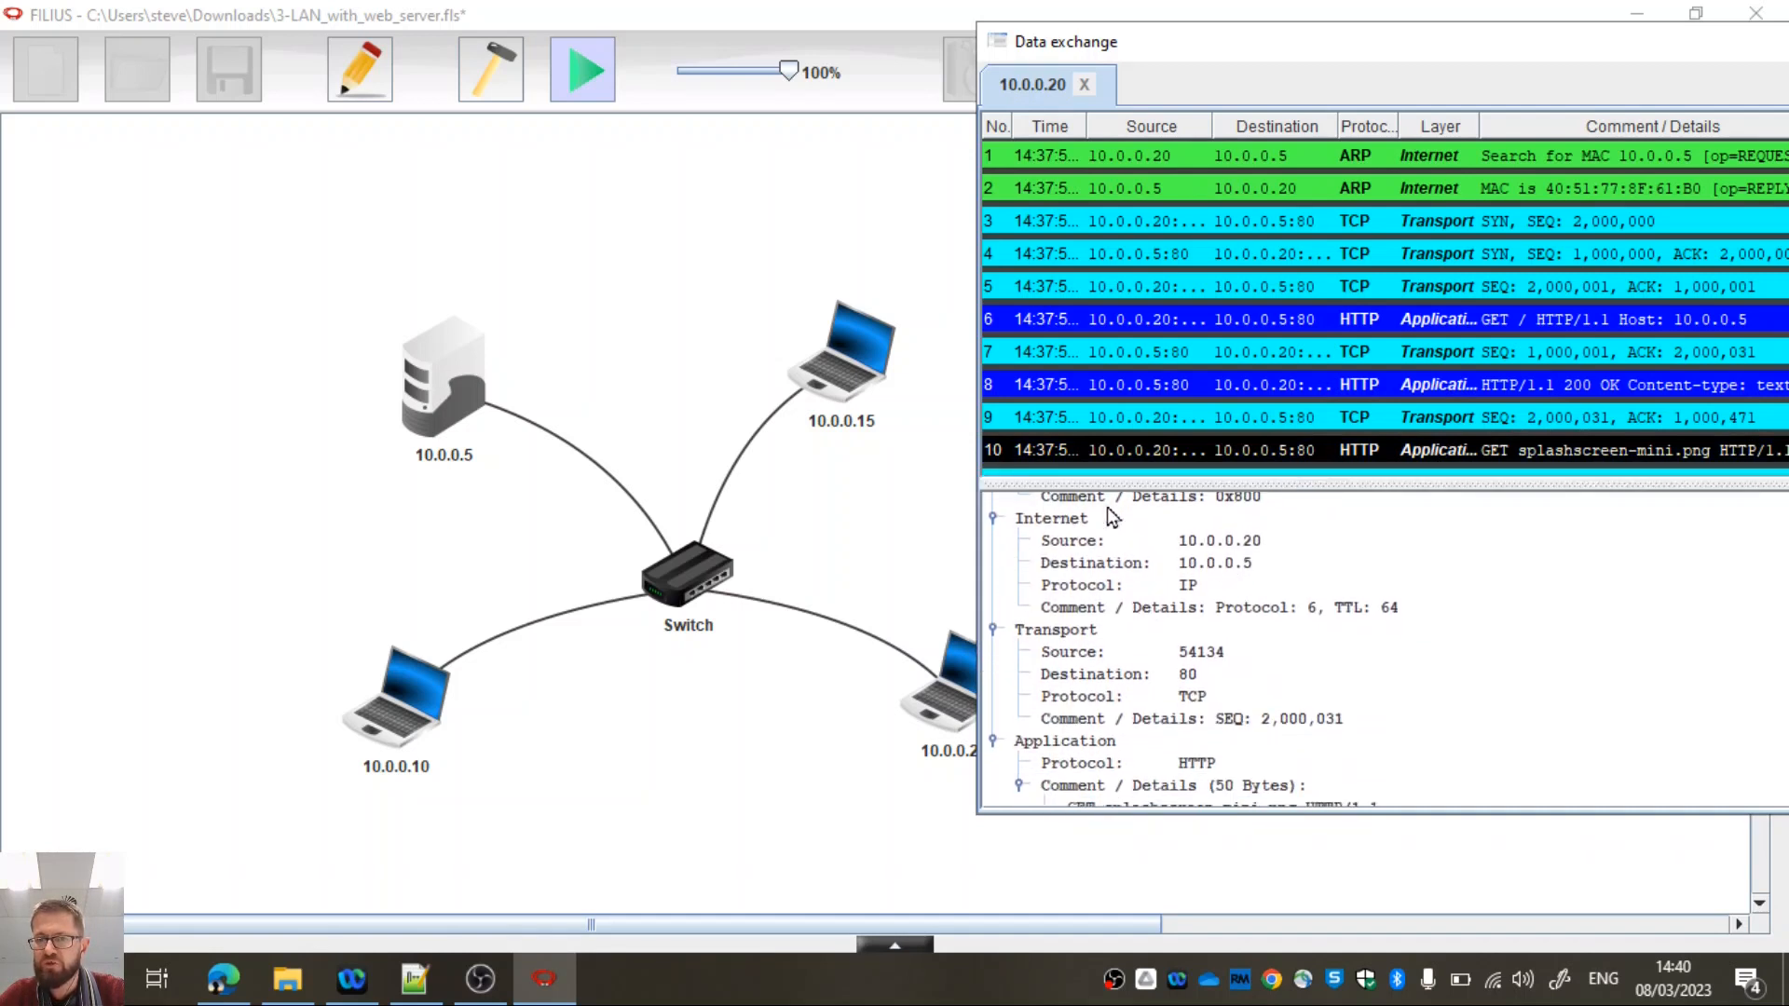
{"action": "scroll", "coordinate": [1086, 564], "scroll_direction": "up", "scroll_amount": 3}
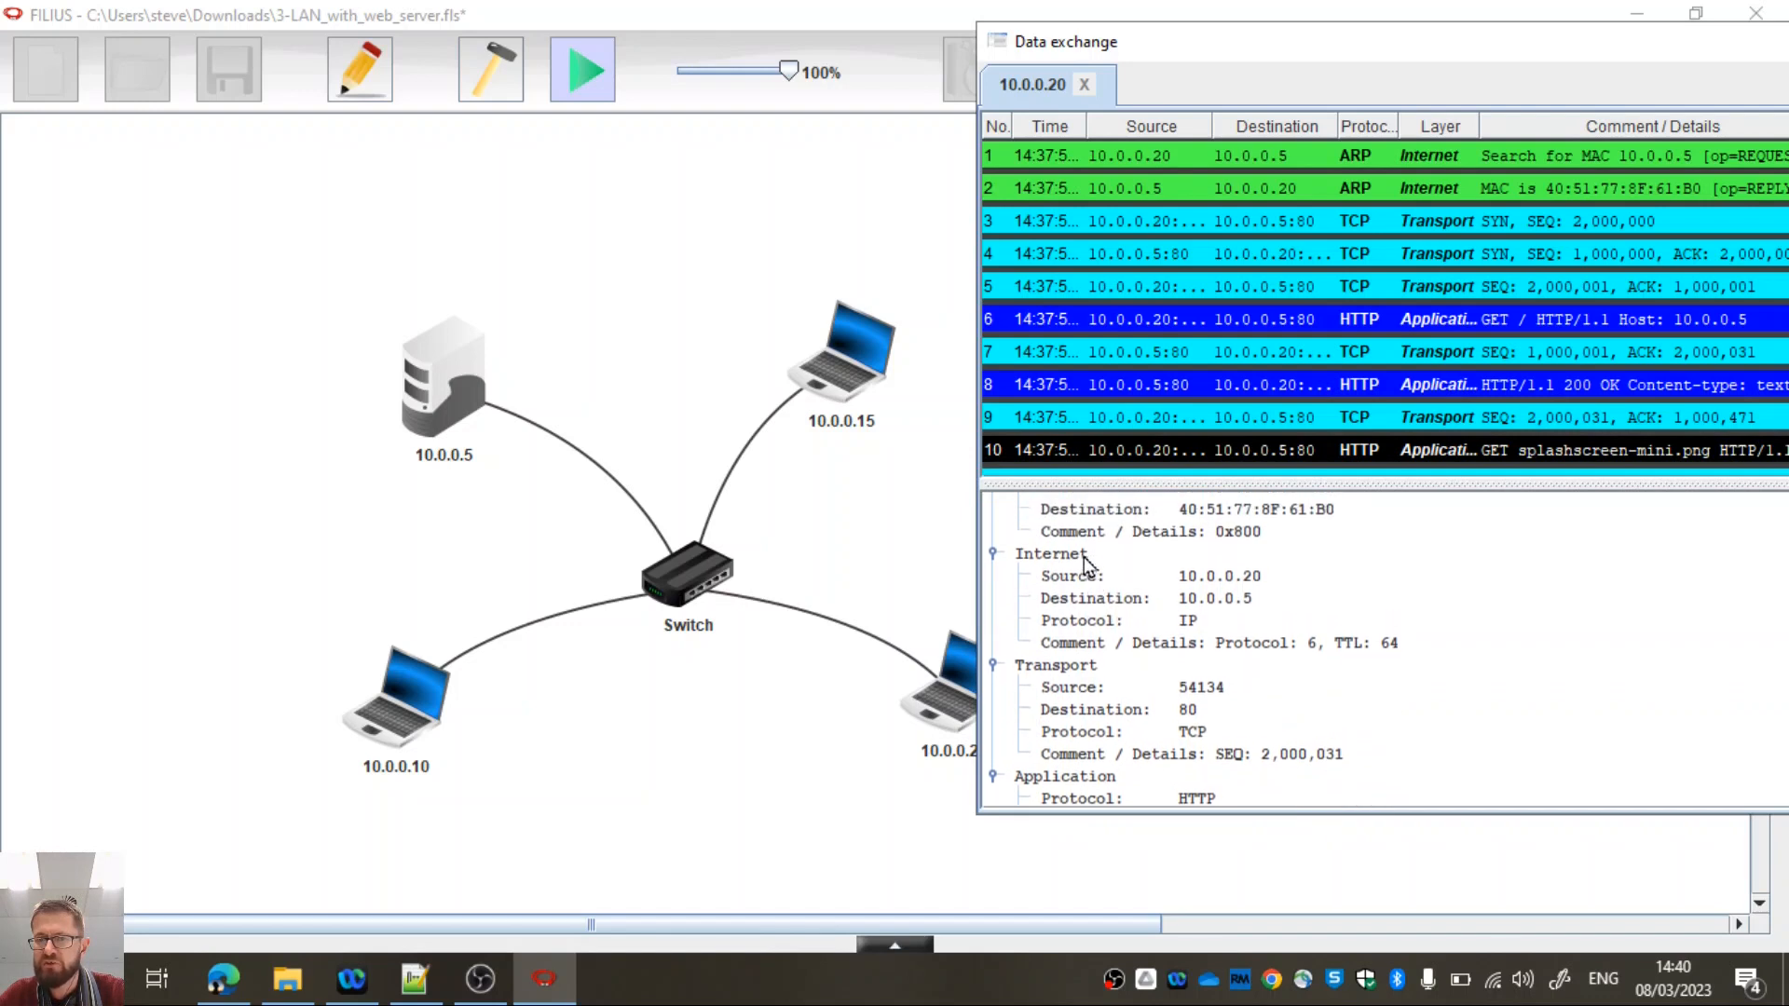
{"action": "scroll", "coordinate": [1081, 566], "scroll_direction": "down", "scroll_amount": 3}
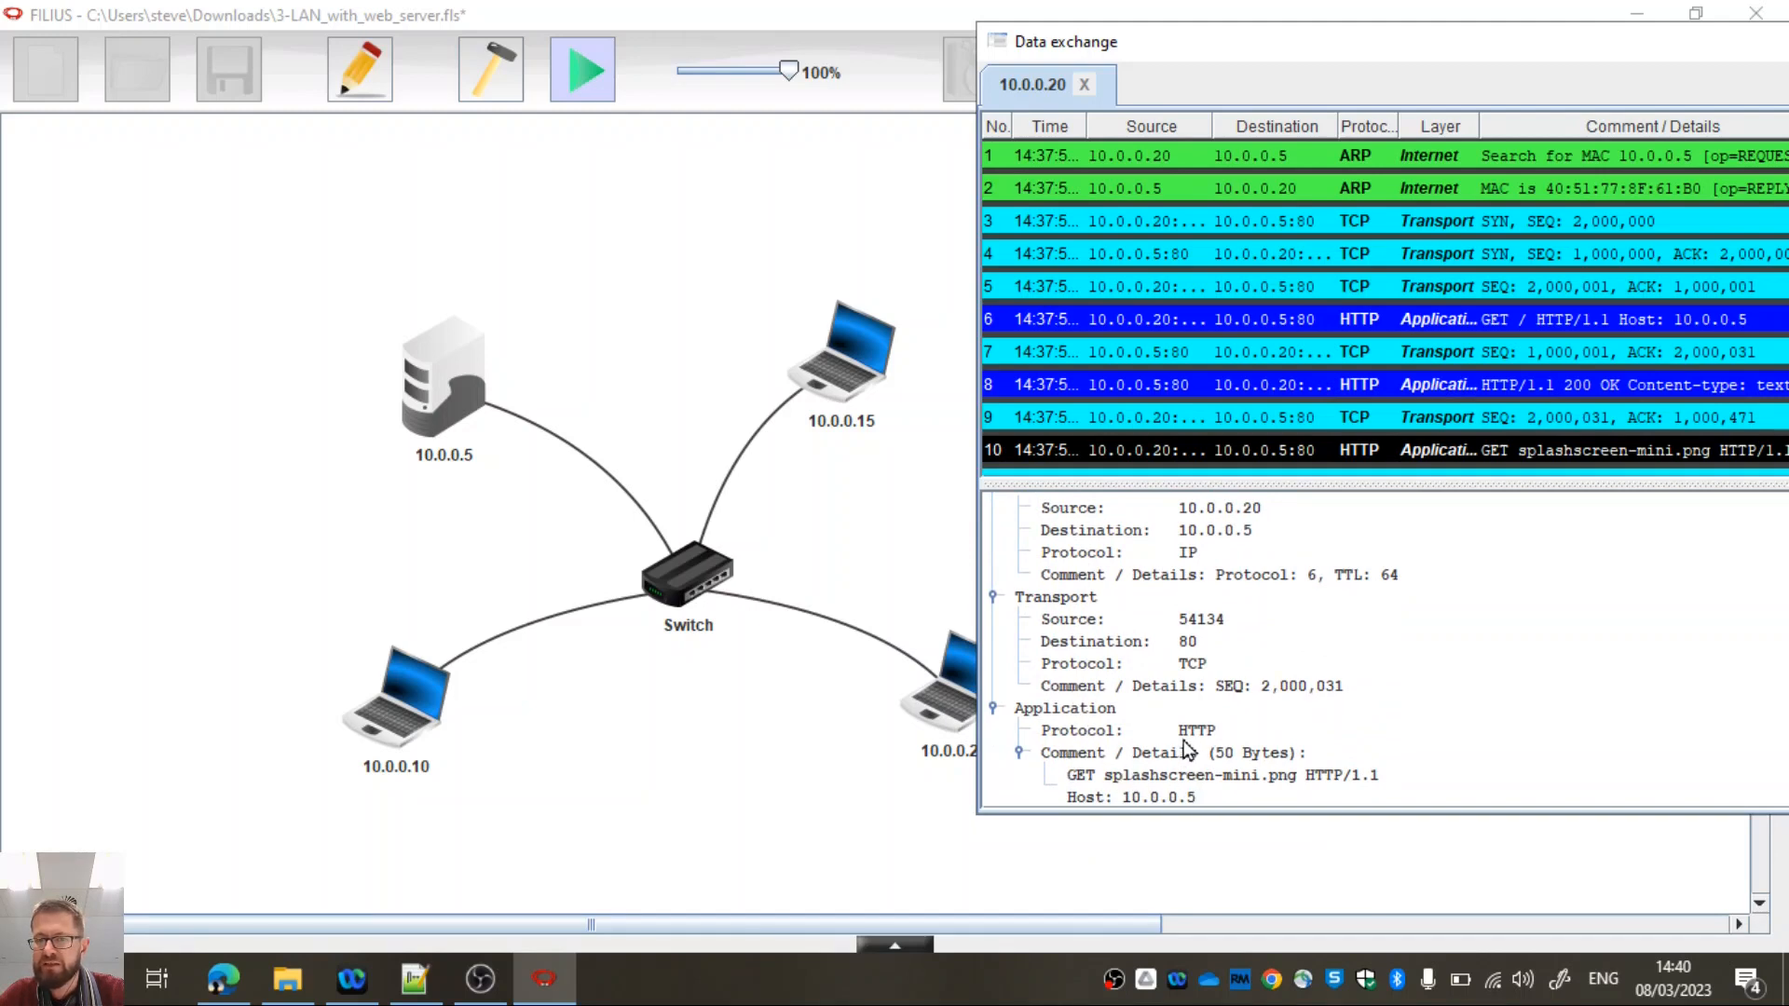
Step: Look through the packets following the image request and examine the HTTP payload of packet 14
{"action": "scroll", "coordinate": [1436, 346], "scroll_direction": "down", "scroll_amount": 3}
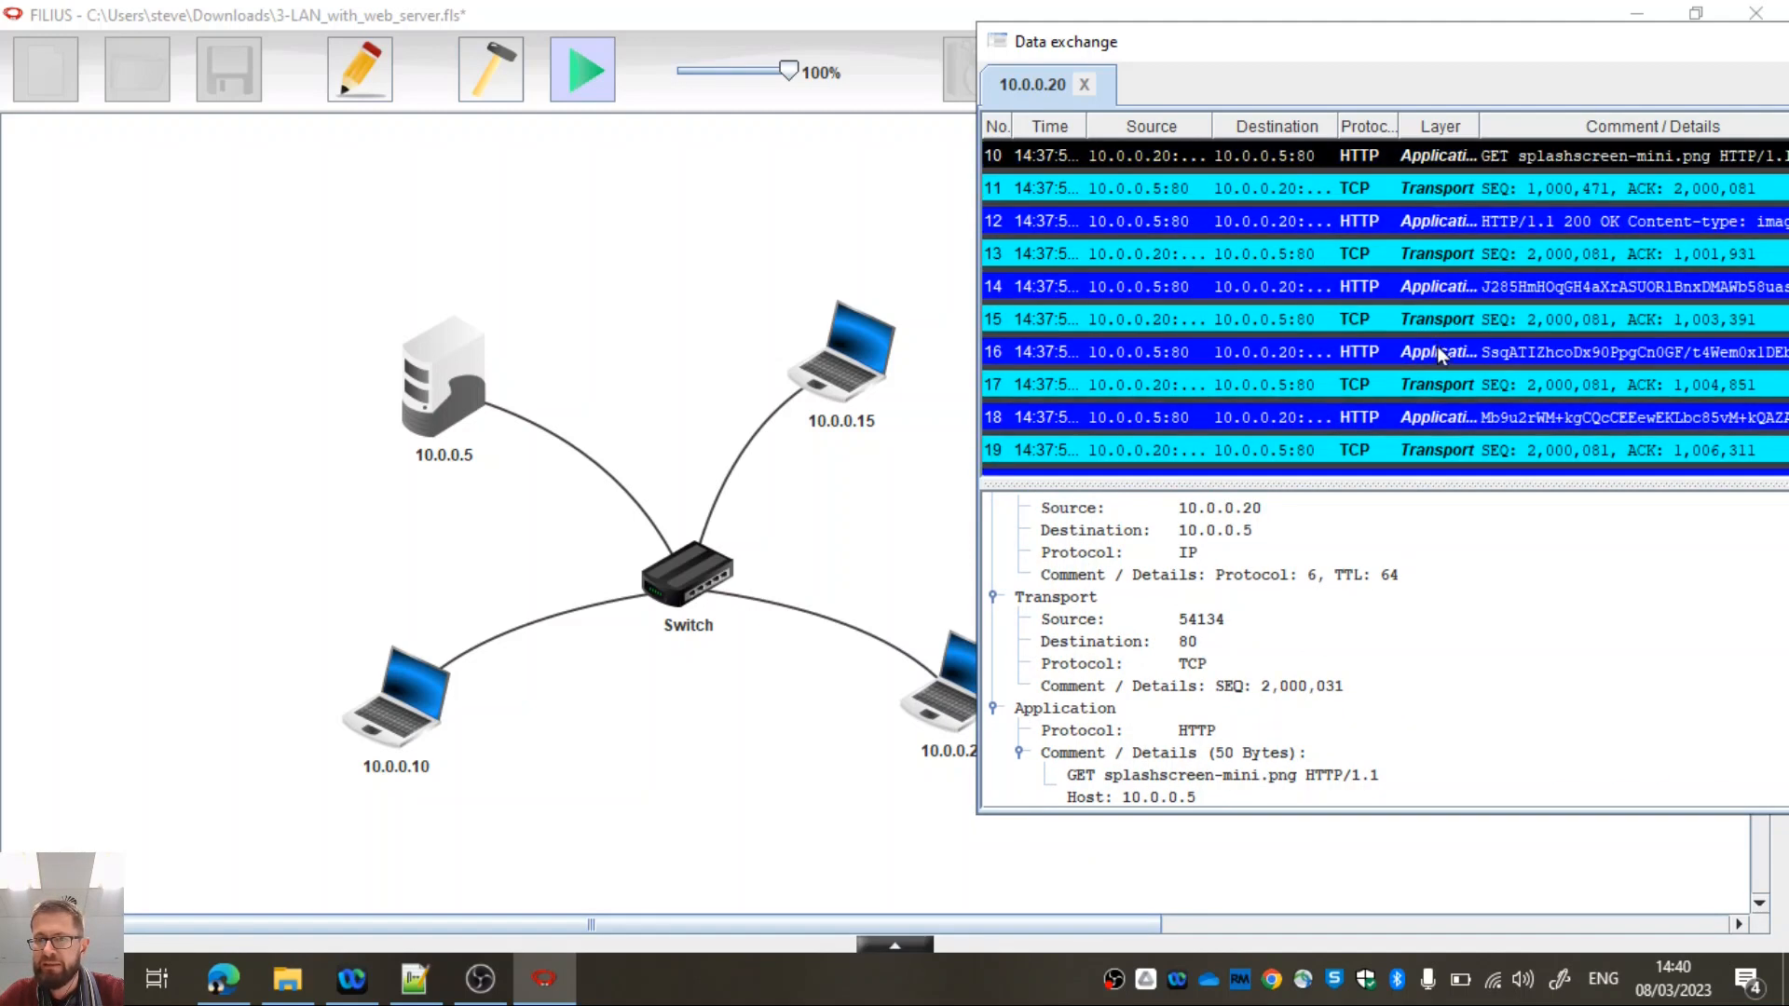
{"action": "scroll", "coordinate": [1441, 343], "scroll_direction": "up", "scroll_amount": 3}
{"action": "scroll", "coordinate": [1440, 349], "scroll_direction": "down", "scroll_amount": 6}
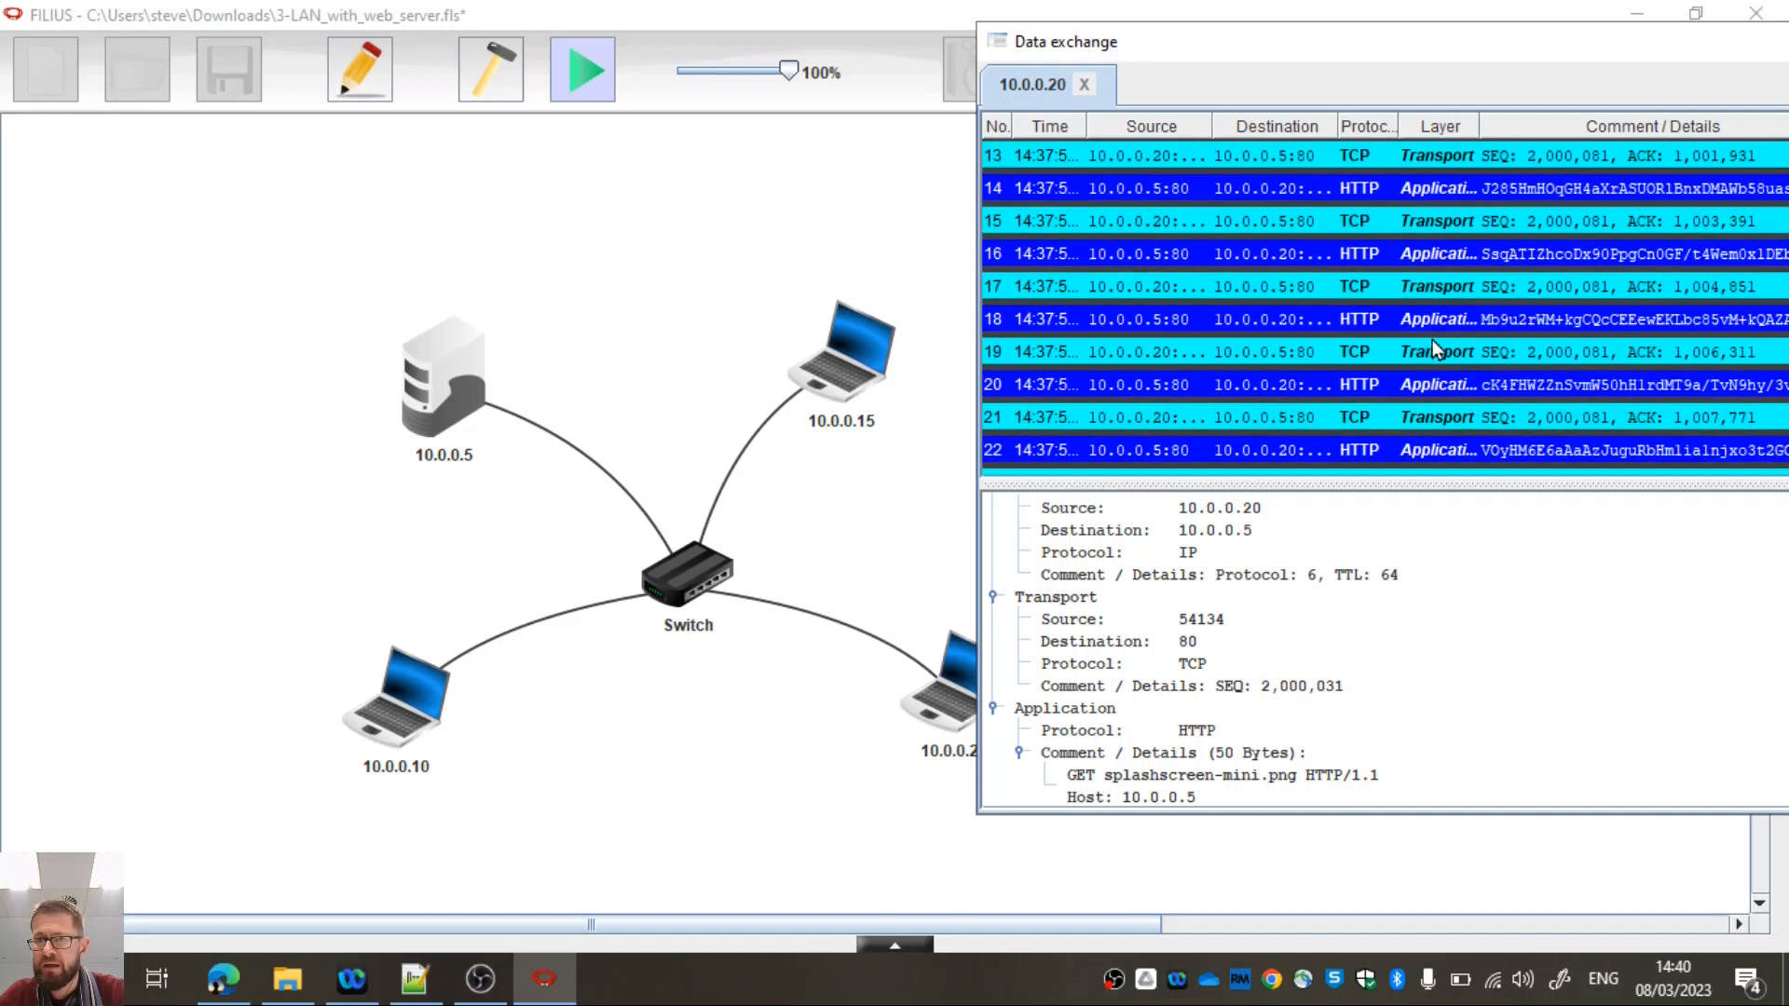
{"action": "scroll", "coordinate": [1396, 270], "scroll_direction": "up", "scroll_amount": 2}
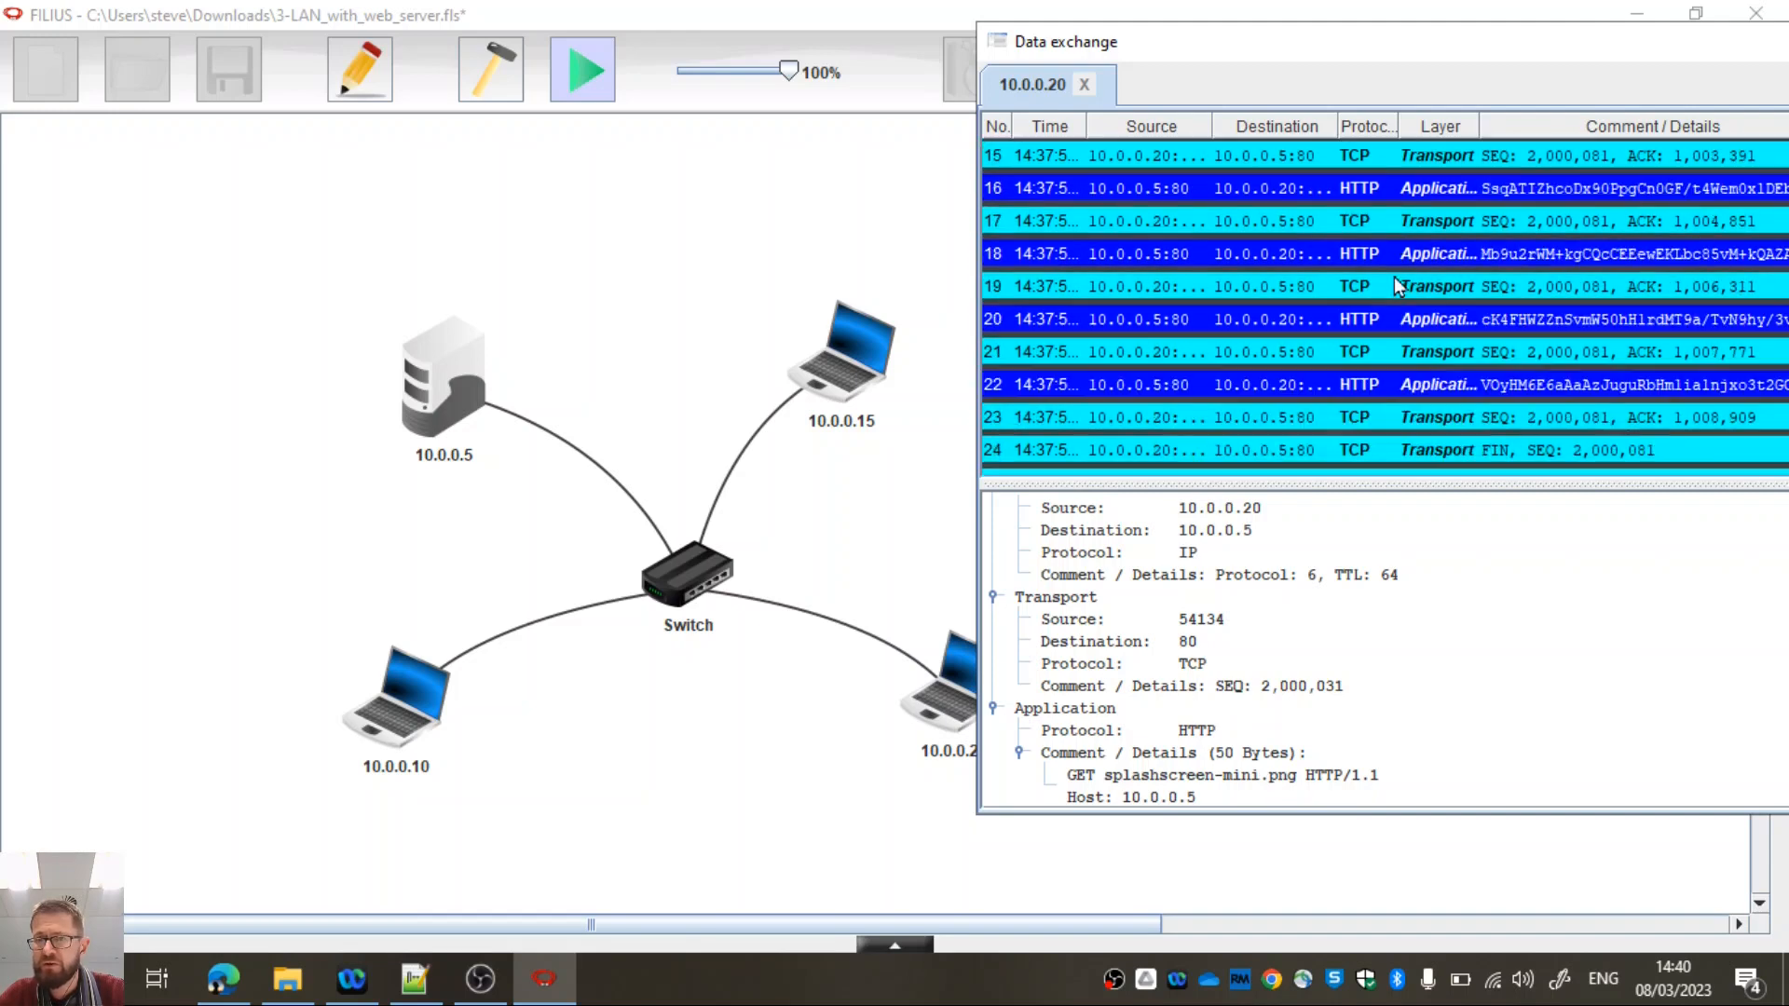
{"action": "left_click", "coordinate": [1421, 219]}
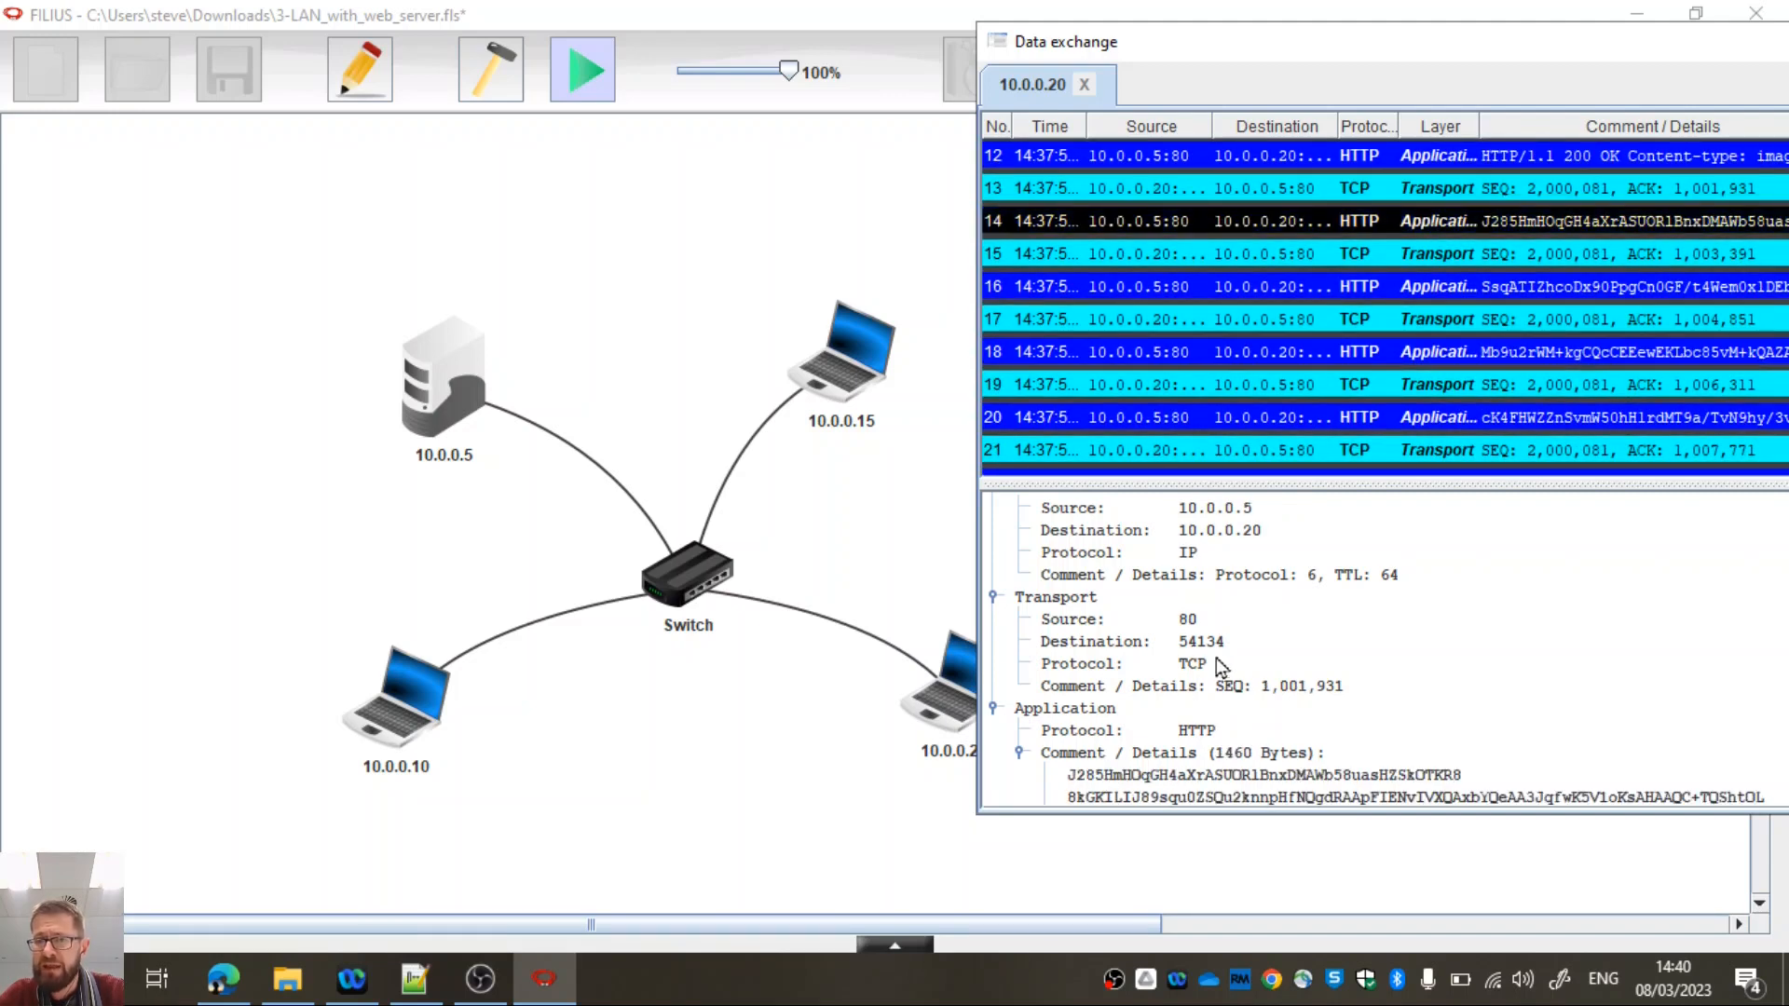
{"action": "scroll", "coordinate": [1216, 657], "scroll_direction": "down", "scroll_amount": 2}
{"action": "scroll", "coordinate": [1211, 653], "scroll_direction": "down", "scroll_amount": 3}
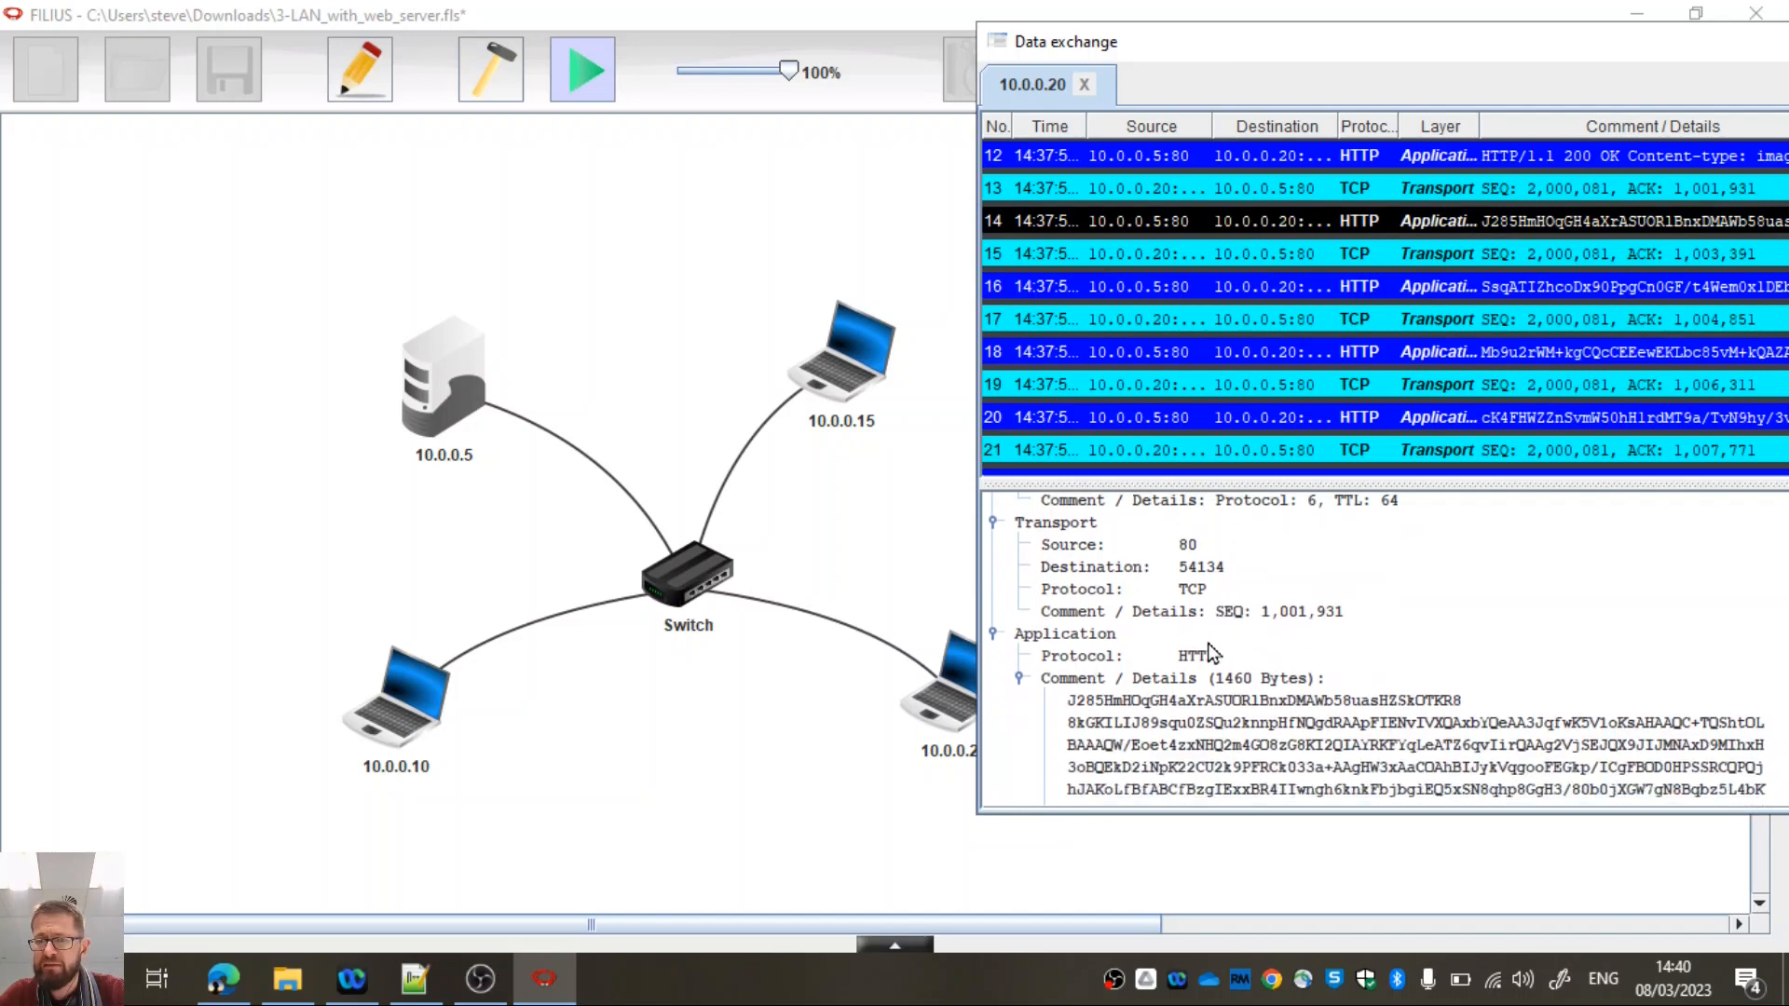
{"action": "scroll", "coordinate": [1206, 652], "scroll_direction": "down", "scroll_amount": 3}
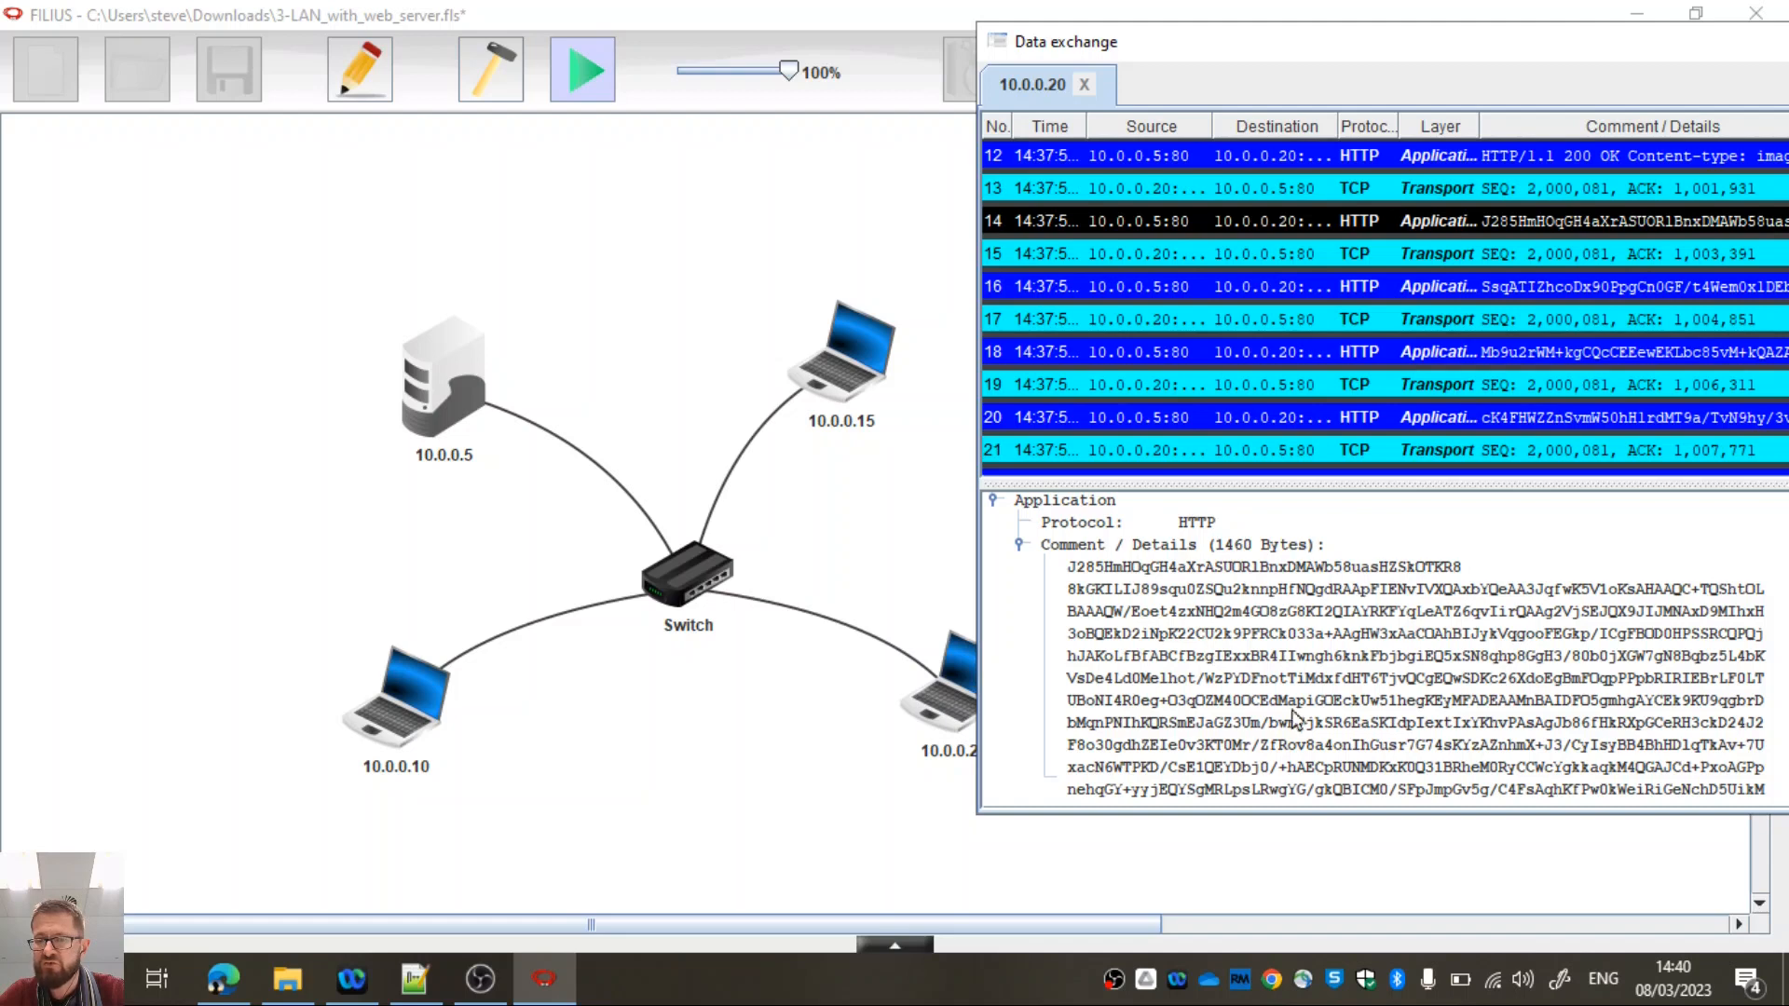
Step: Inspect the details of the TCP acknowledgement packets 15, 17, 19 and 21 sent by notebook 10.0.0.20
{"action": "left_click", "coordinate": [1482, 252]}
{"action": "left_click", "coordinate": [1489, 319]}
{"action": "left_click", "coordinate": [1465, 387]}
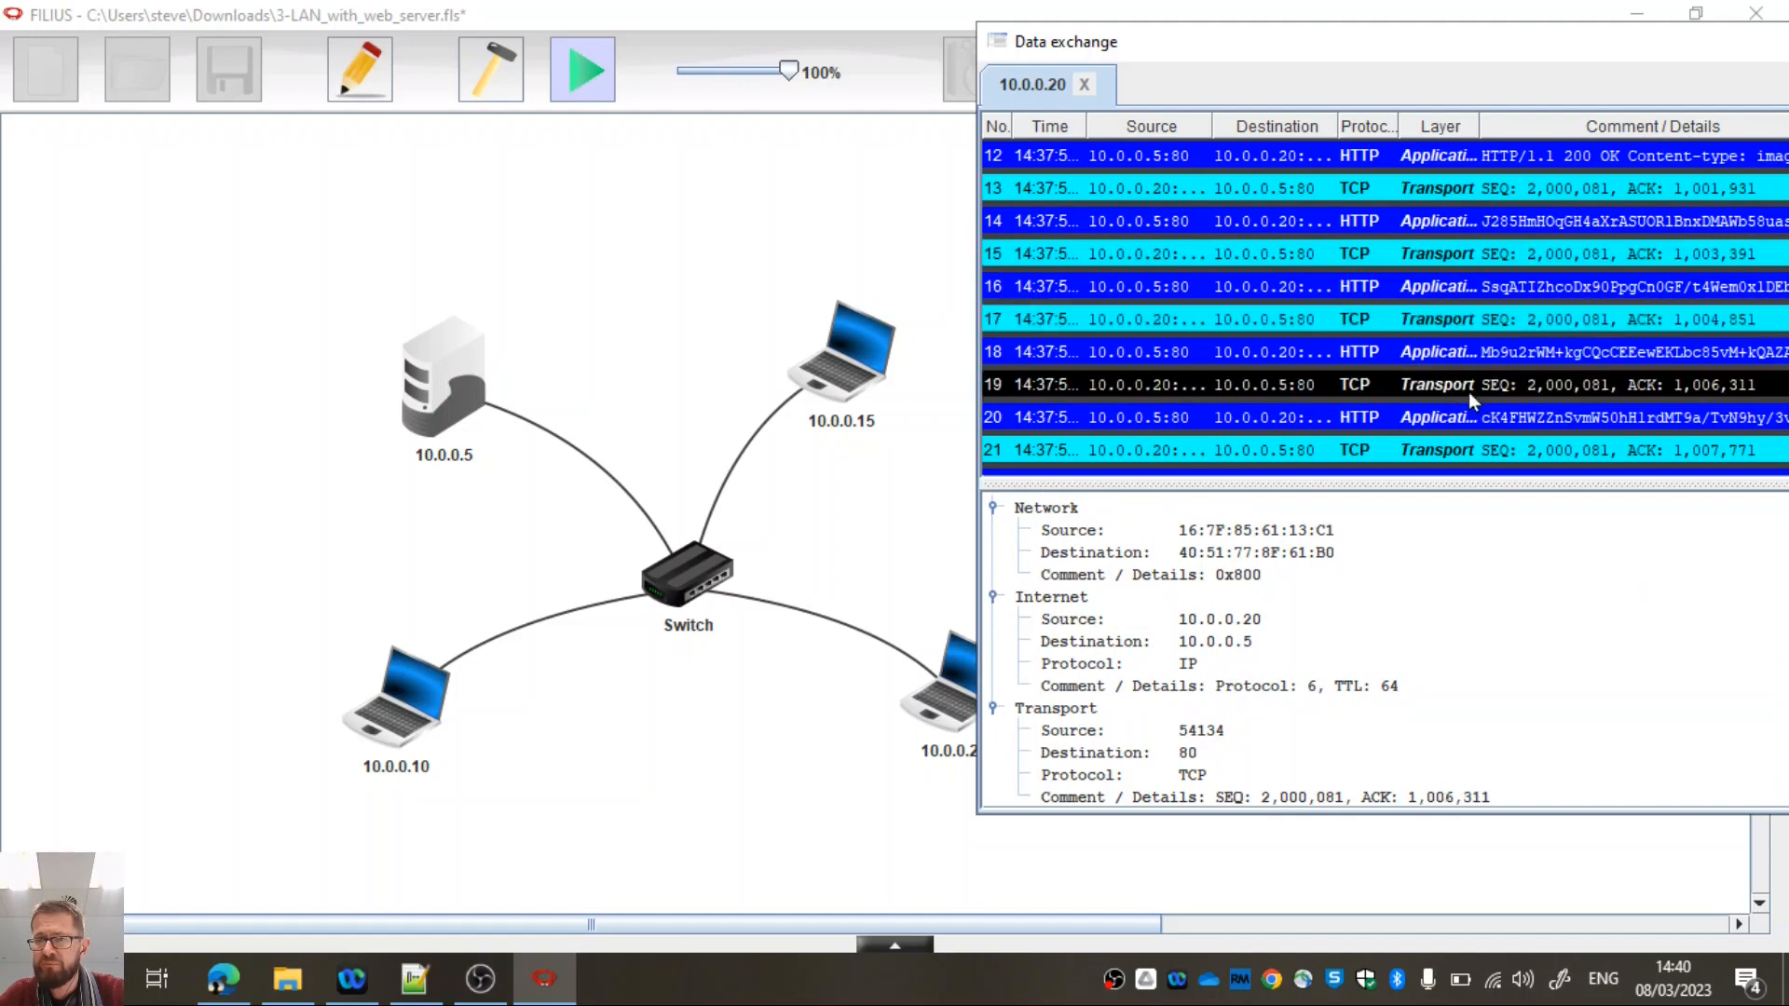
{"action": "left_click", "coordinate": [1413, 456]}
Step: Inspect the final TCP packets 23, 24, 25 and 27 that close the connection
{"action": "scroll", "coordinate": [1416, 401], "scroll_direction": "down", "scroll_amount": 2}
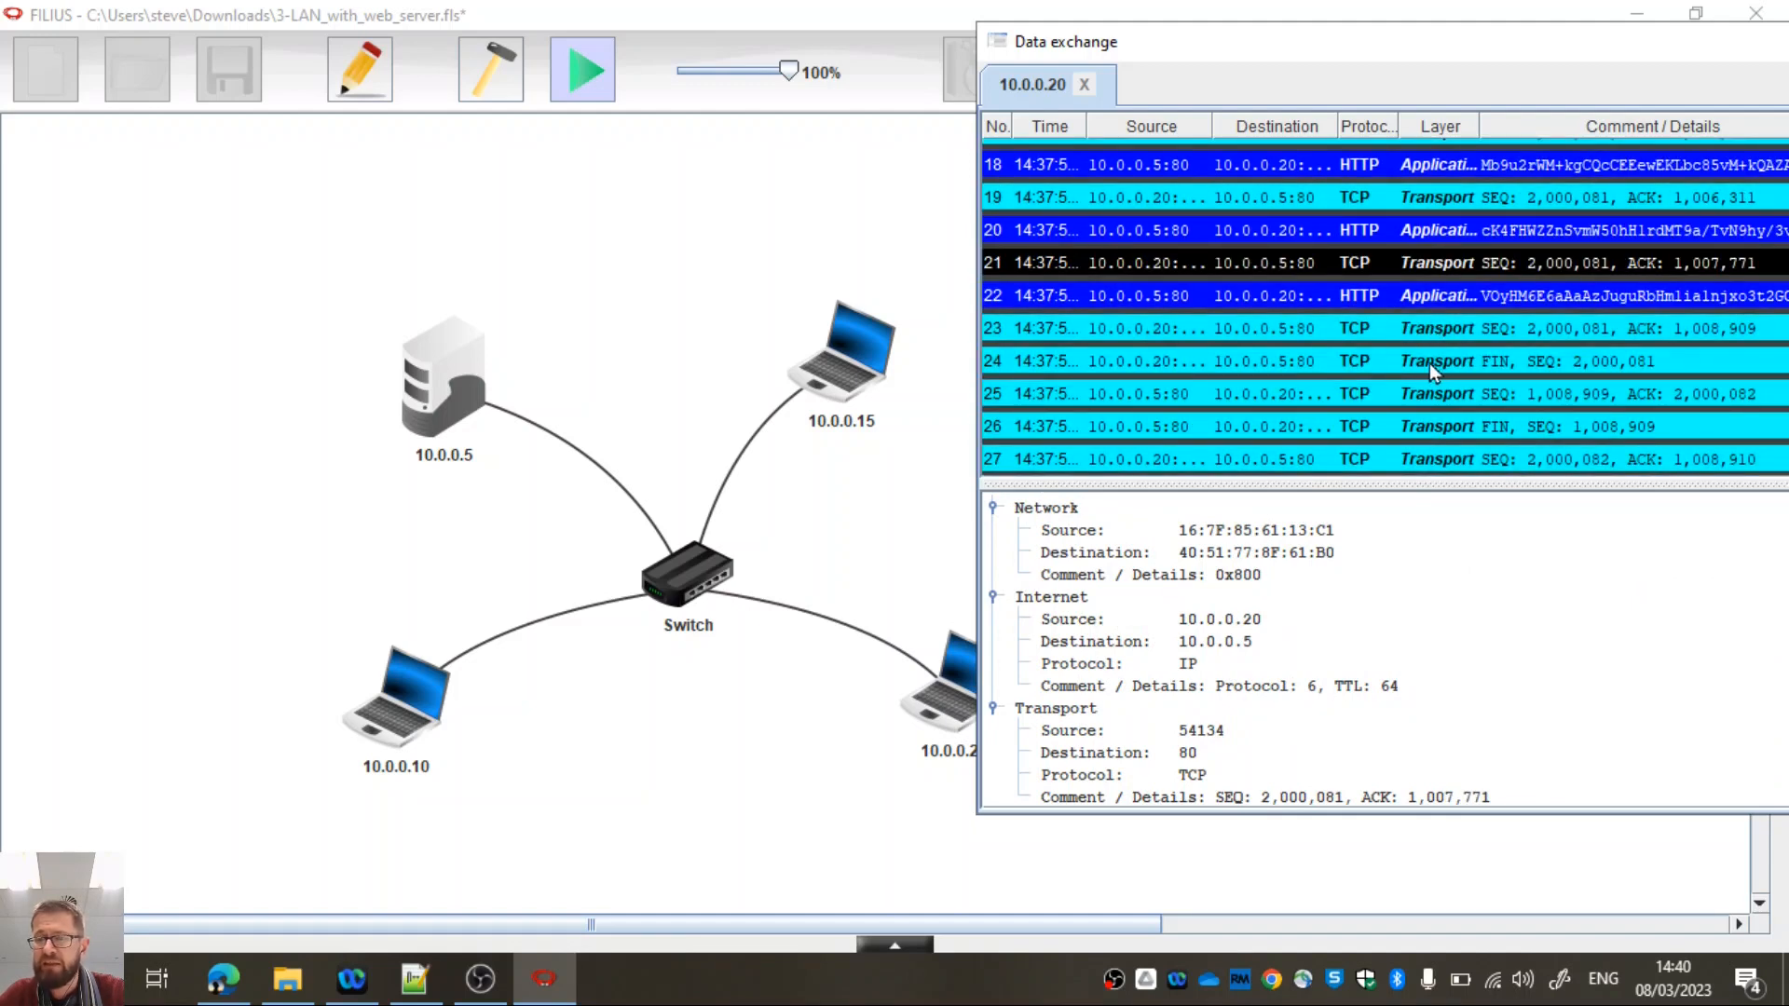
{"action": "left_click", "coordinate": [1430, 361]}
{"action": "left_click", "coordinate": [1423, 330]}
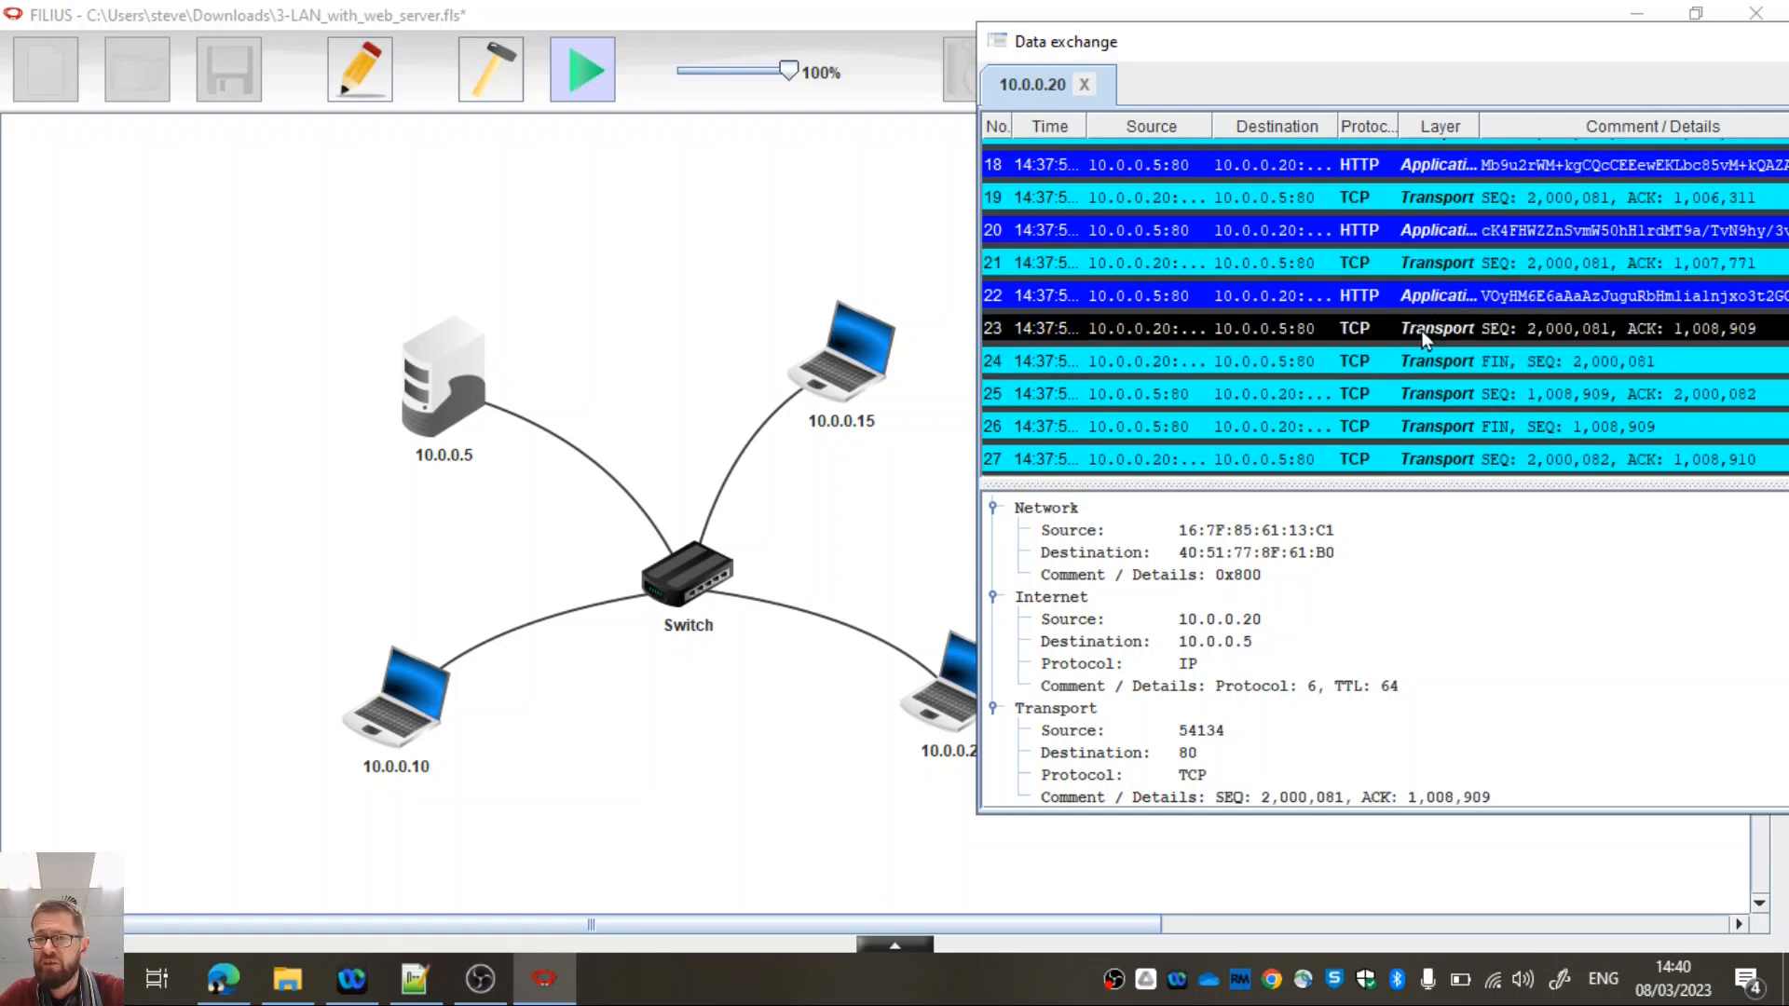
{"action": "left_click", "coordinate": [1416, 389]}
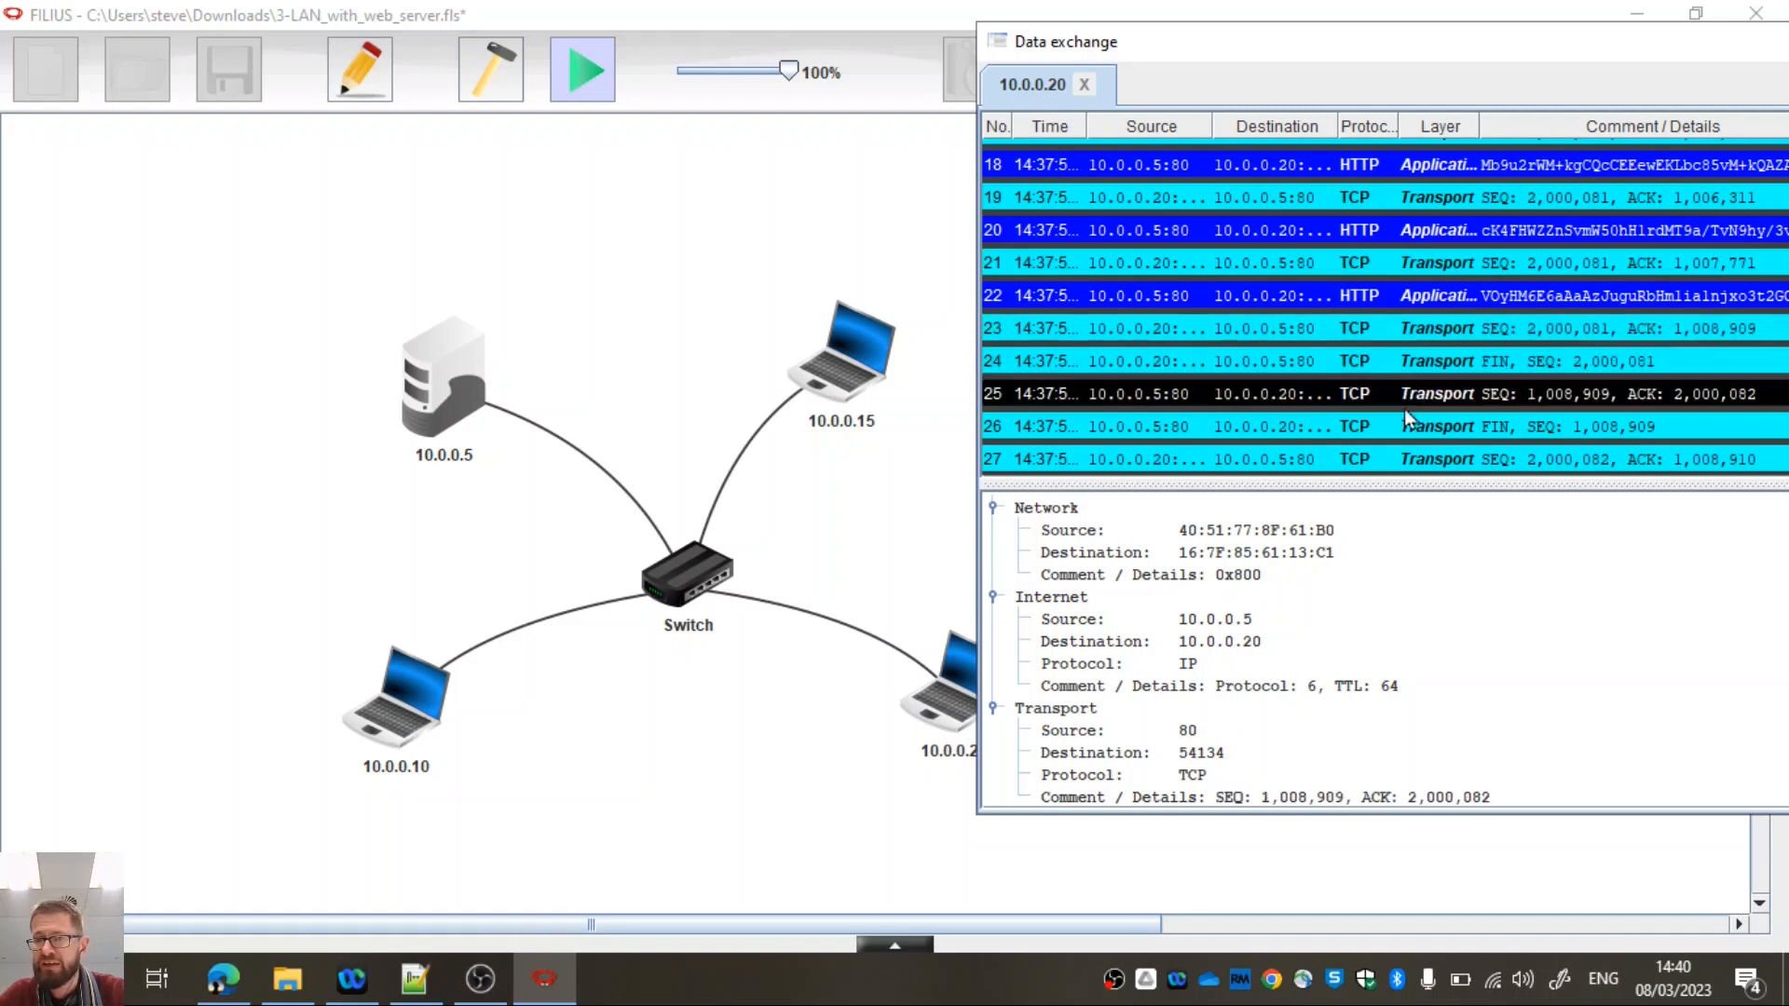
{"action": "left_click", "coordinate": [1466, 362]}
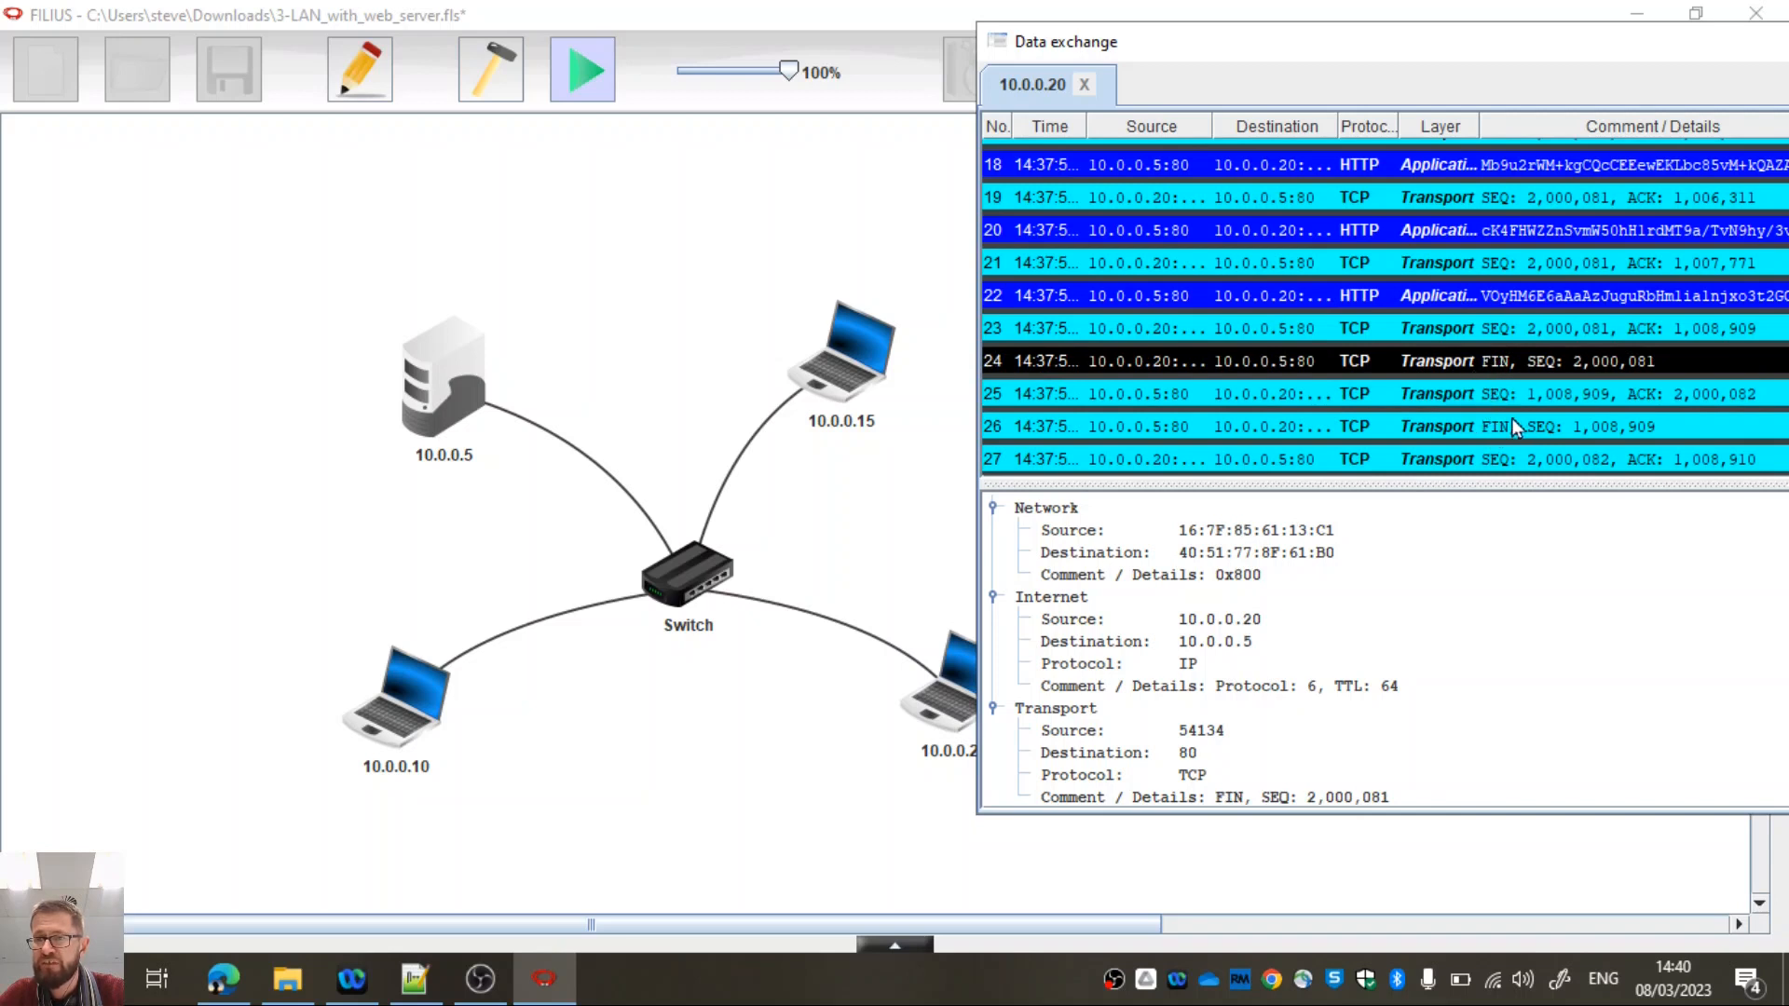
{"action": "left_click", "coordinate": [1456, 458]}
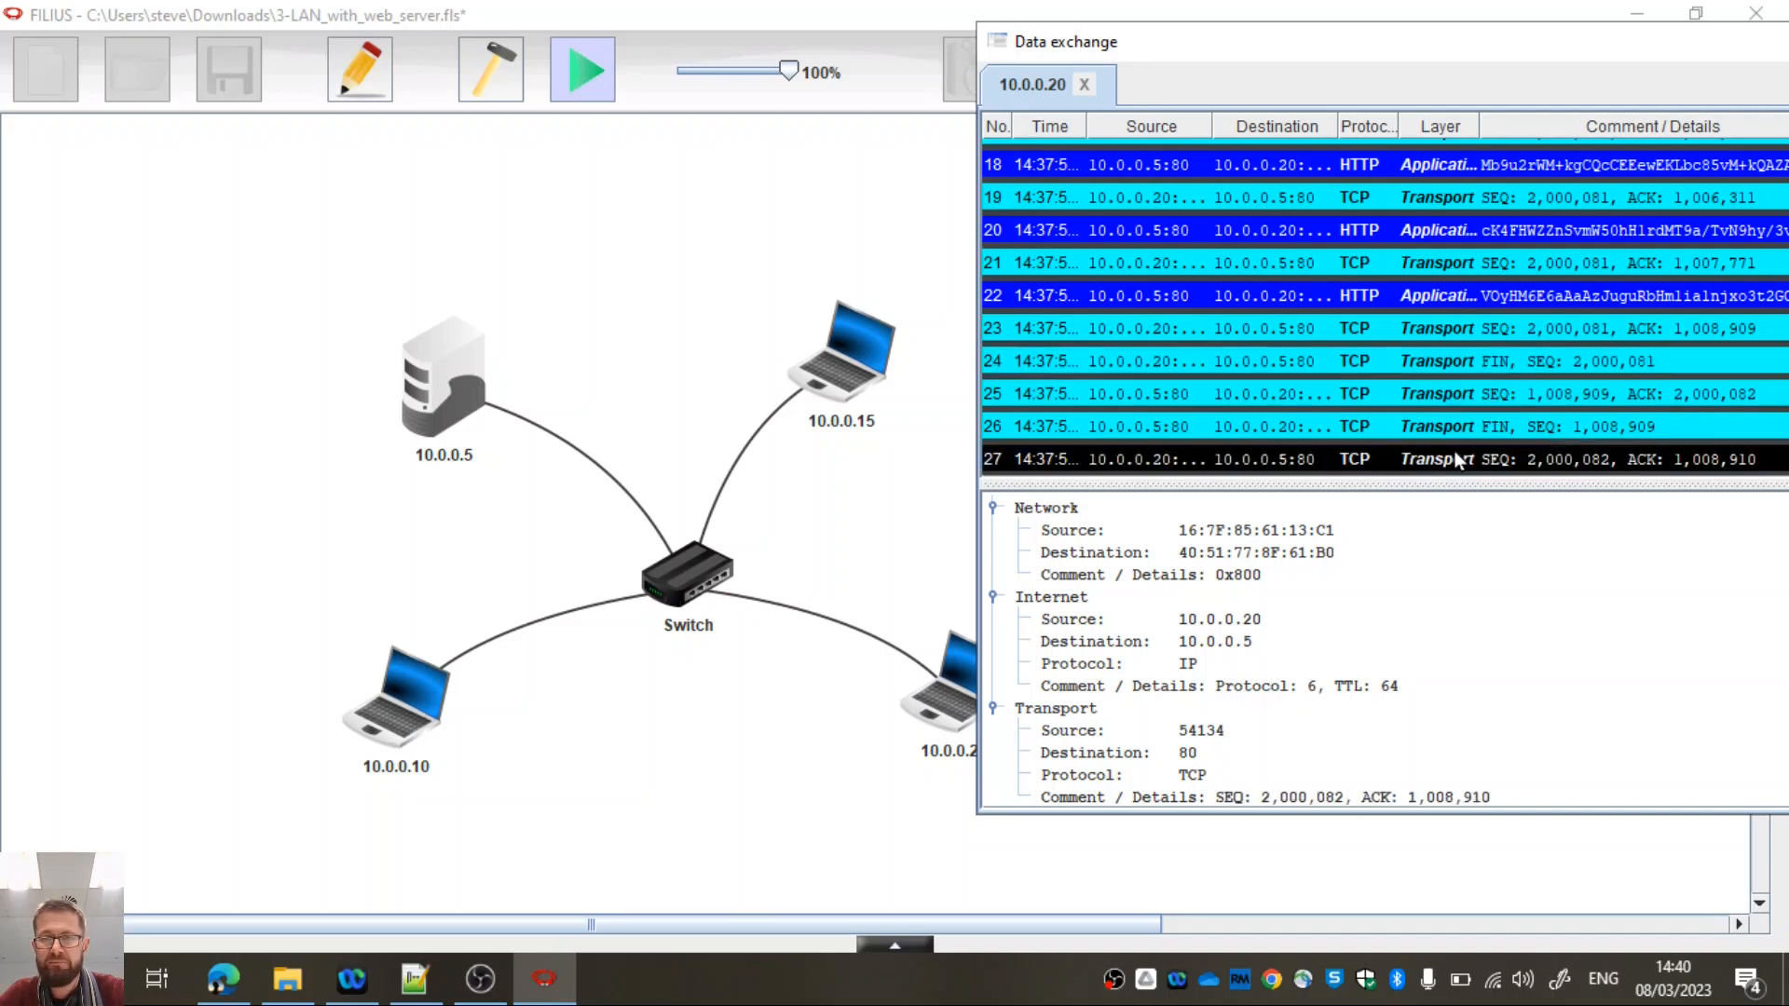
Step: Move the Data exchange window fully into view, review the whole packet list from first to last, and close the window
{"action": "left_click_drag", "start_coordinate": [1523, 39], "coordinate": [1206, 72]}
{"action": "scroll", "coordinate": [1204, 349], "scroll_direction": "up", "scroll_amount": 6}
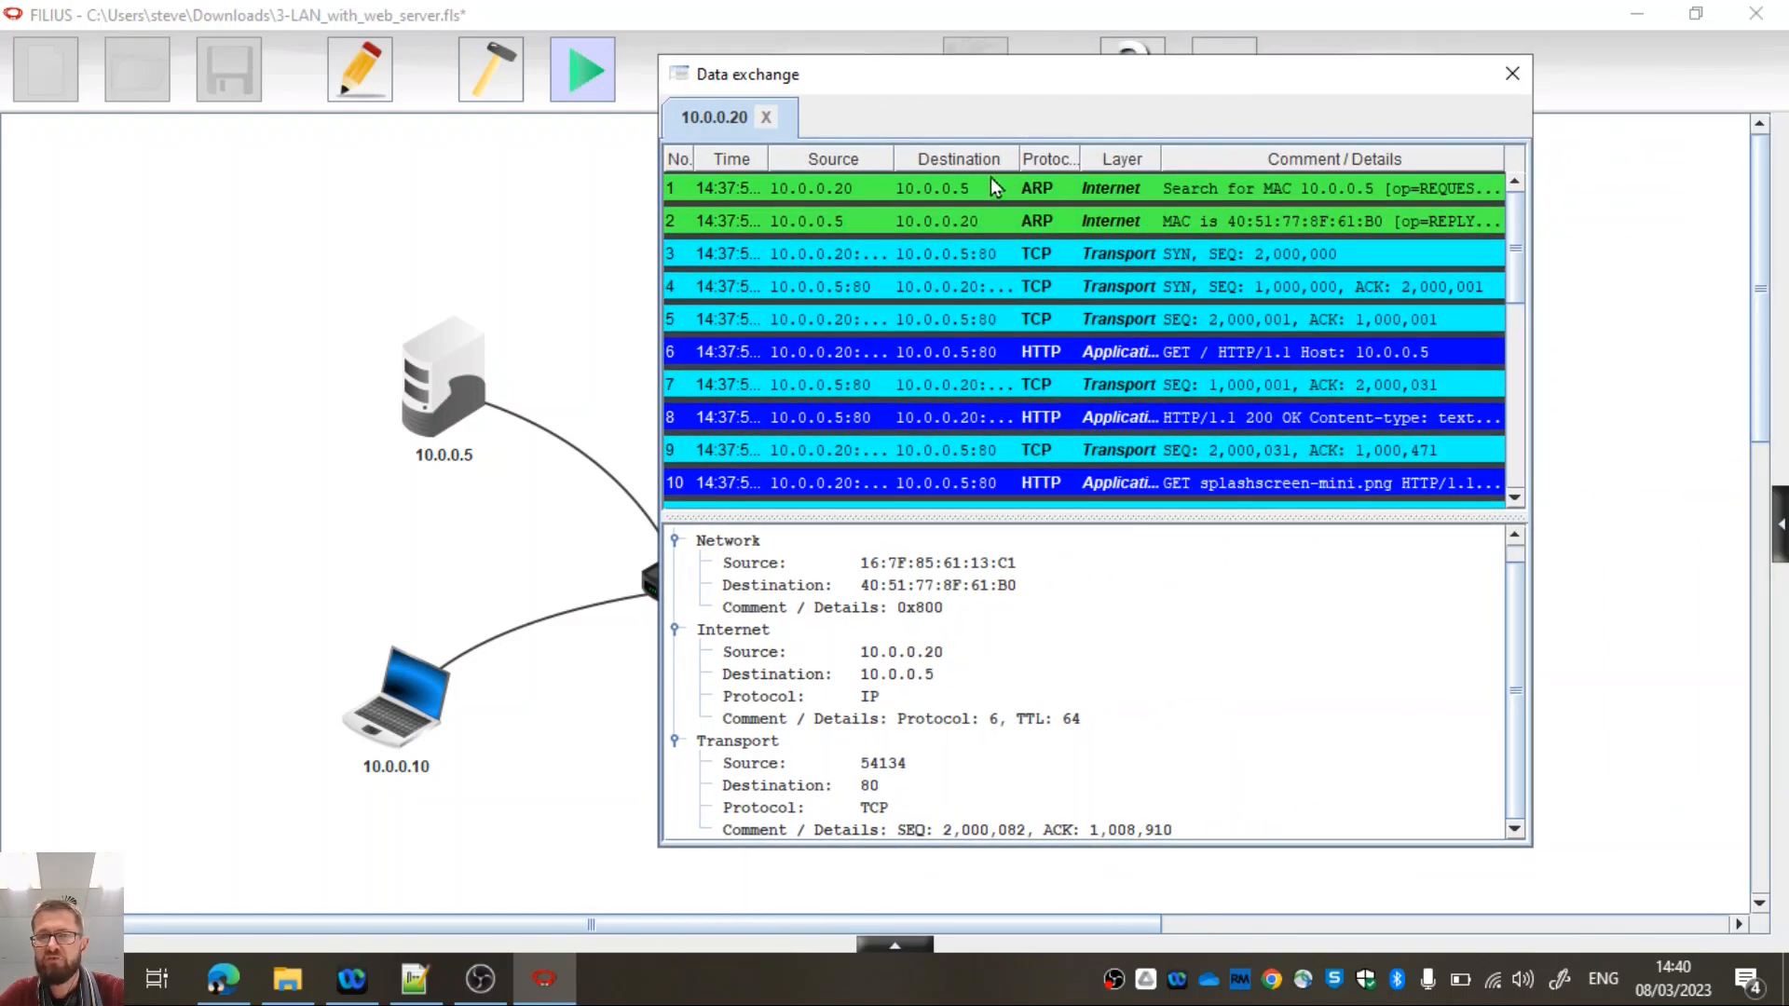
{"action": "scroll", "coordinate": [1063, 336], "scroll_direction": "down", "scroll_amount": 6}
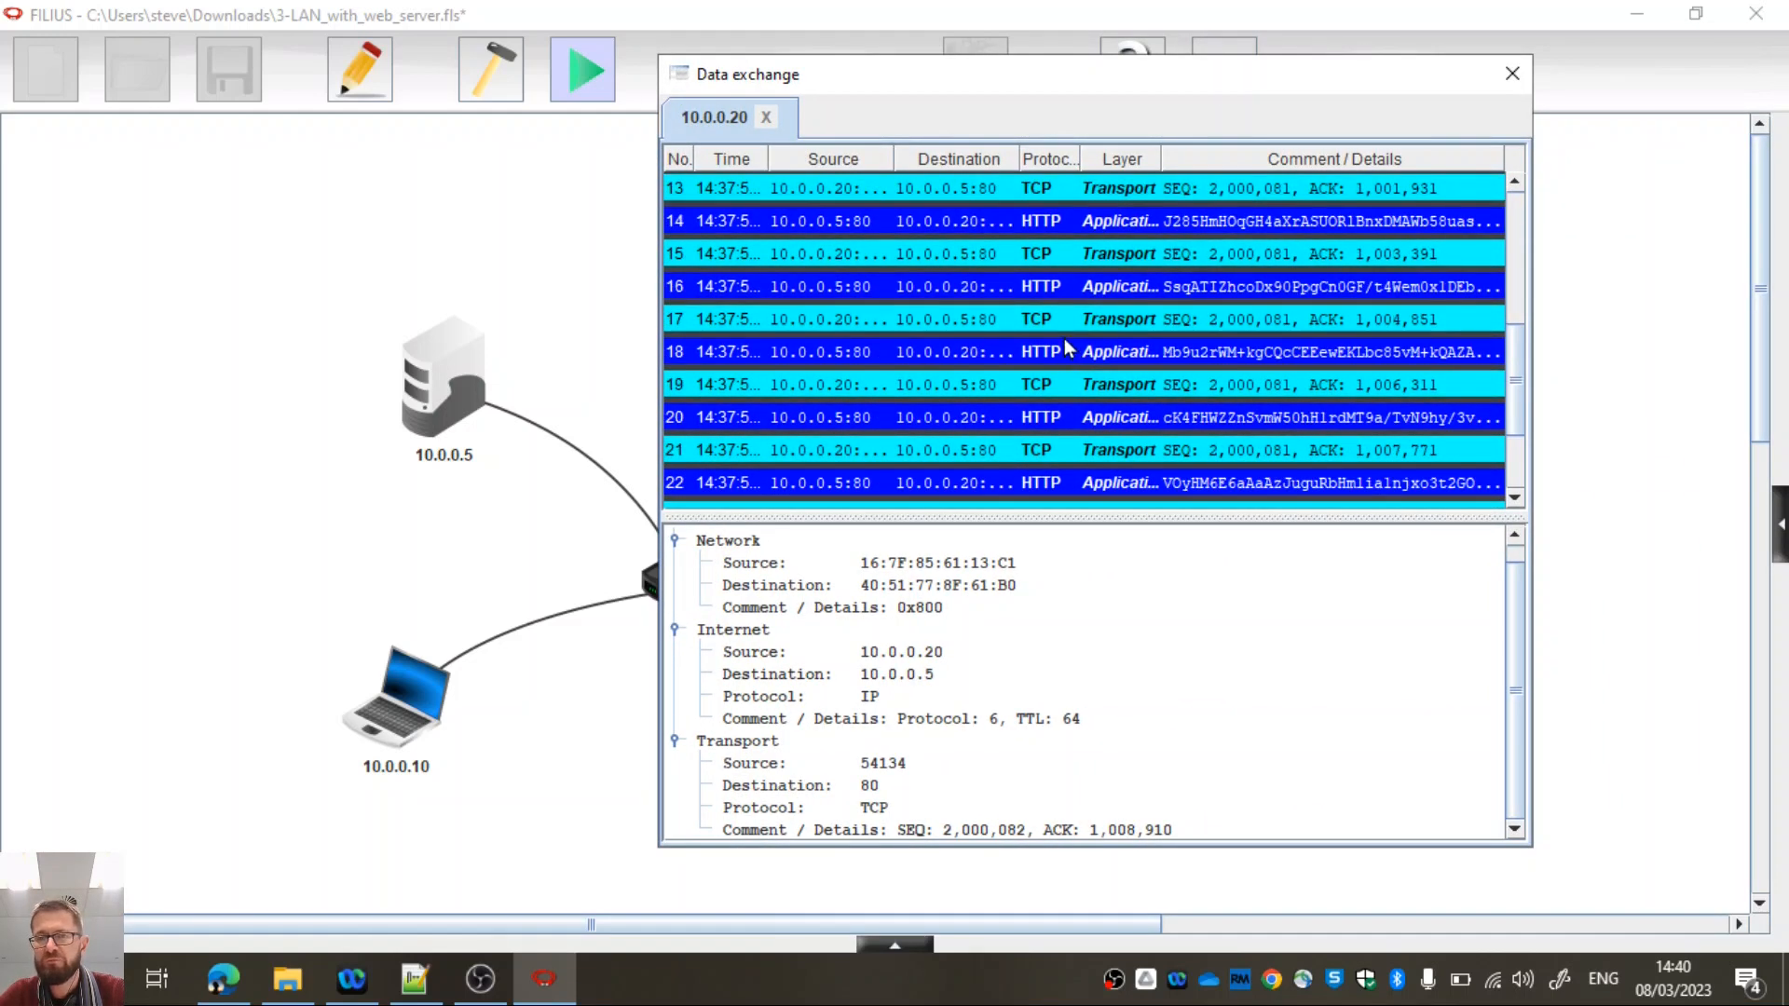
{"action": "scroll", "coordinate": [1077, 348], "scroll_direction": "up", "scroll_amount": 6}
{"action": "scroll", "coordinate": [1075, 349], "scroll_direction": "up", "scroll_amount": 1}
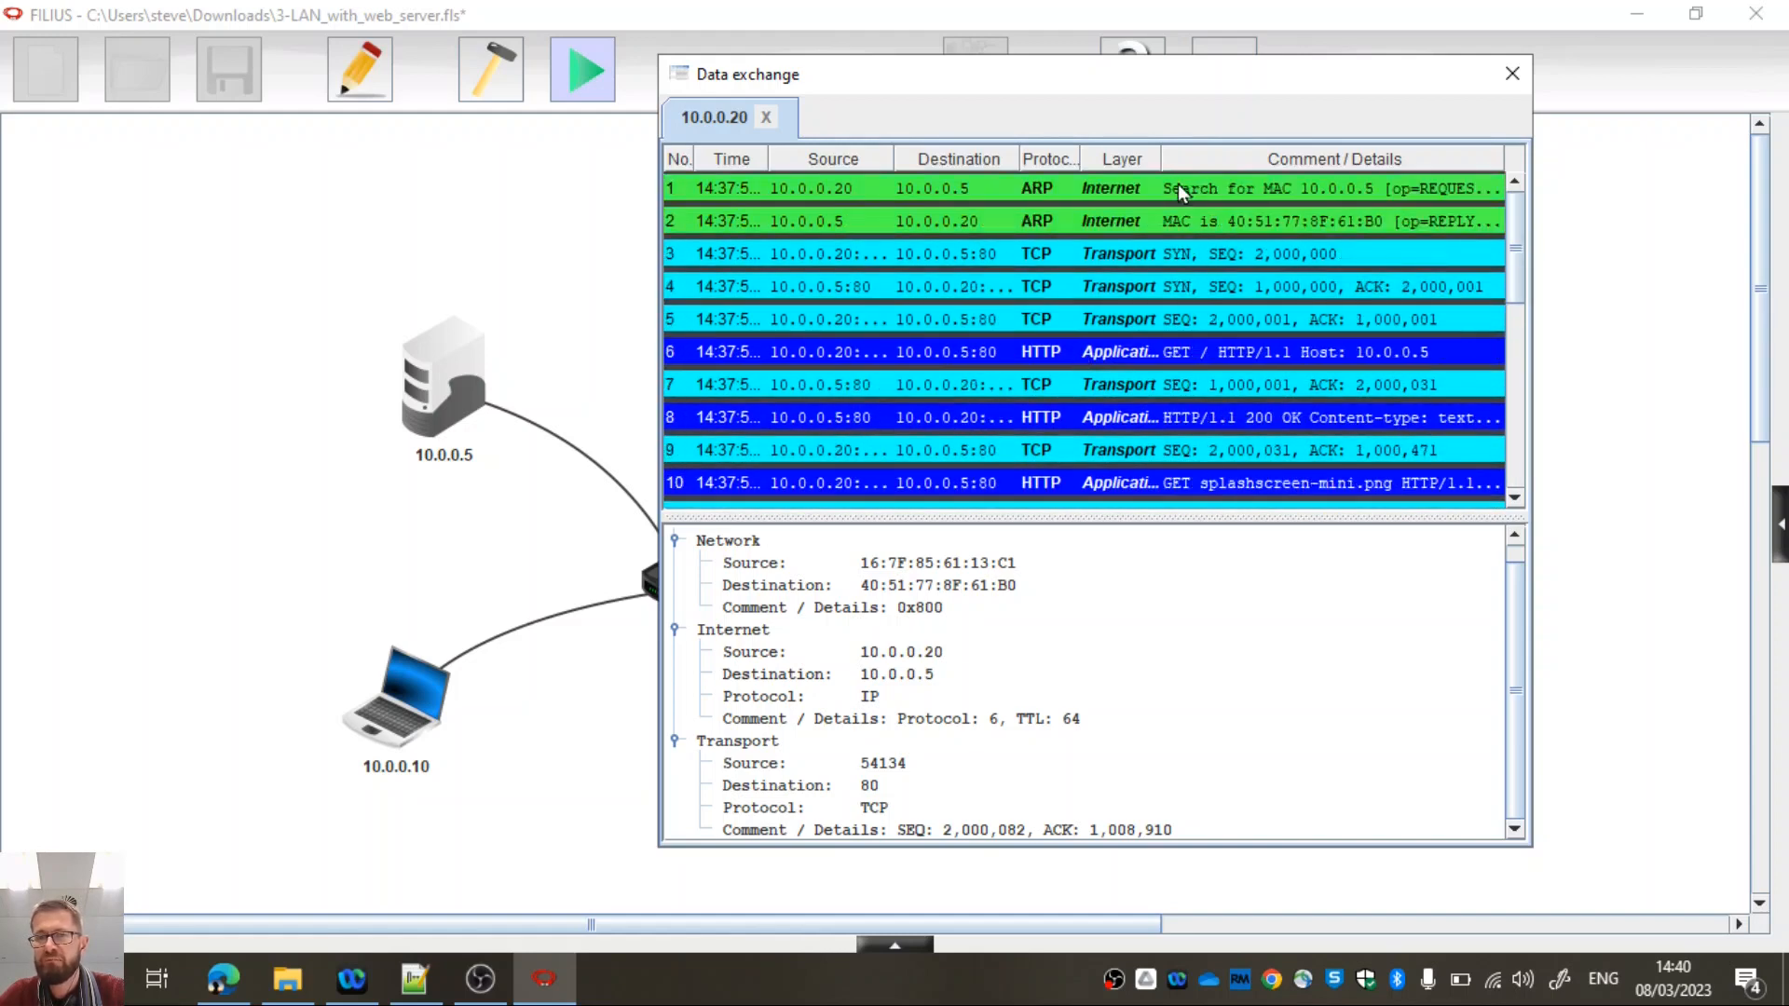
{"action": "scroll", "coordinate": [1180, 212], "scroll_direction": "down", "scroll_amount": 3}
{"action": "scroll", "coordinate": [1180, 212], "scroll_direction": "down", "scroll_amount": 3}
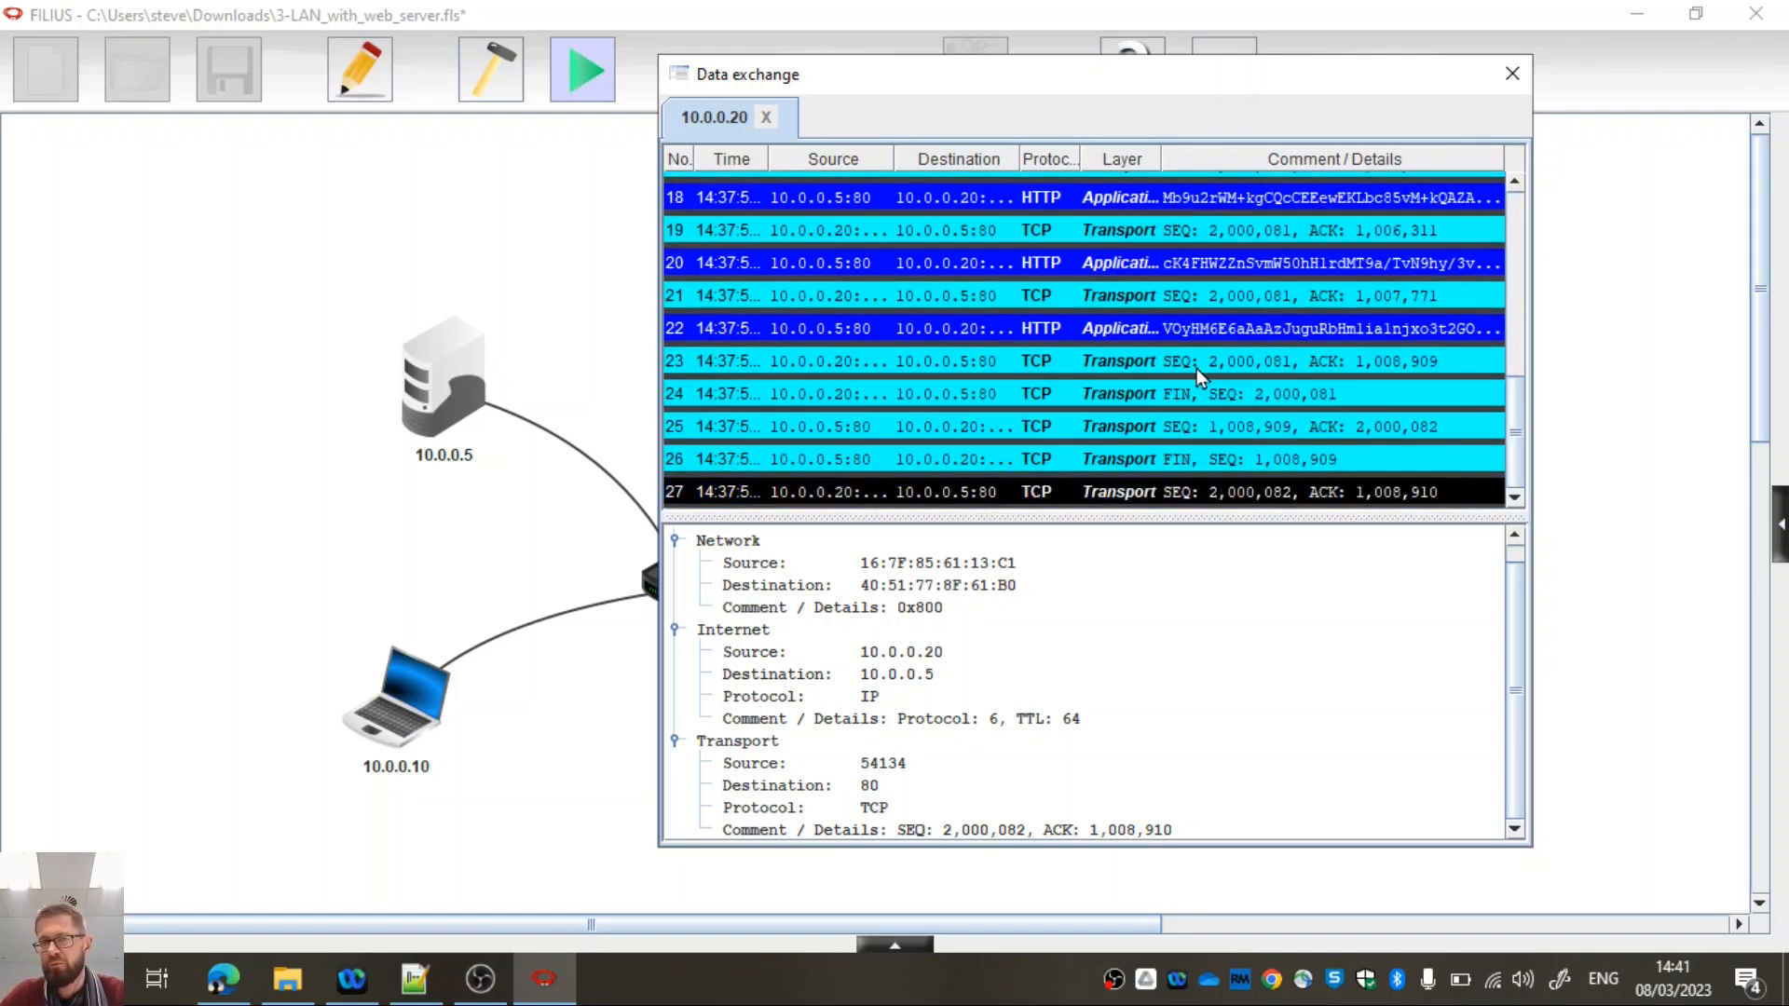
{"action": "left_click", "coordinate": [1505, 86]}
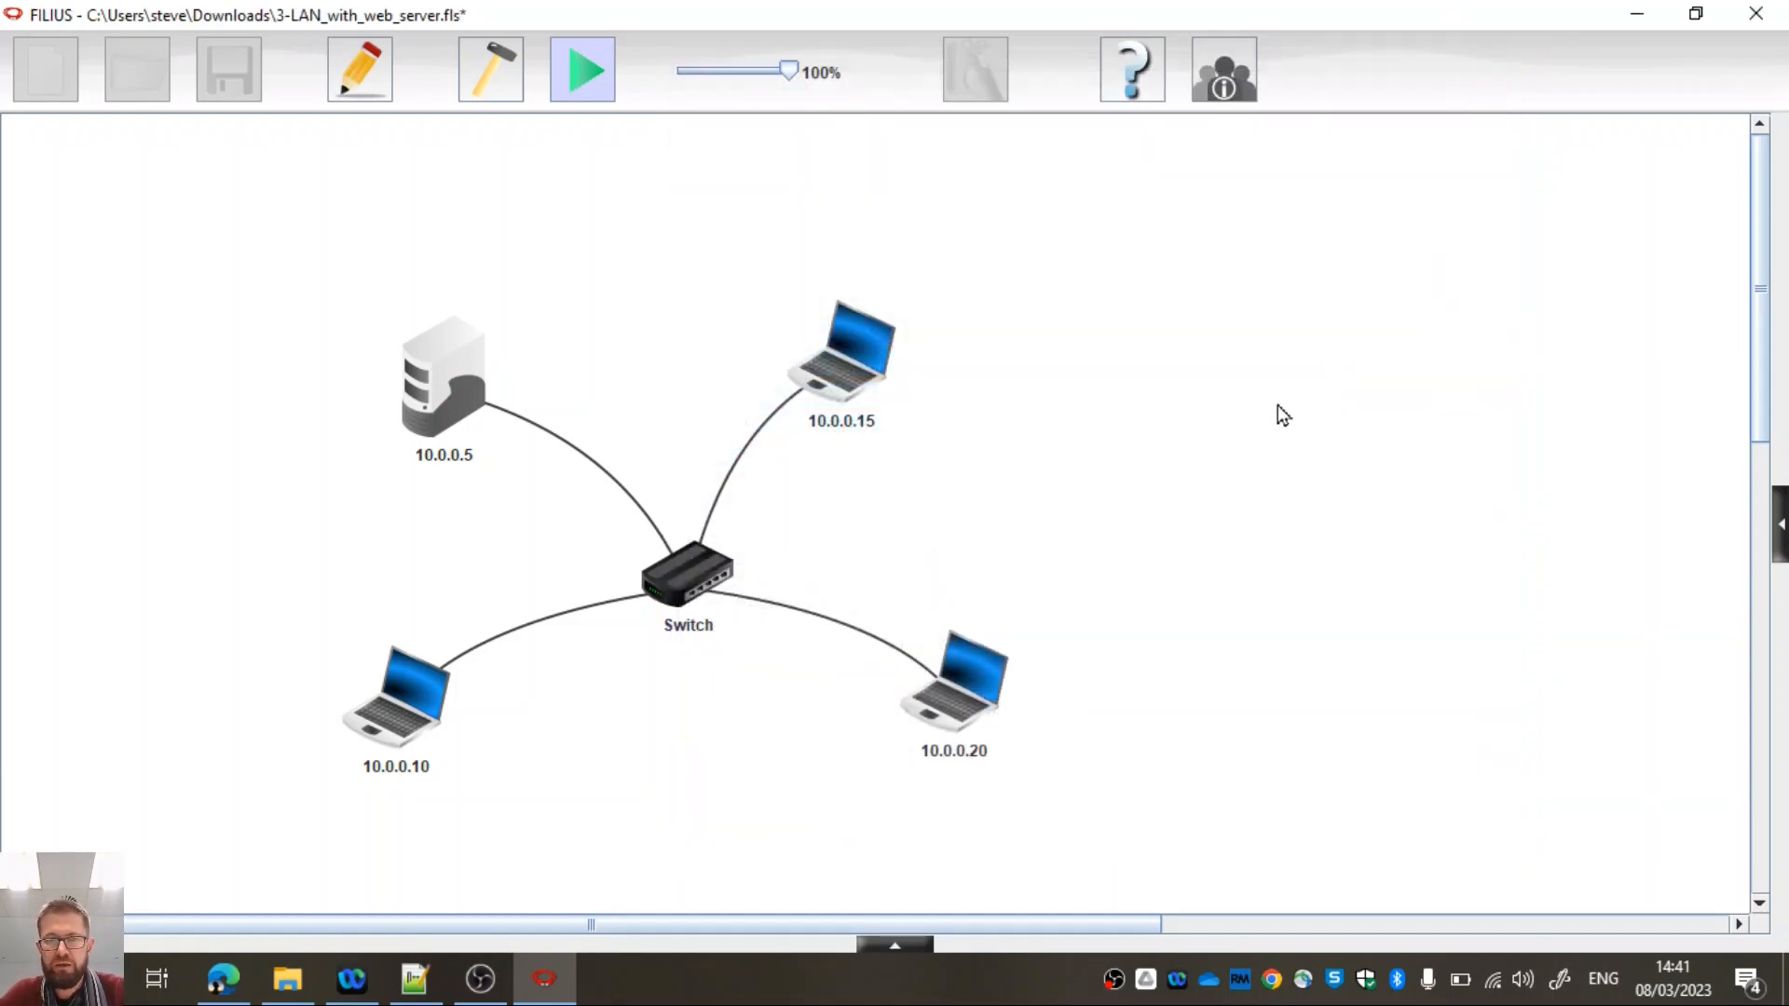
Step: Set the simulation speed to 1% and reopen 3-LAN_with_web_server.fls in design mode, discarding the current project
{"action": "left_click_drag", "start_coordinate": [790, 73], "coordinate": [676, 73]}
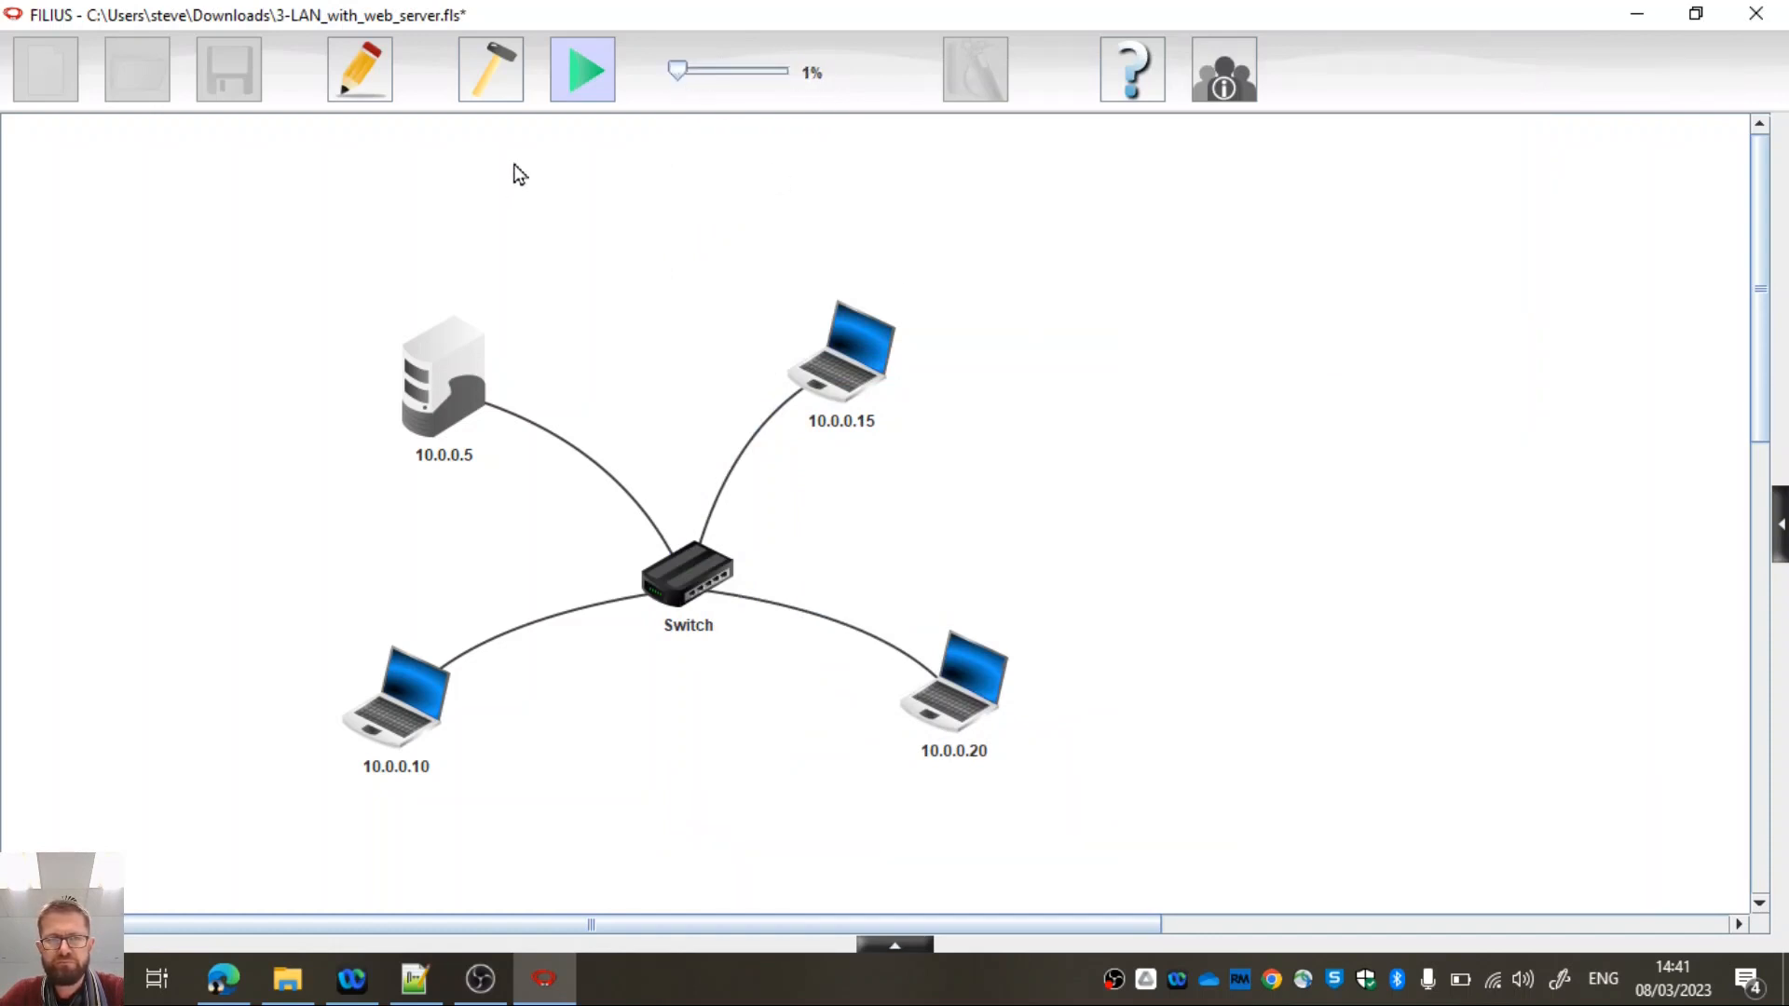
{"action": "left_click", "coordinate": [500, 69]}
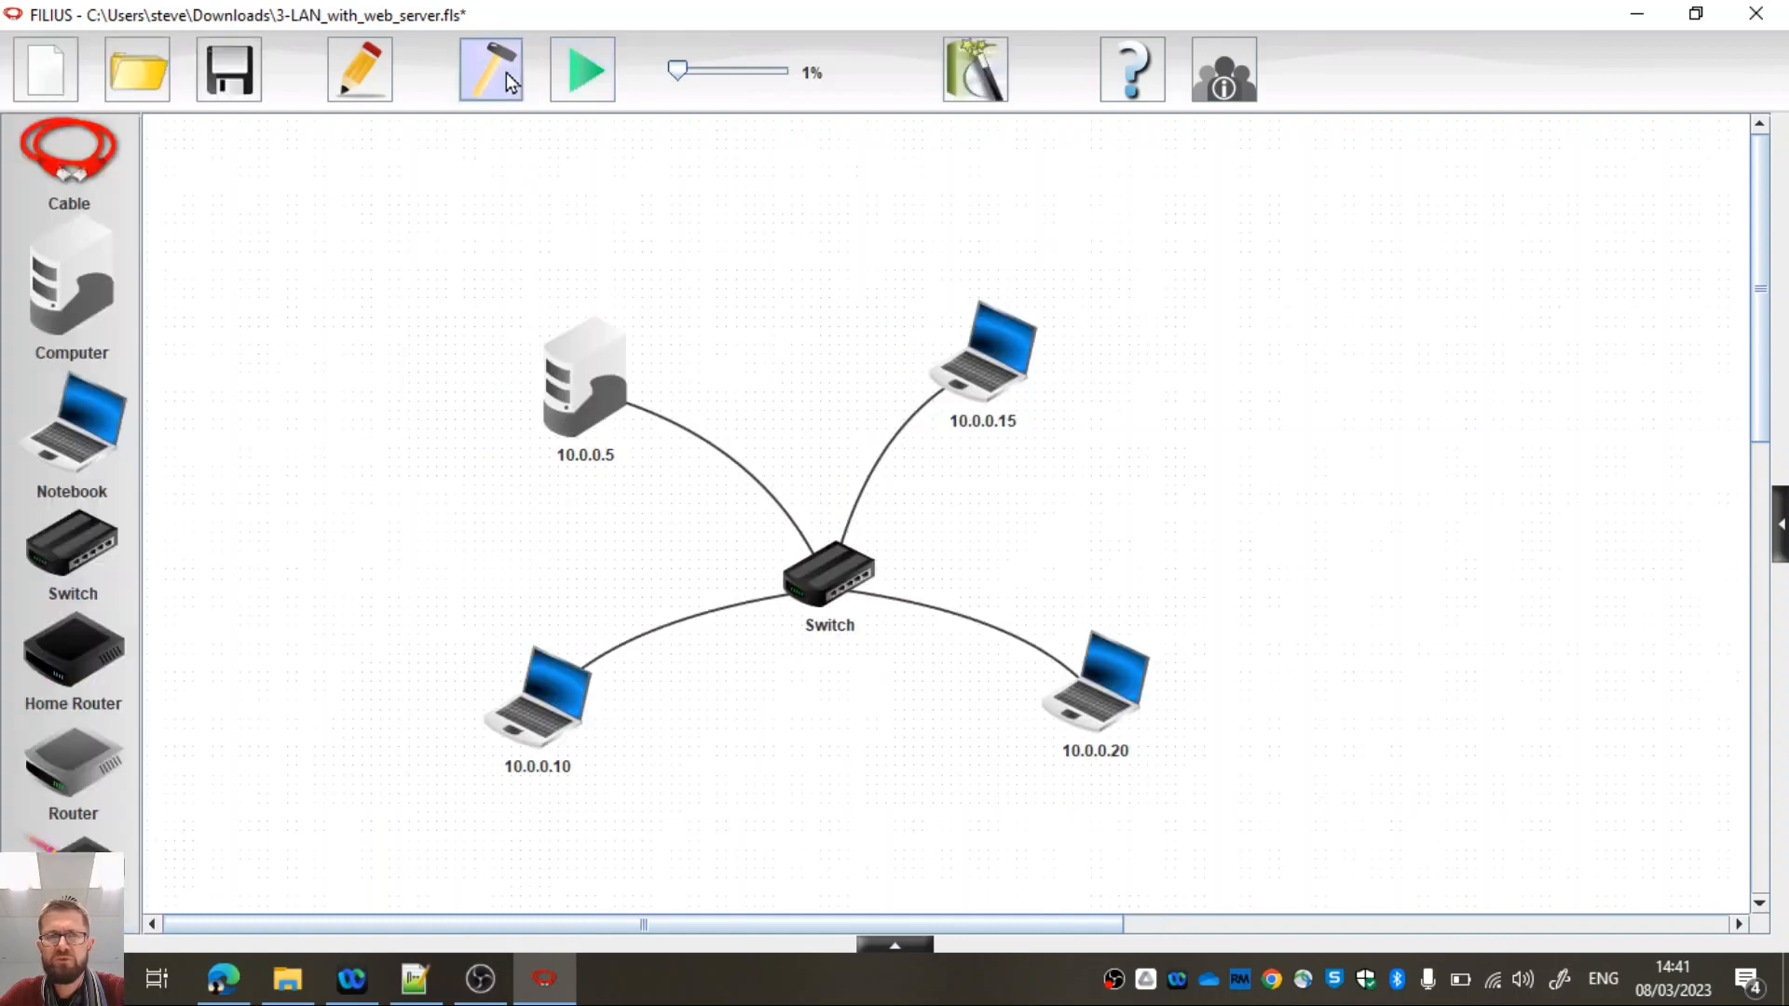
{"action": "left_click", "coordinate": [145, 78]}
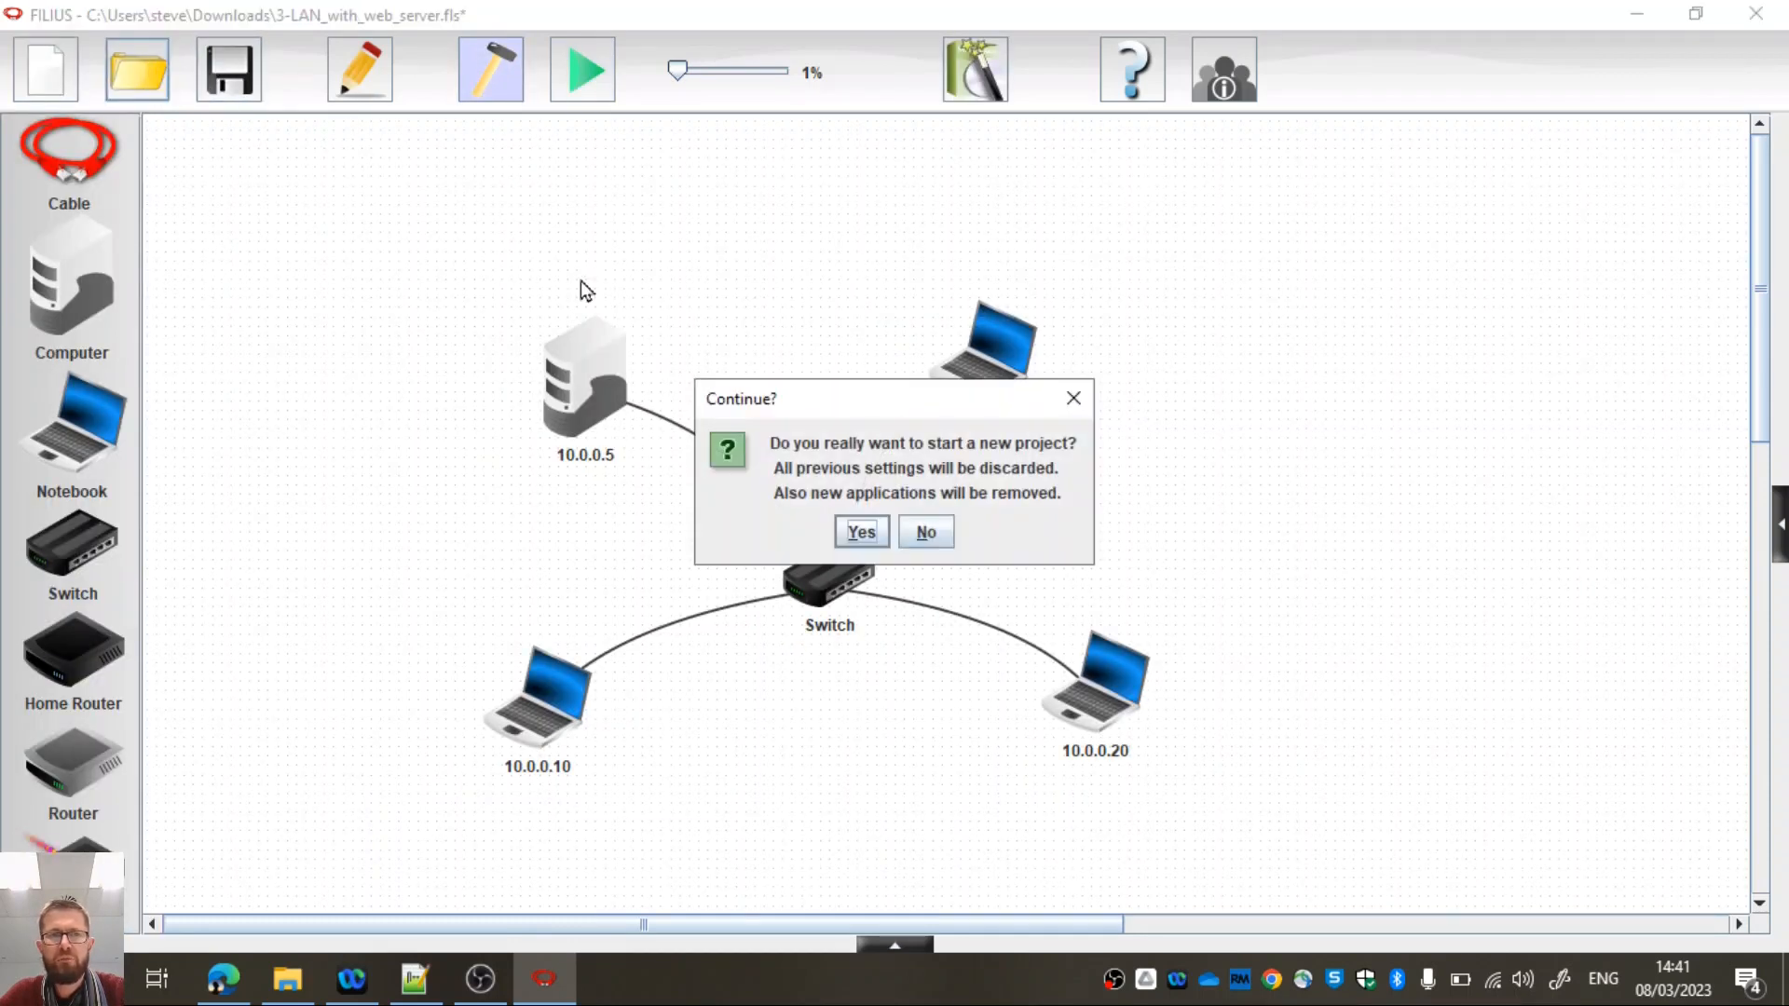
{"action": "left_click", "coordinate": [855, 532]}
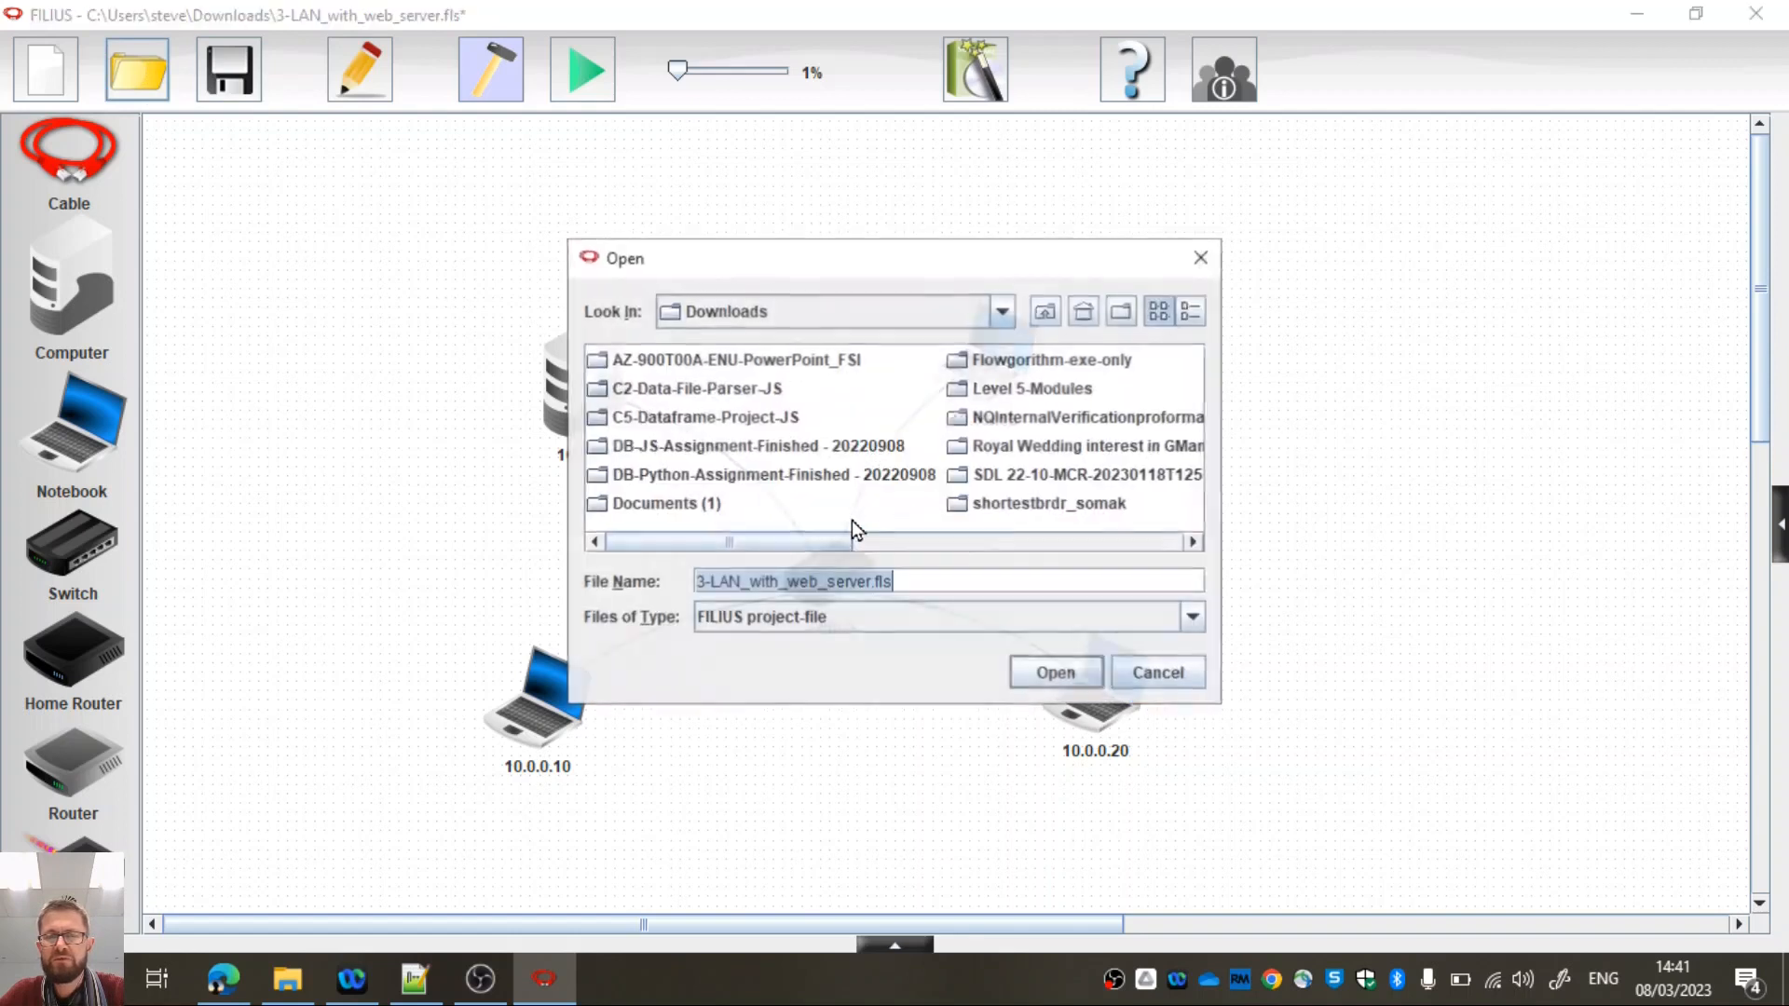
{"action": "left_click_drag", "start_coordinate": [732, 545], "coordinate": [1065, 545]}
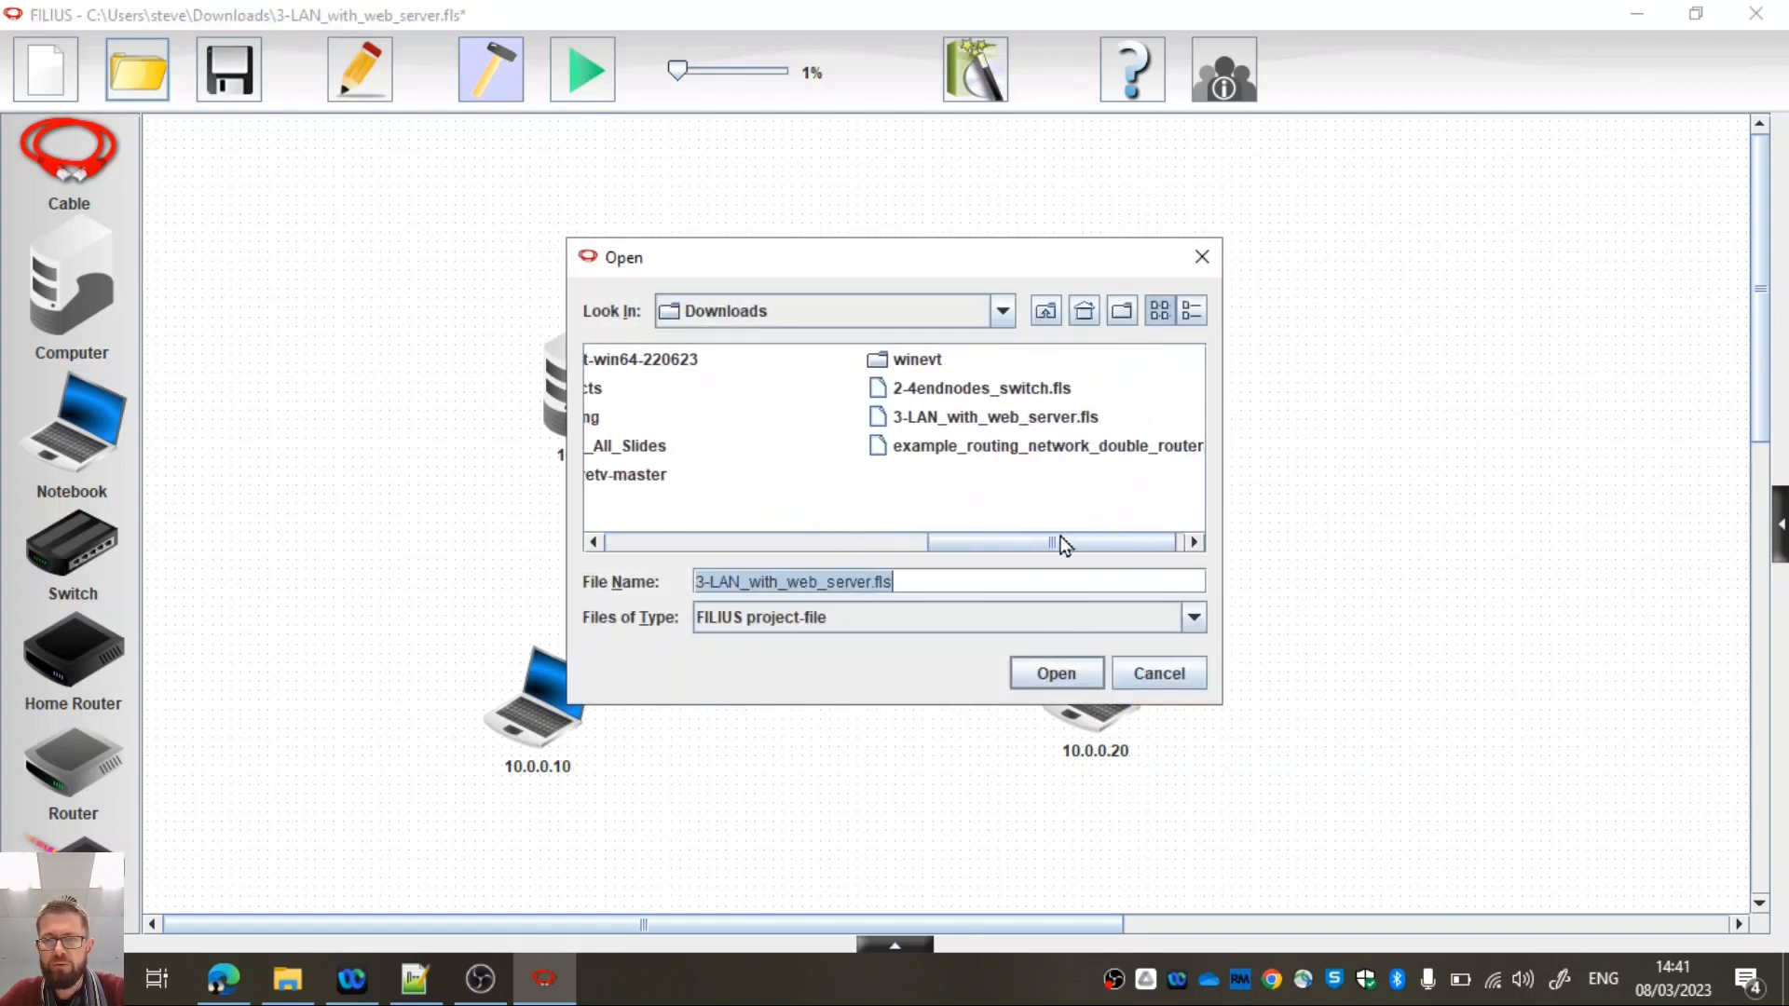
{"action": "left_click", "coordinate": [971, 423]}
{"action": "left_click", "coordinate": [1053, 672]}
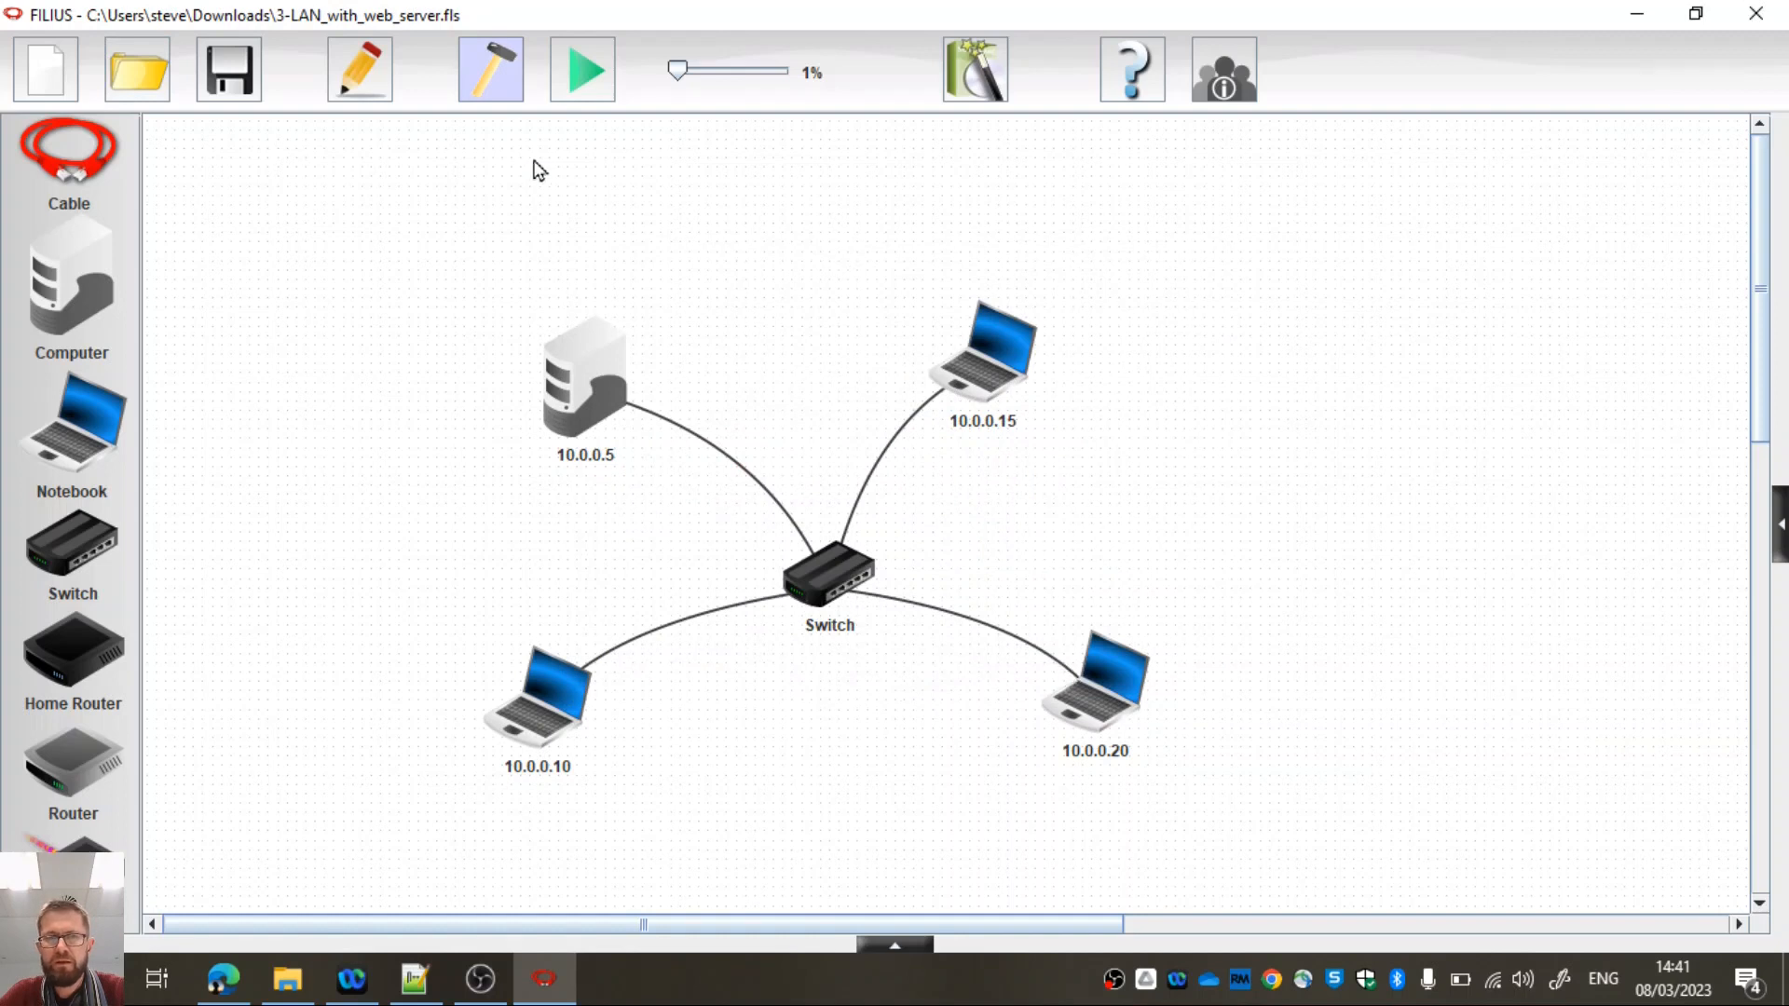
Step: Start the simulation and open the Webbrowser on notebook 10.0.0.20, with its window moved clear of the network diagram
{"action": "left_click", "coordinate": [587, 66]}
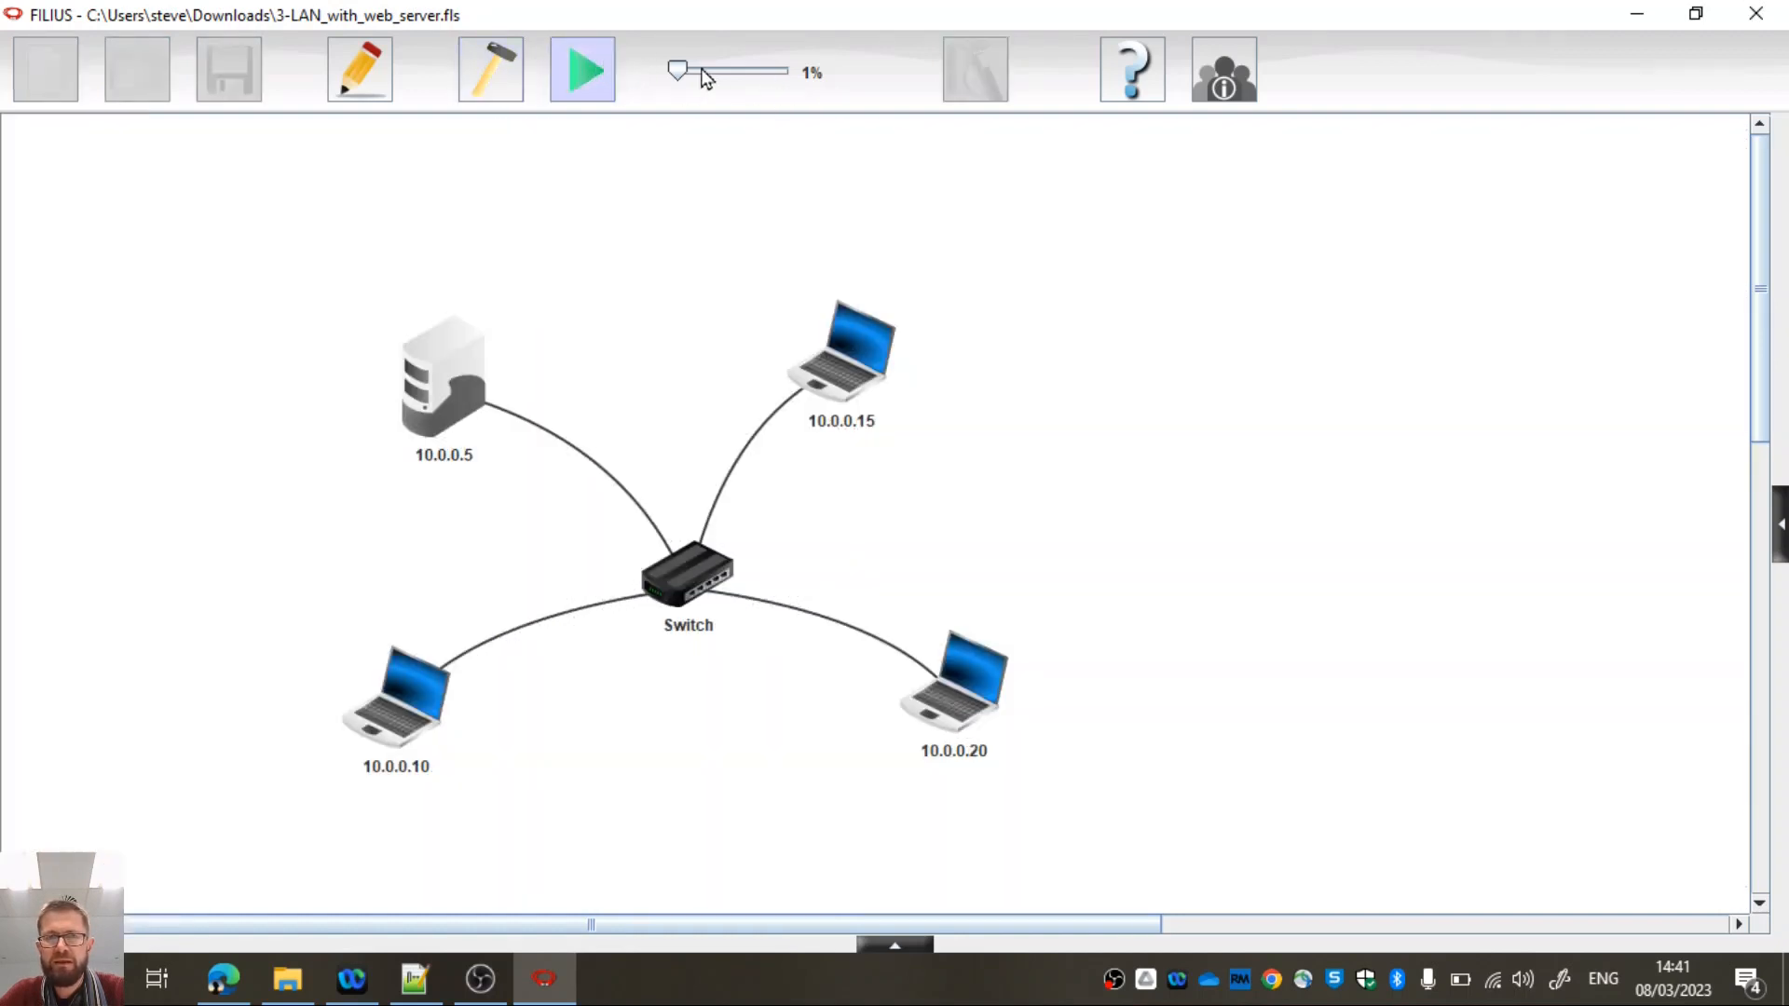
{"action": "left_click", "coordinate": [963, 699]}
{"action": "left_click_drag", "start_coordinate": [495, 103], "coordinate": [1414, 70]}
{"action": "left_click", "coordinate": [1433, 166]}
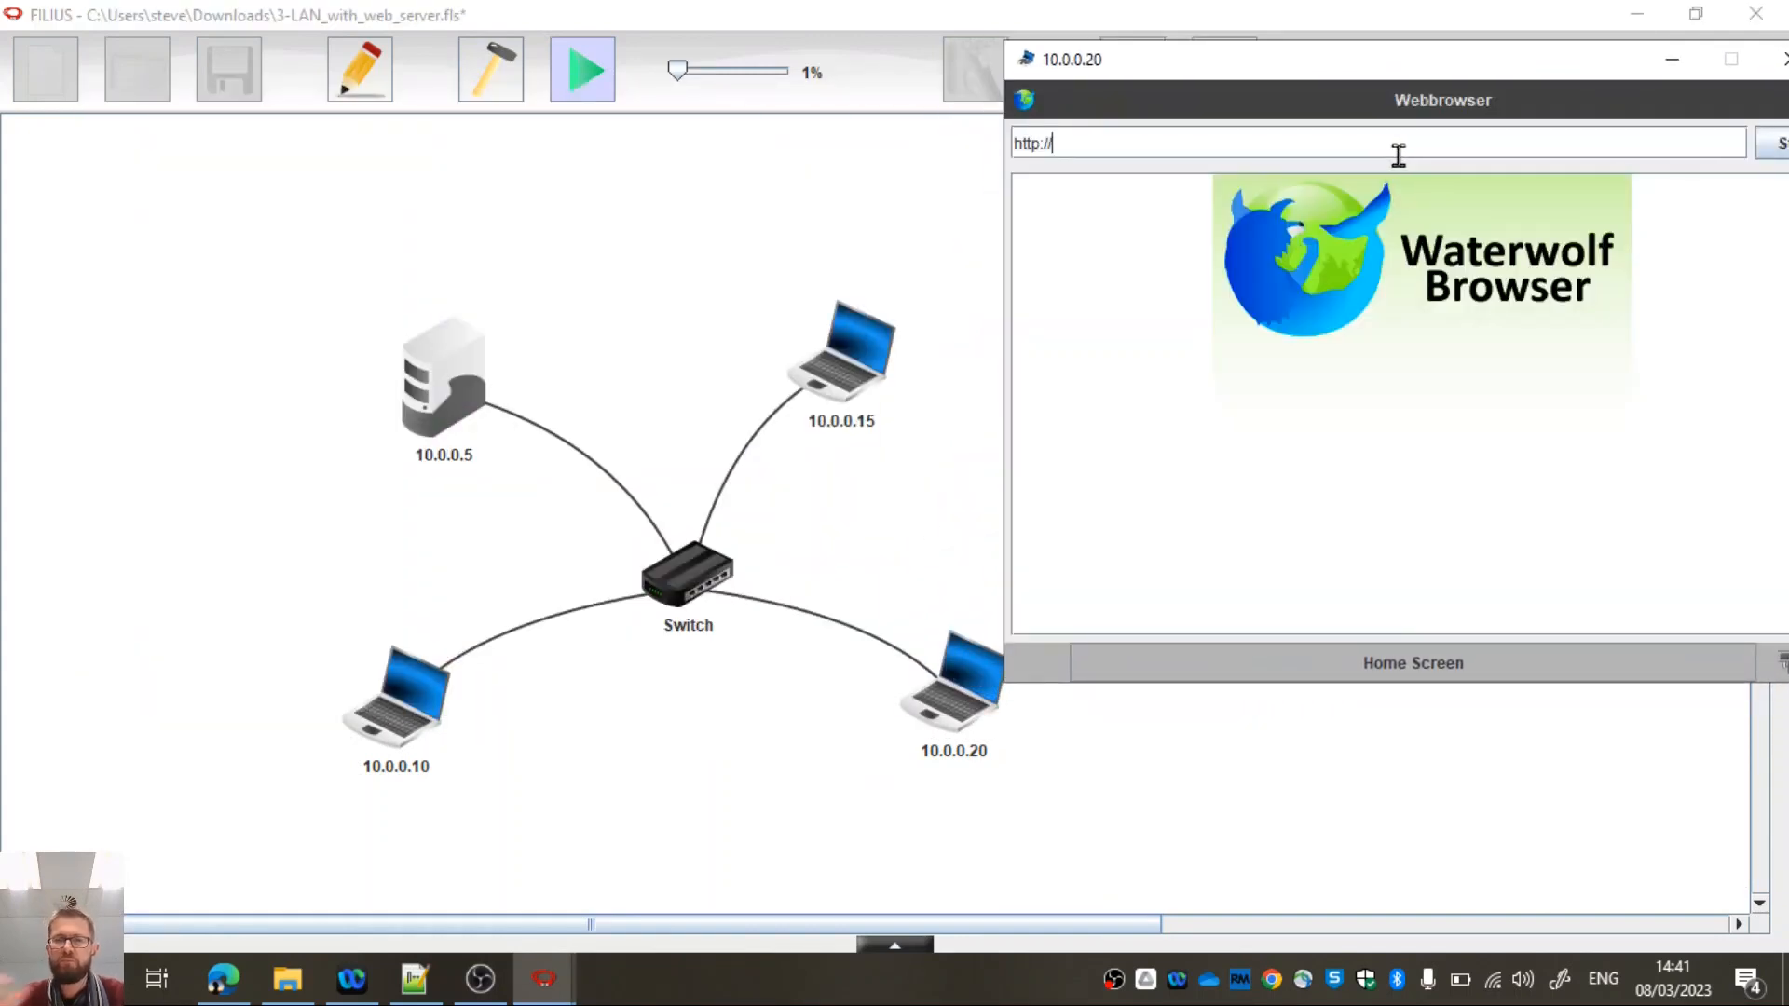
{"action": "left_click", "coordinate": [1398, 155]}
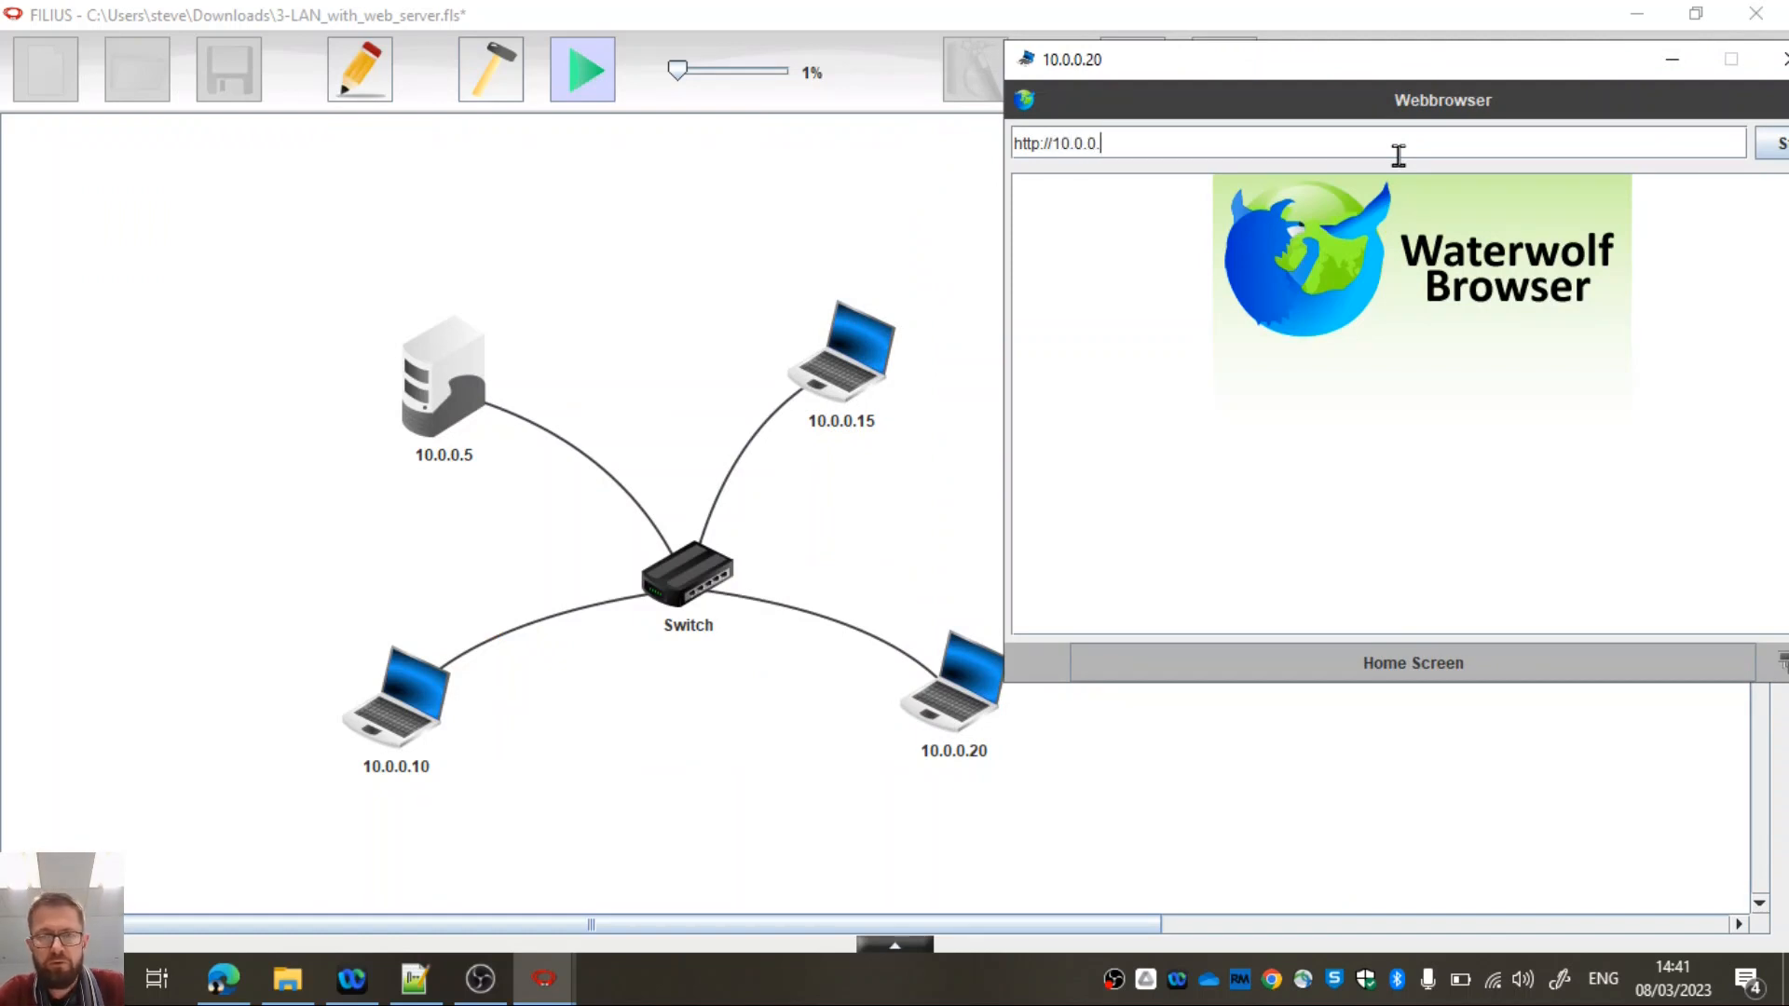
{"action": "type", "text": "10.0.0.5"}
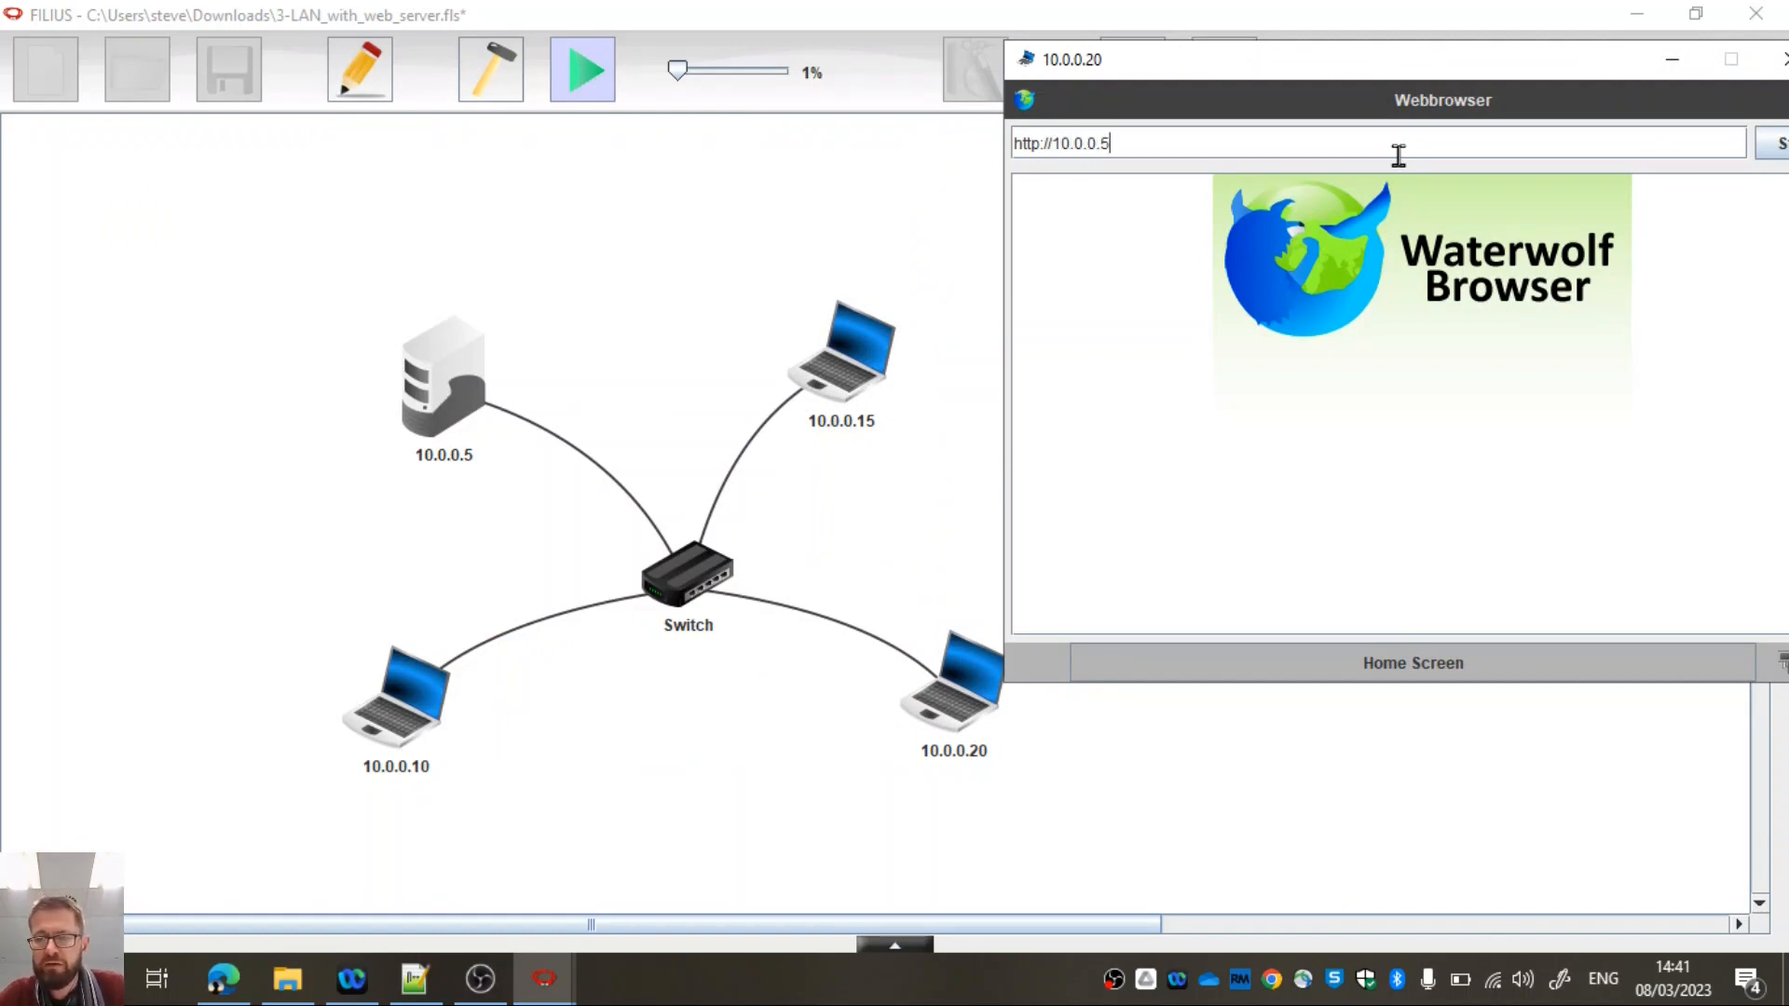
{"action": "key", "text": "Return"}
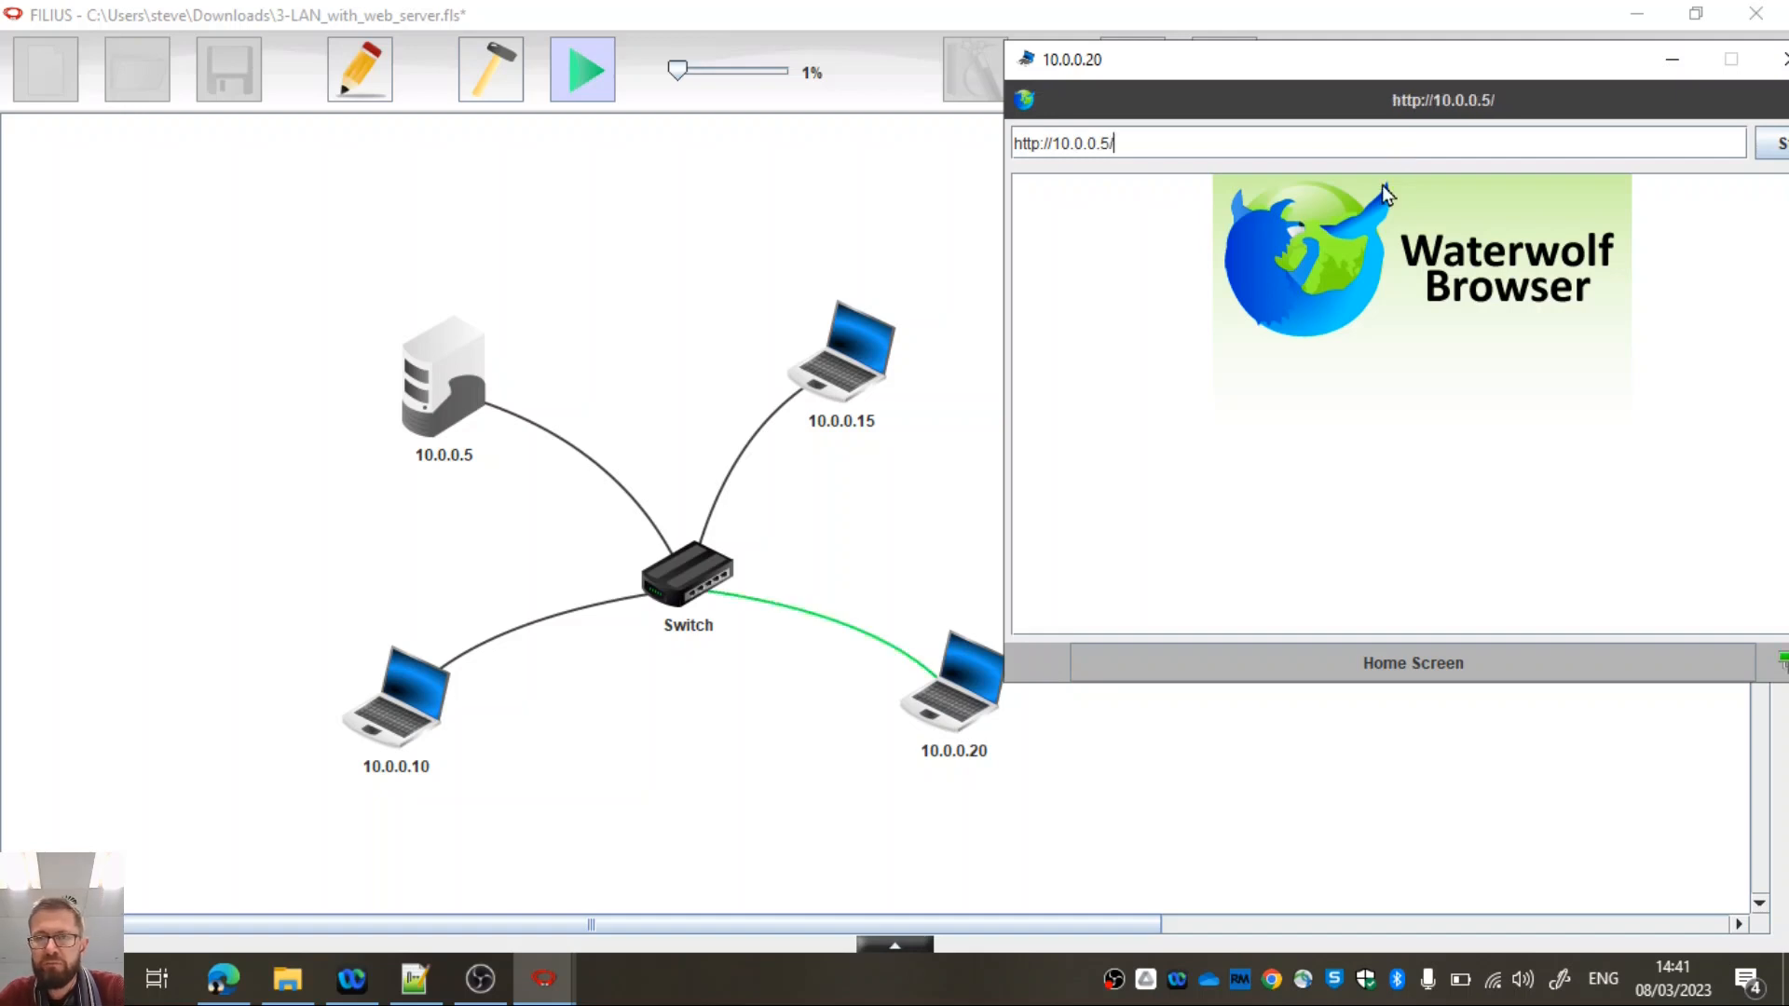
Step: Open the Command Line on notebook 10.0.0.20 and run netstat twice during the page request to check the TCP connection's state
{"action": "left_click_drag", "start_coordinate": [1307, 67], "coordinate": [1292, 27]}
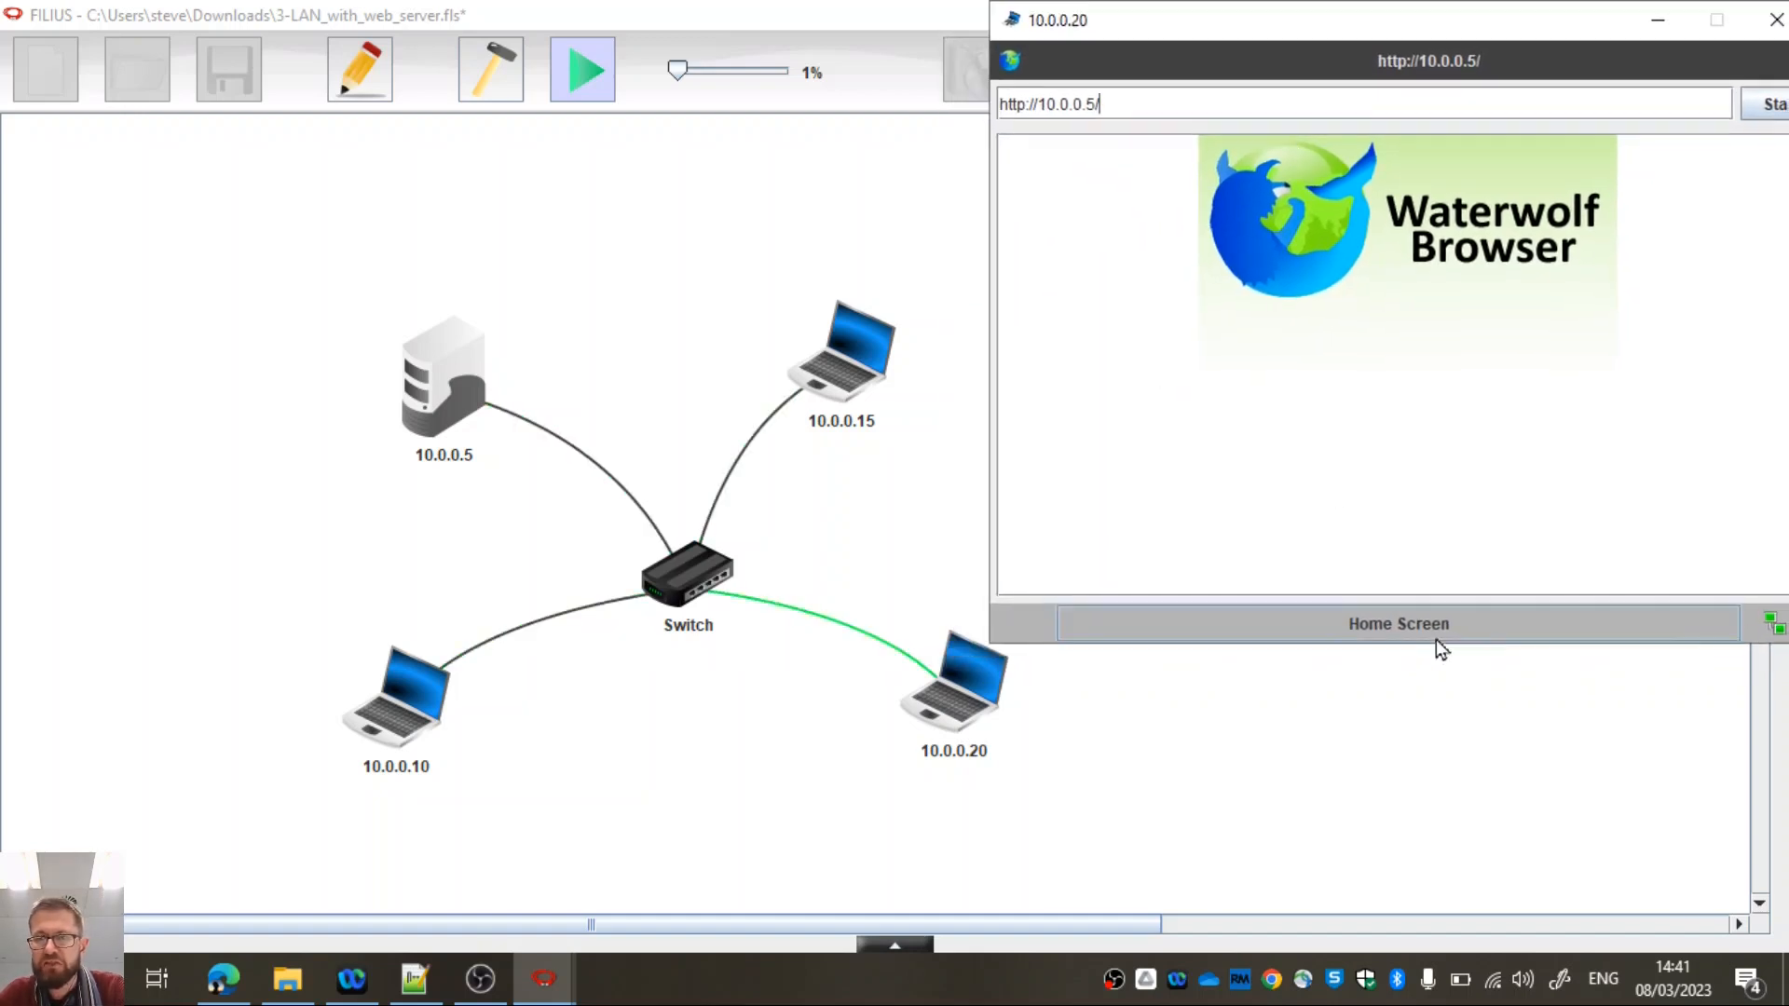
{"action": "left_click", "coordinate": [1636, 627]}
{"action": "left_click", "coordinate": [1238, 91]}
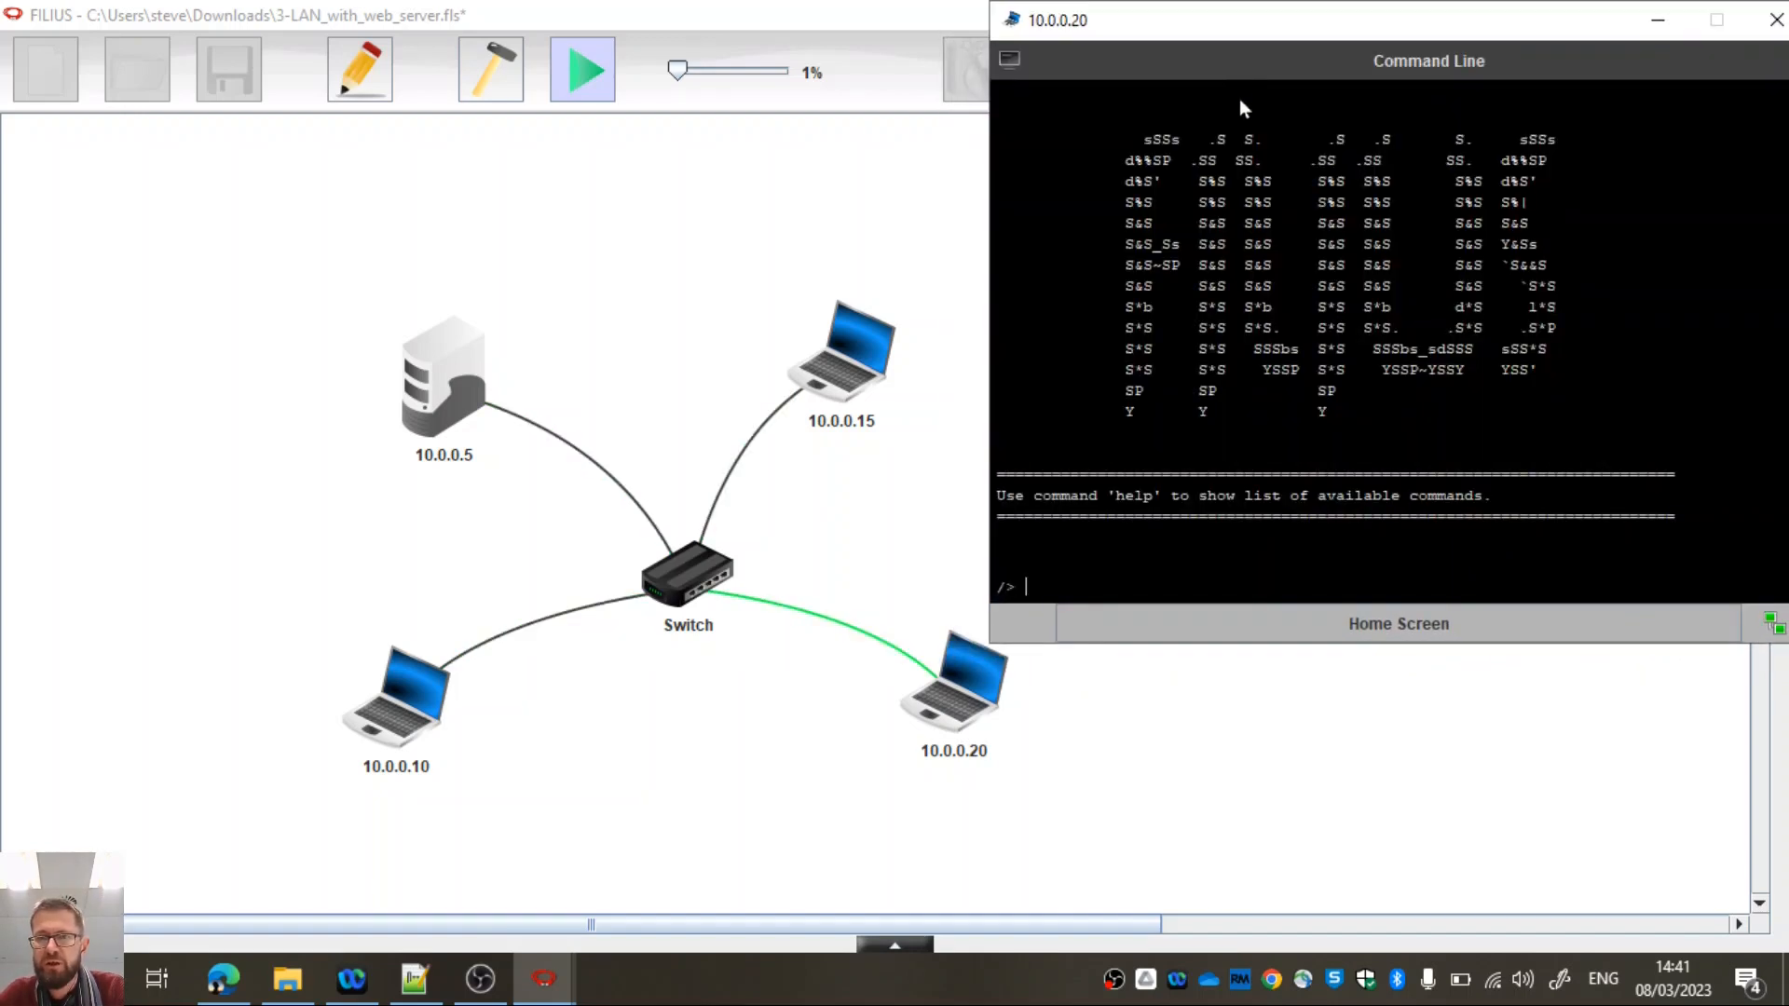
{"action": "type", "text": "net"}
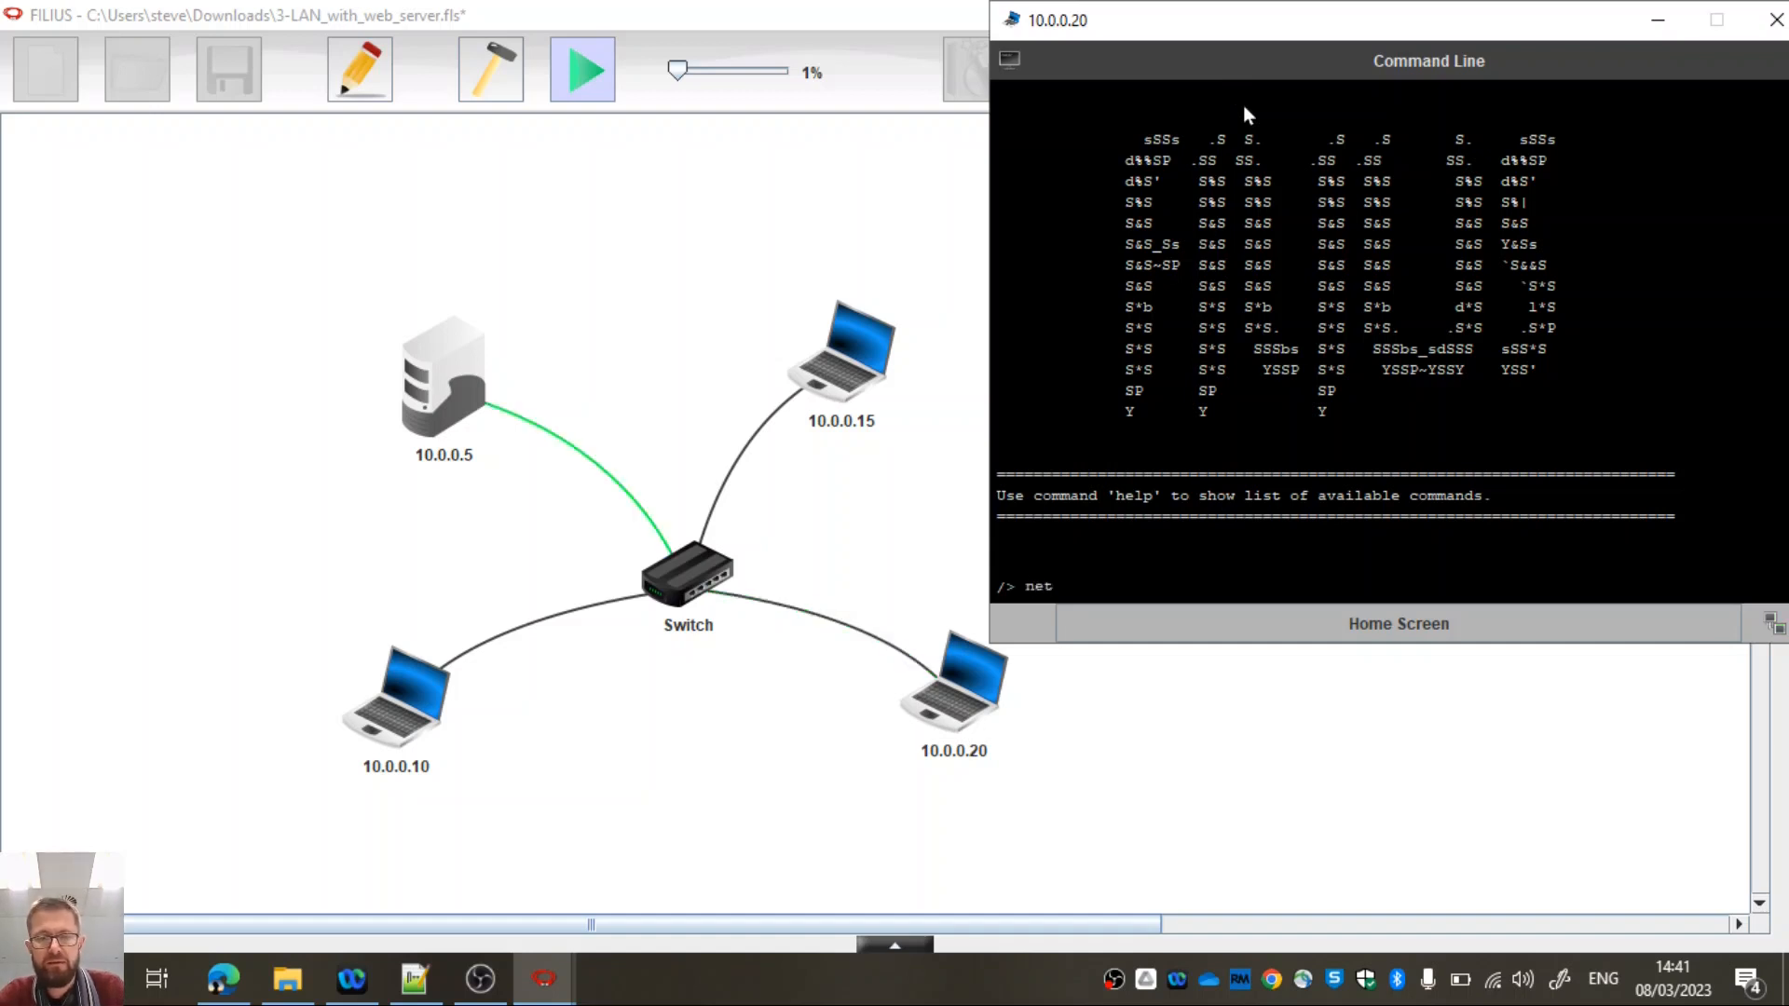
{"action": "type", "text": "stat"}
{"action": "key", "text": "Return"}
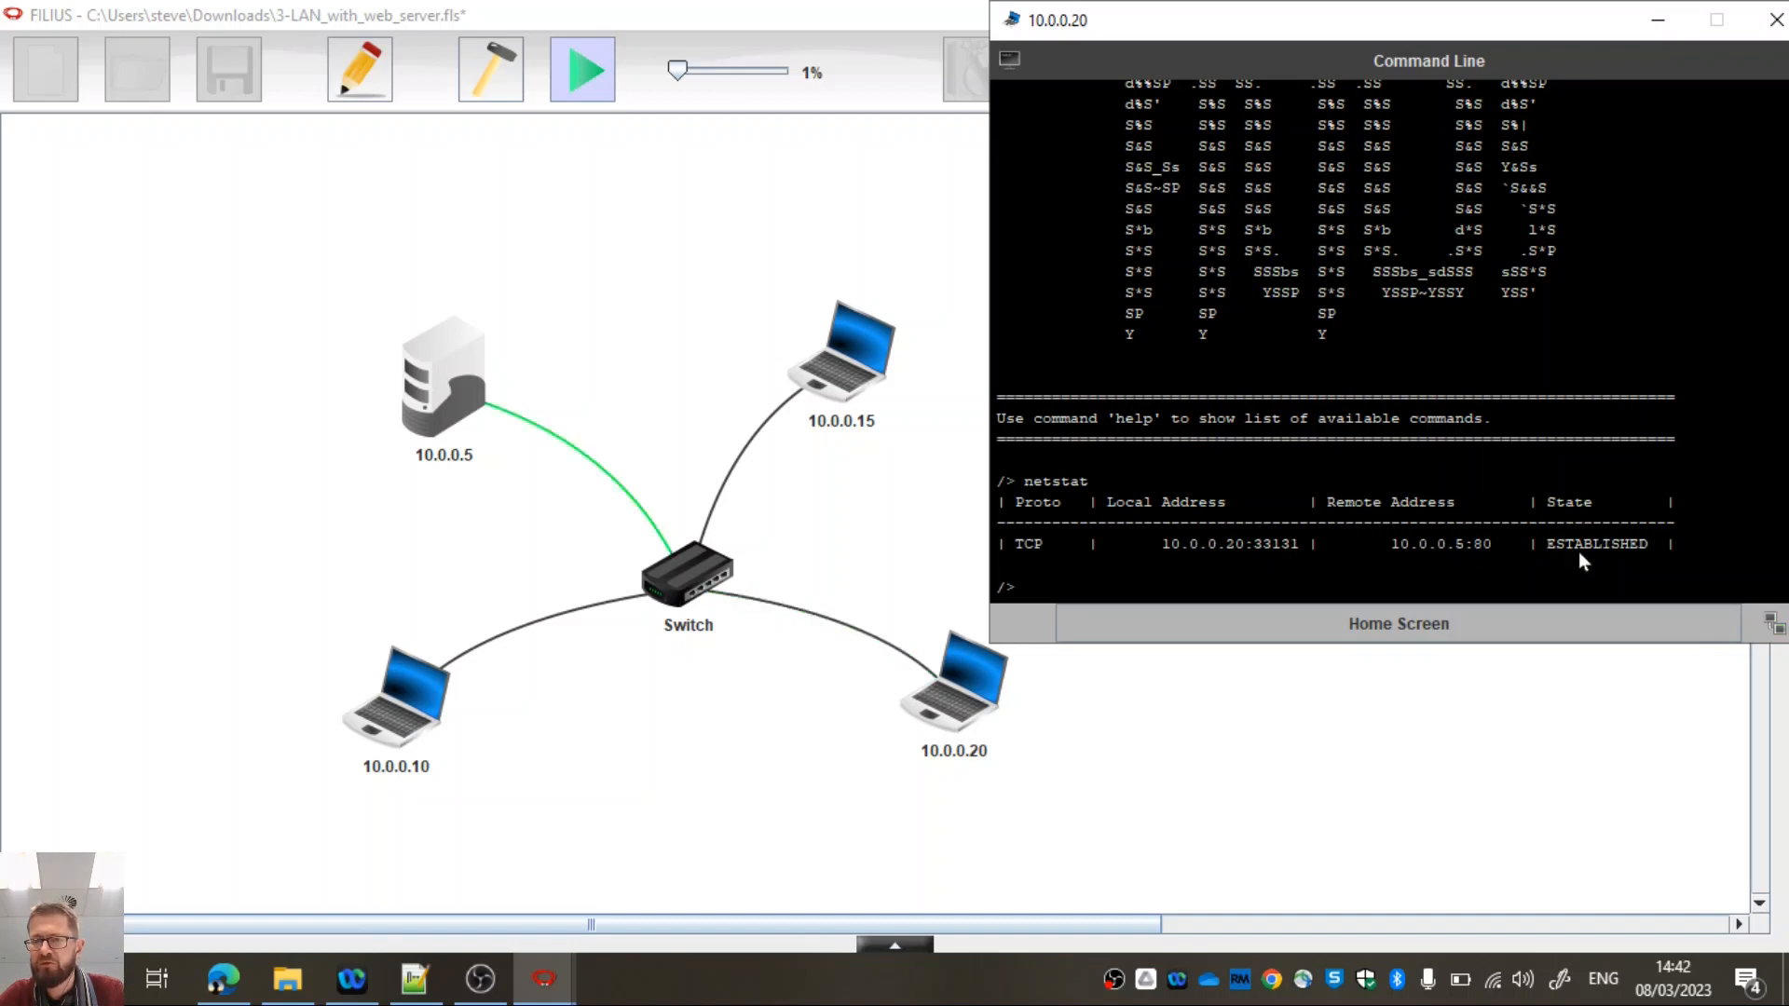
{"action": "type", "text": "netstat"}
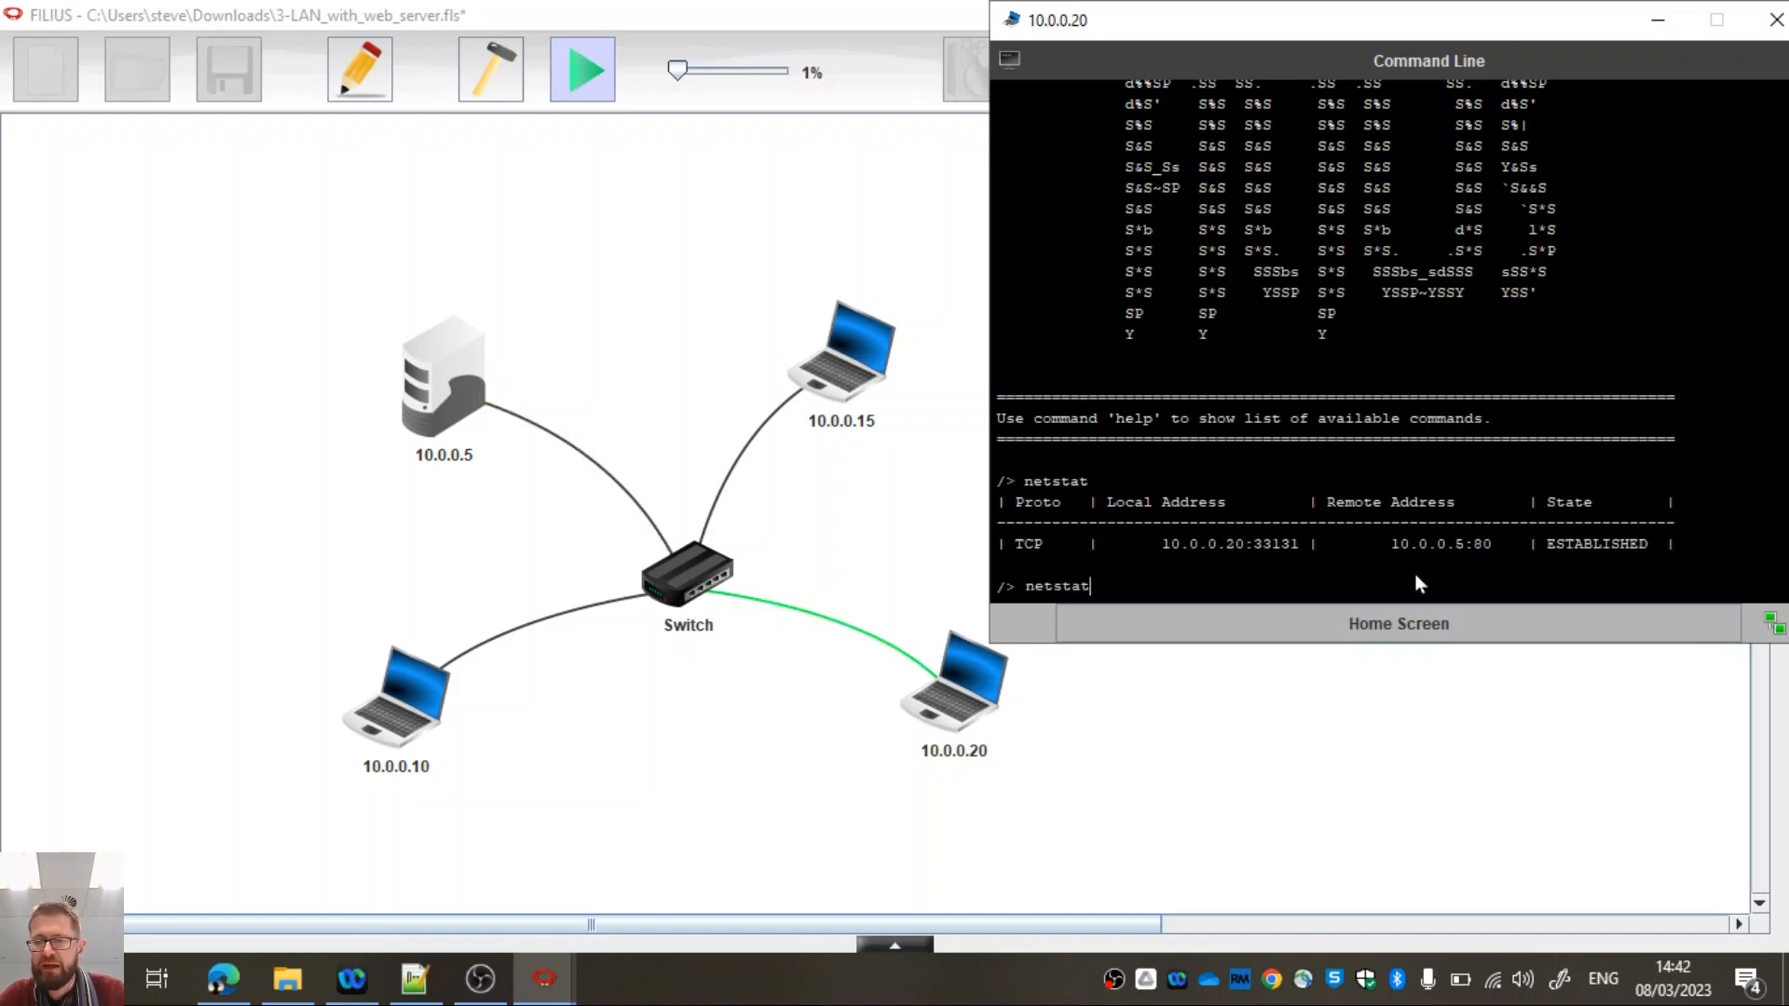
{"action": "key", "text": "Return"}
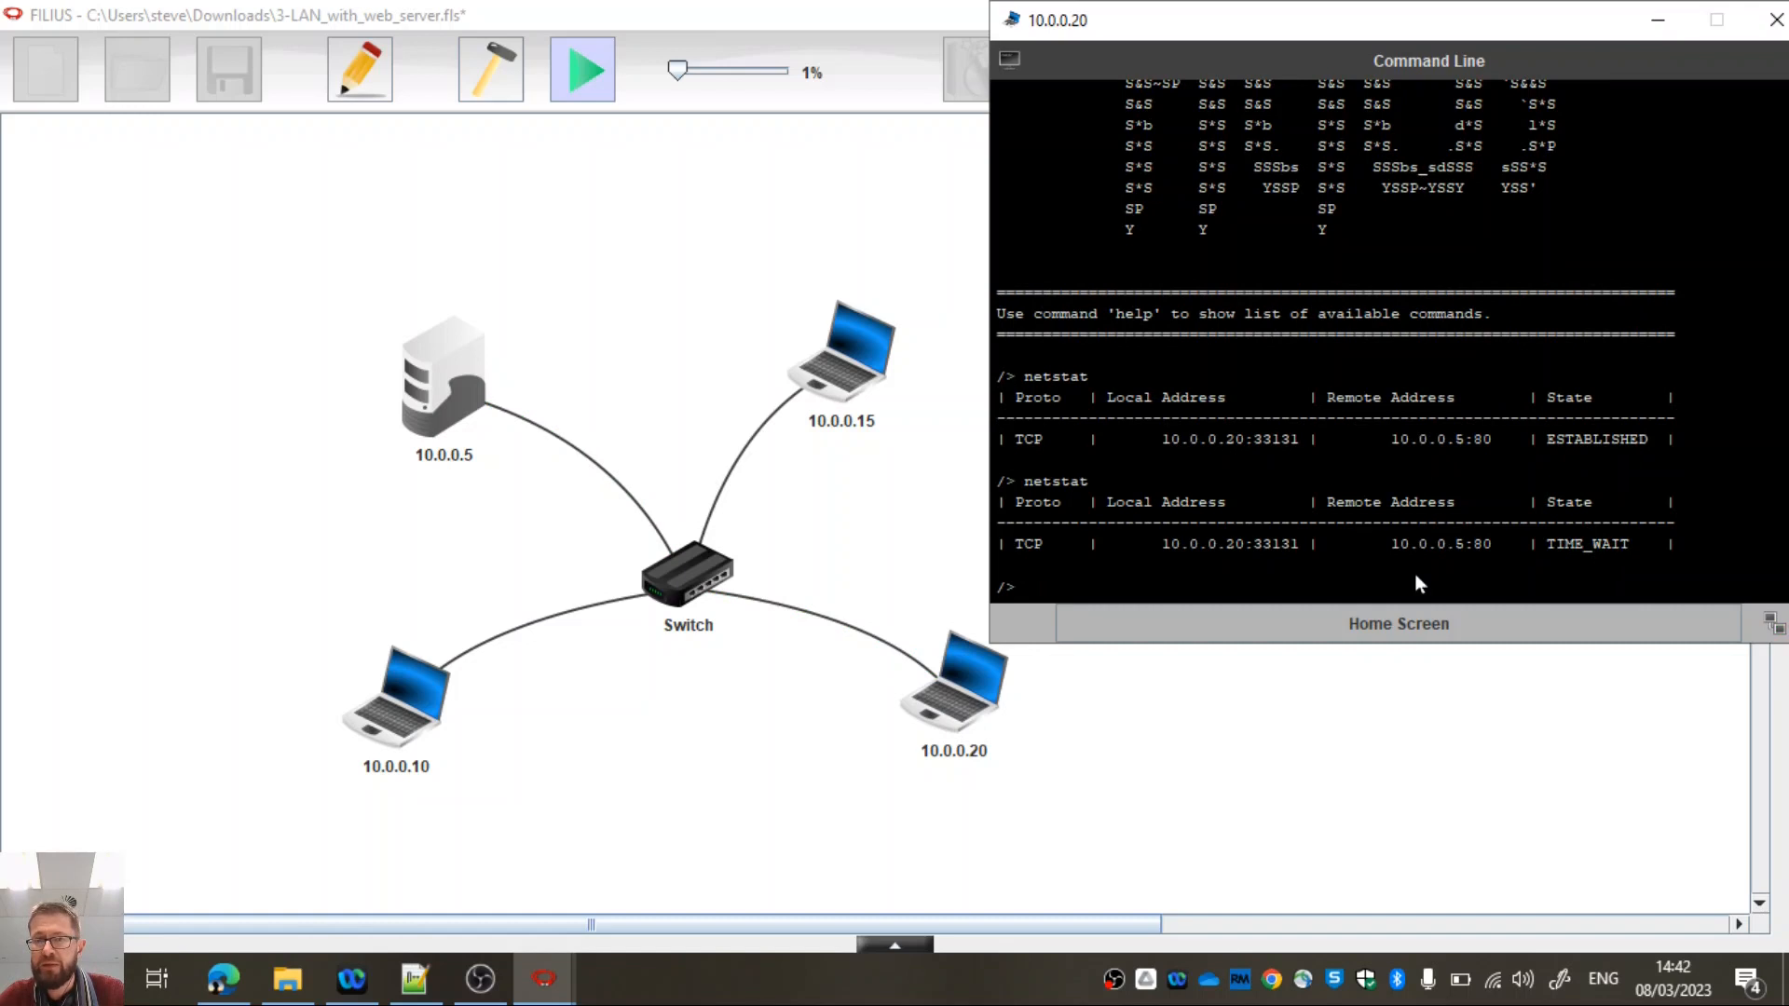